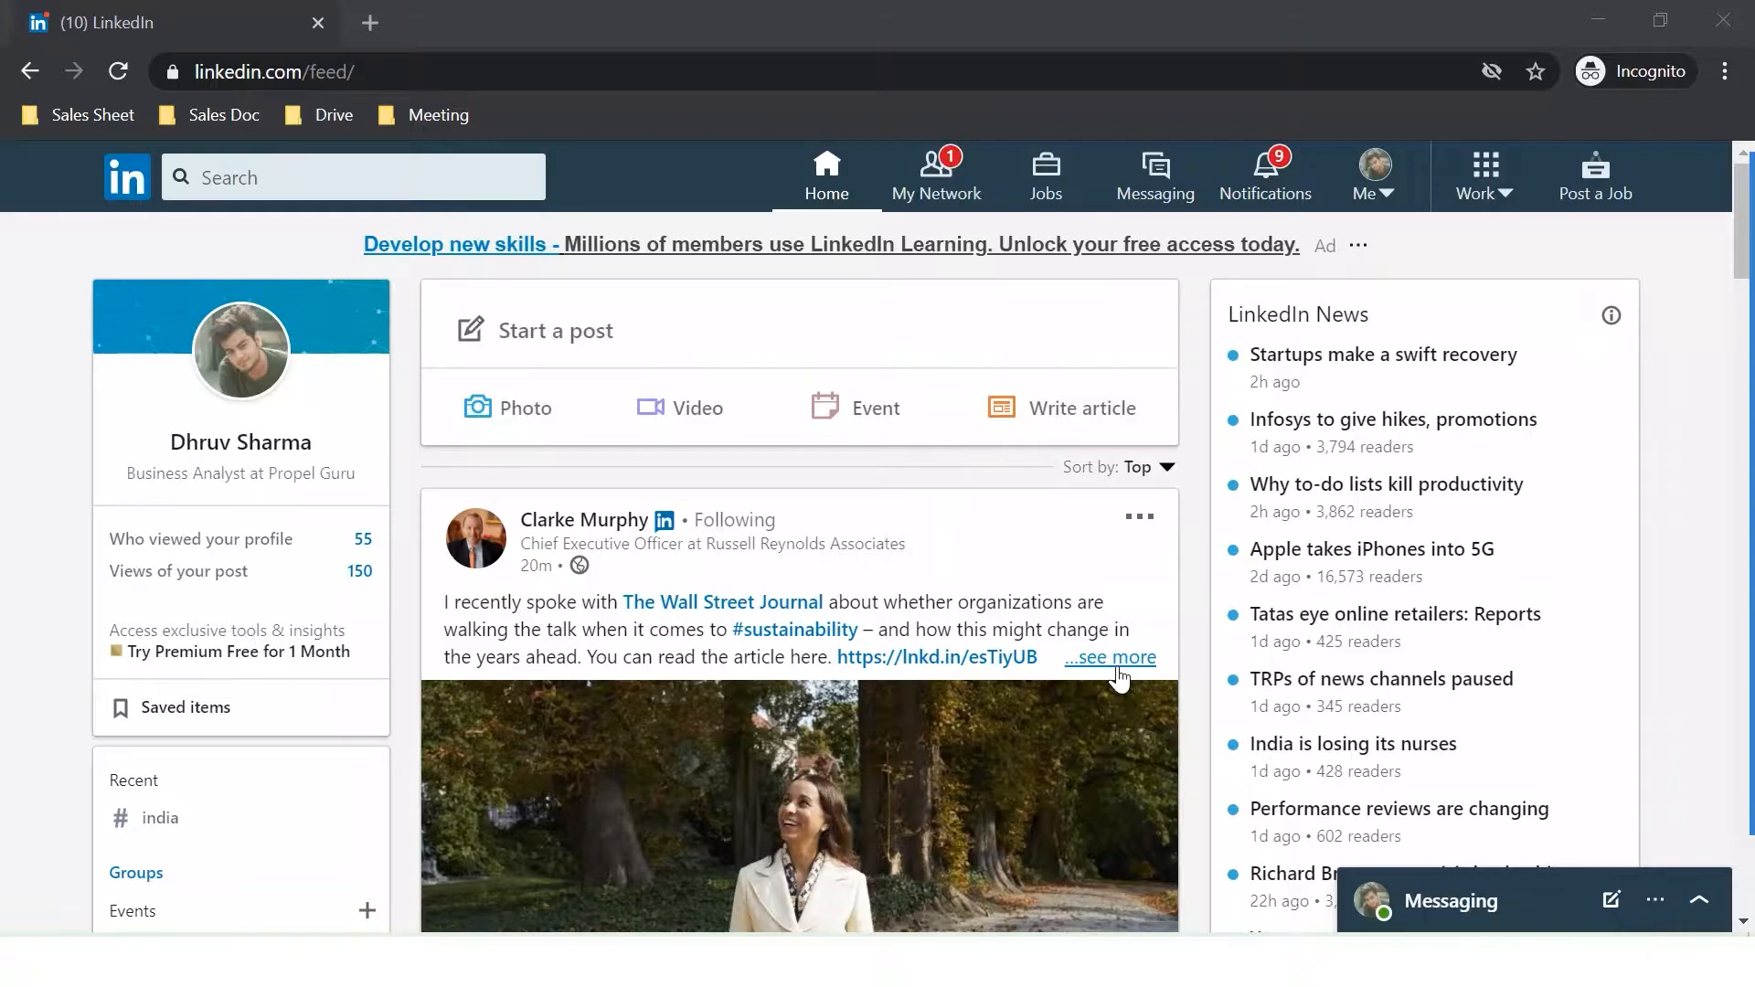
Step: Search the web for "linkedin campaign manager" in a new browser tab and open LinkedIn Campaign Manager
left_click(369, 23)
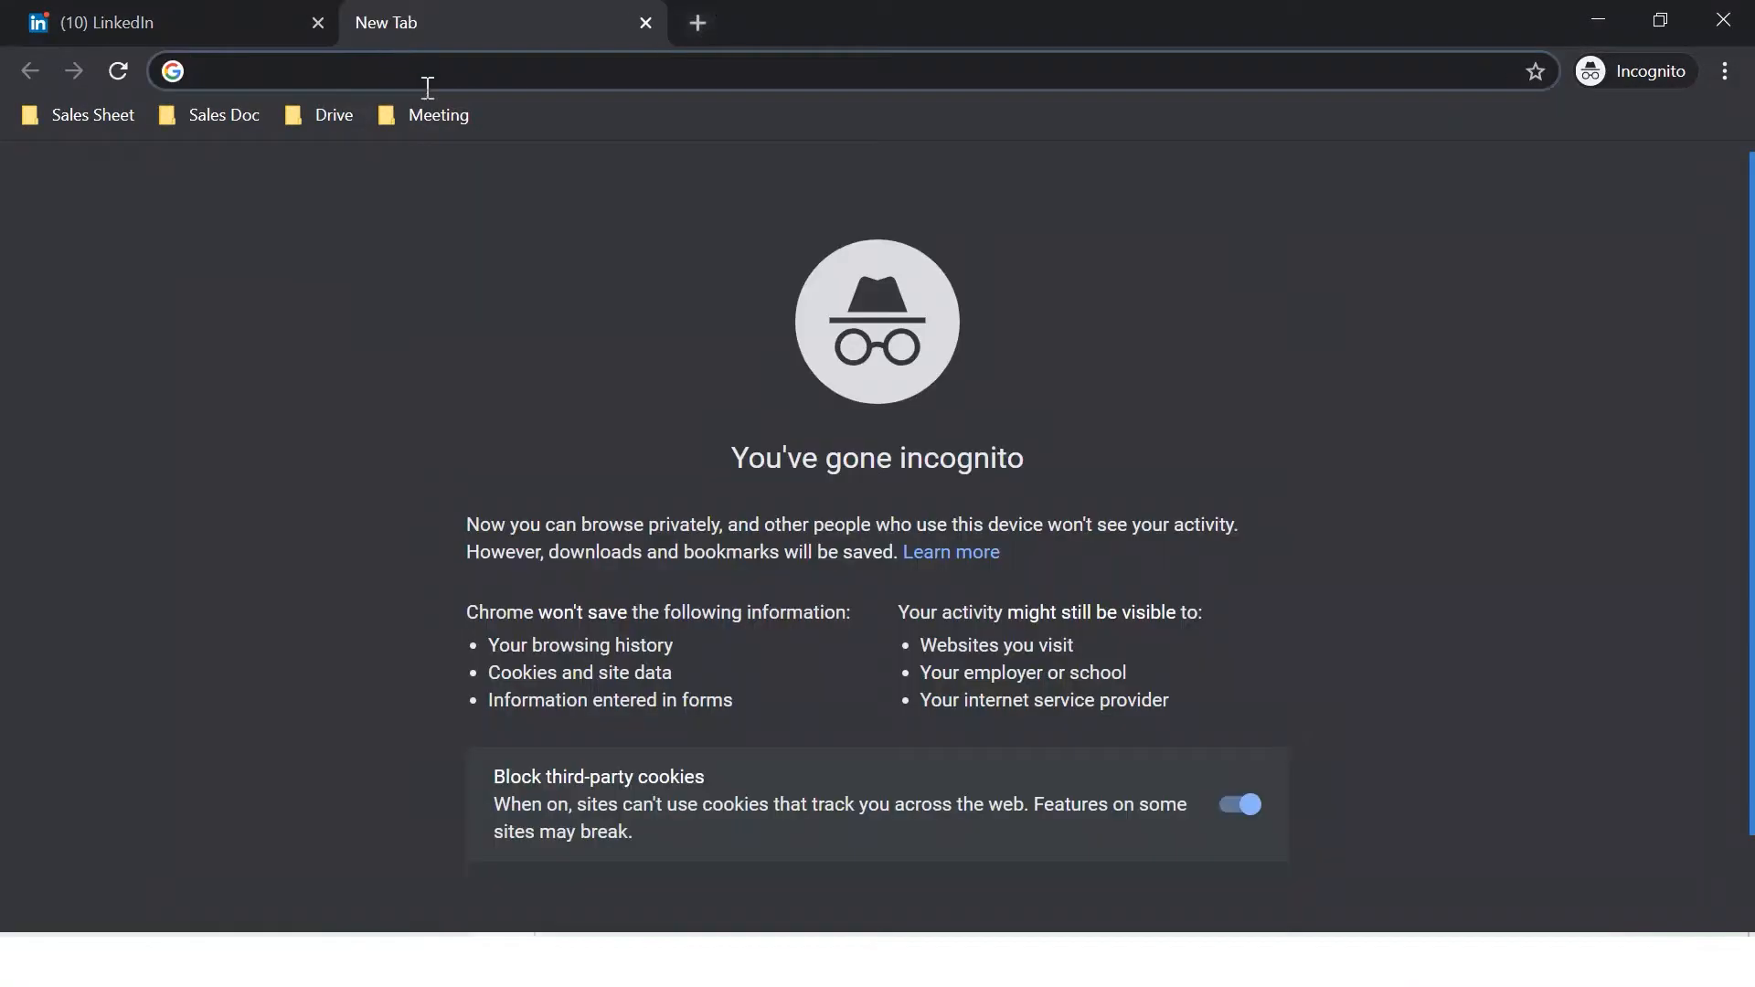
type("linked")
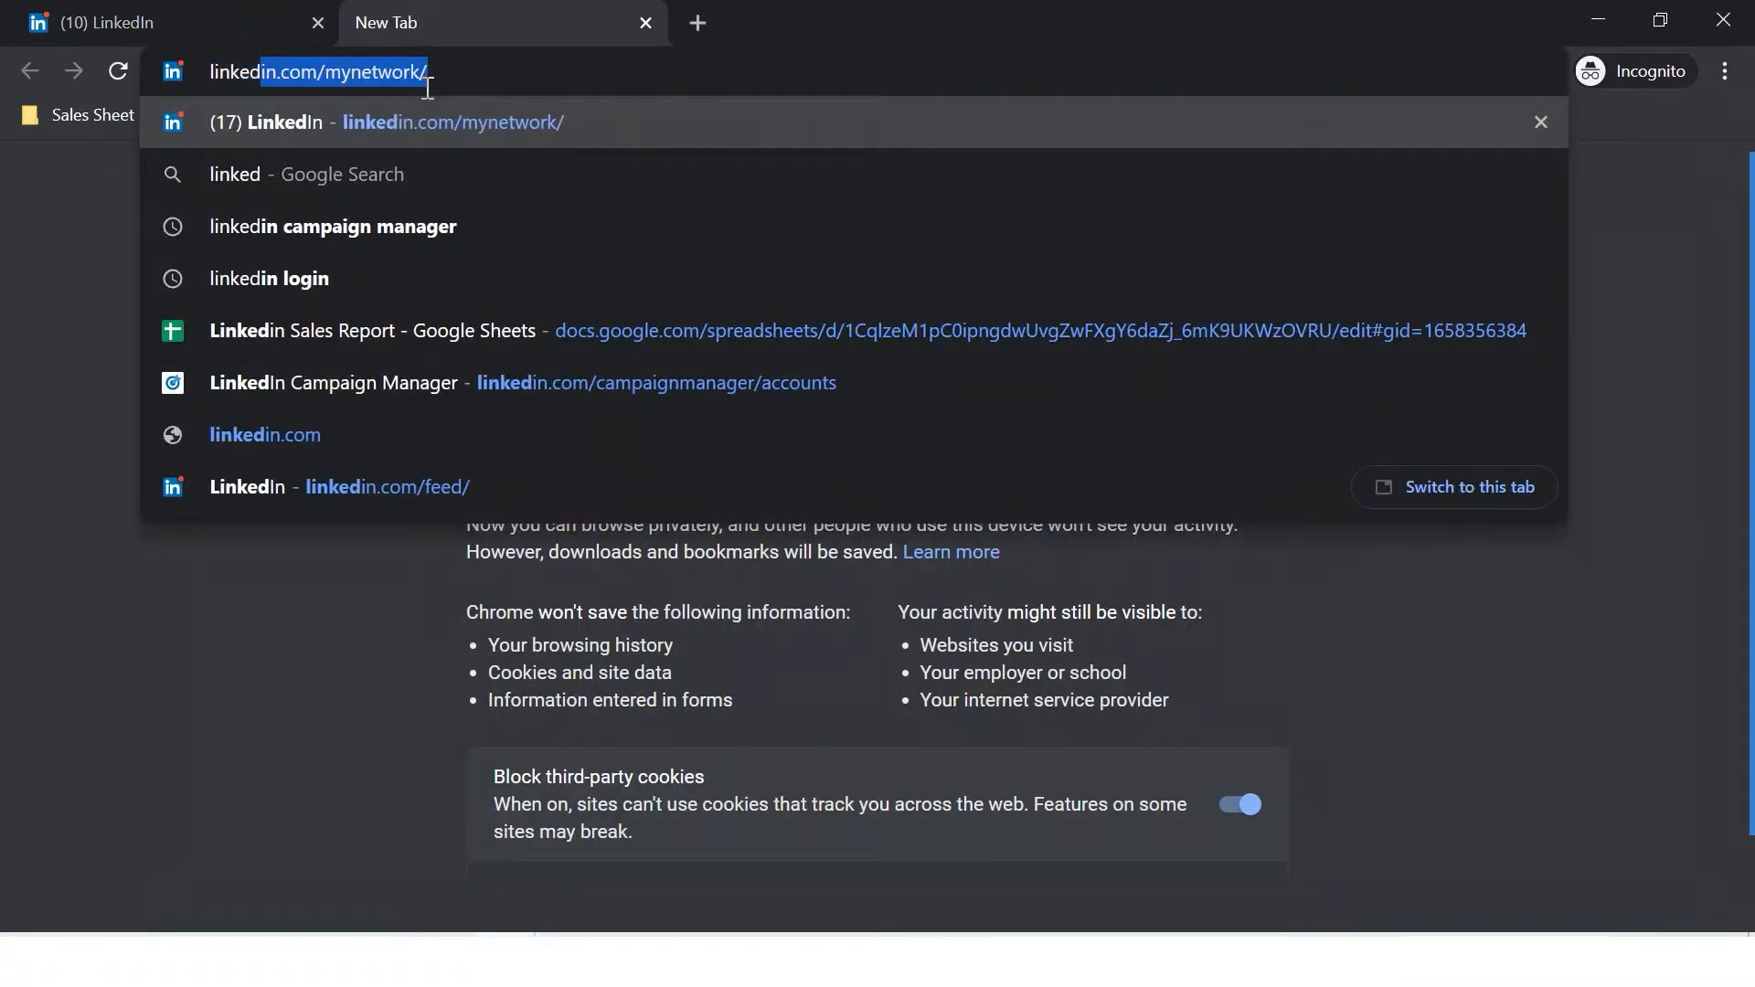
left_click(381, 223)
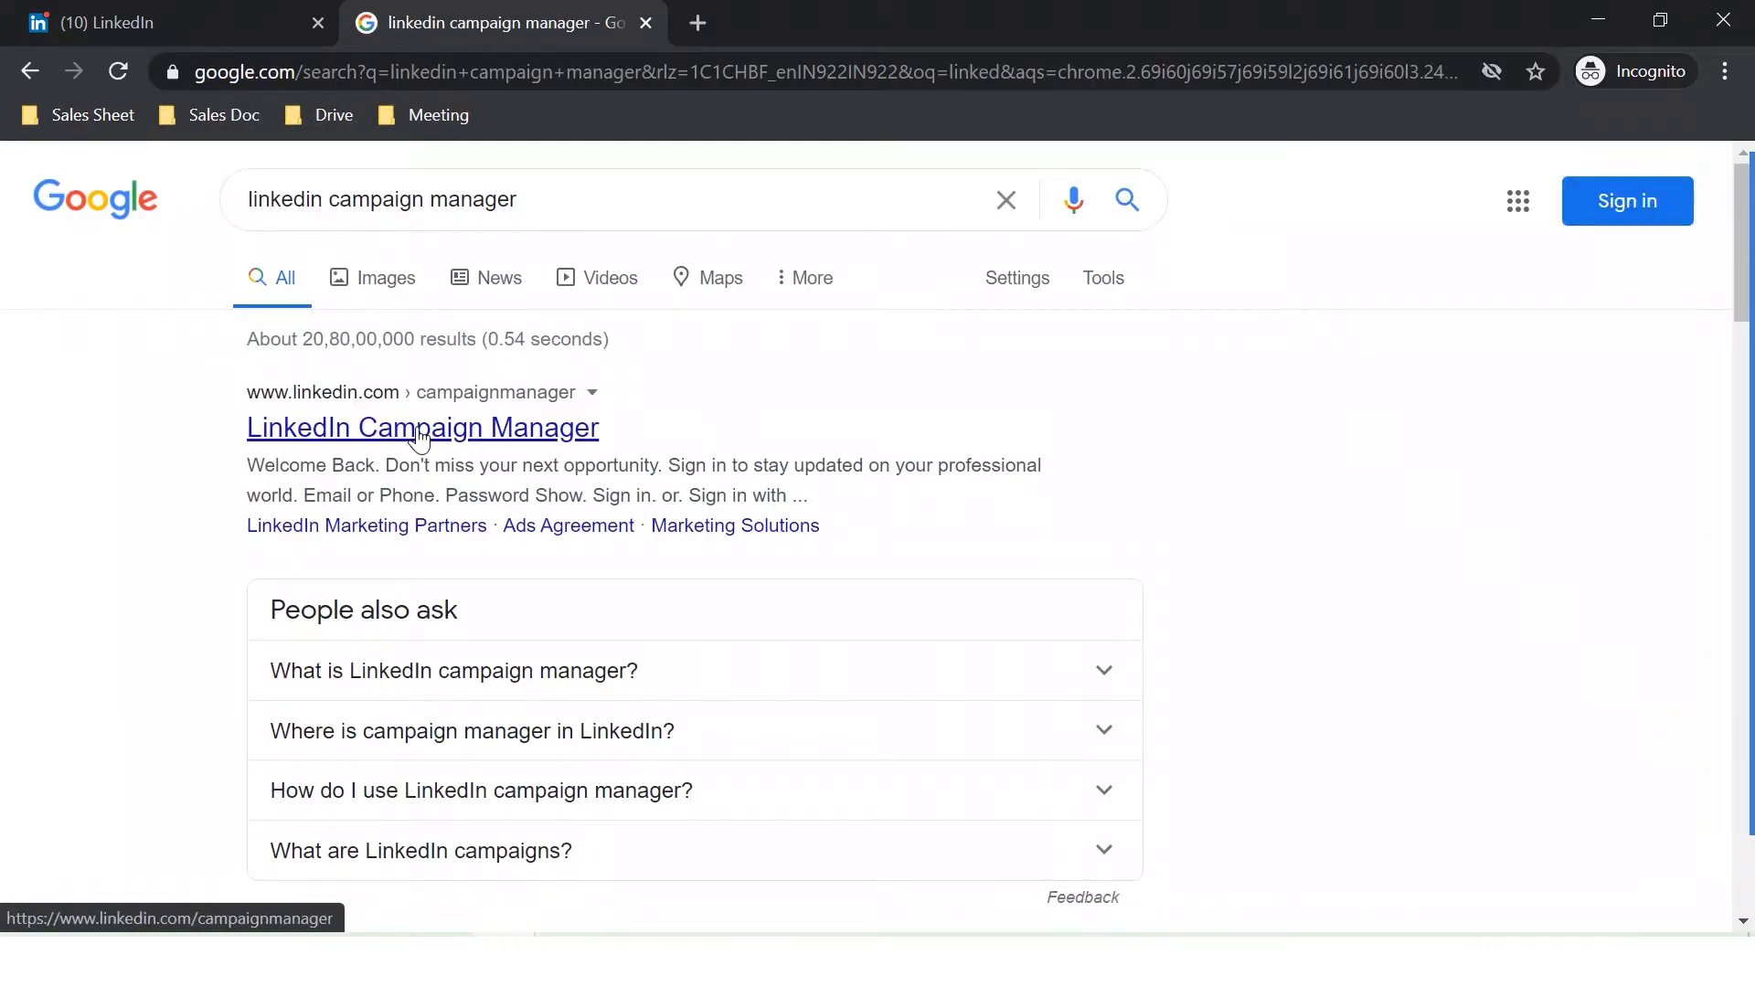
left_click(419, 437)
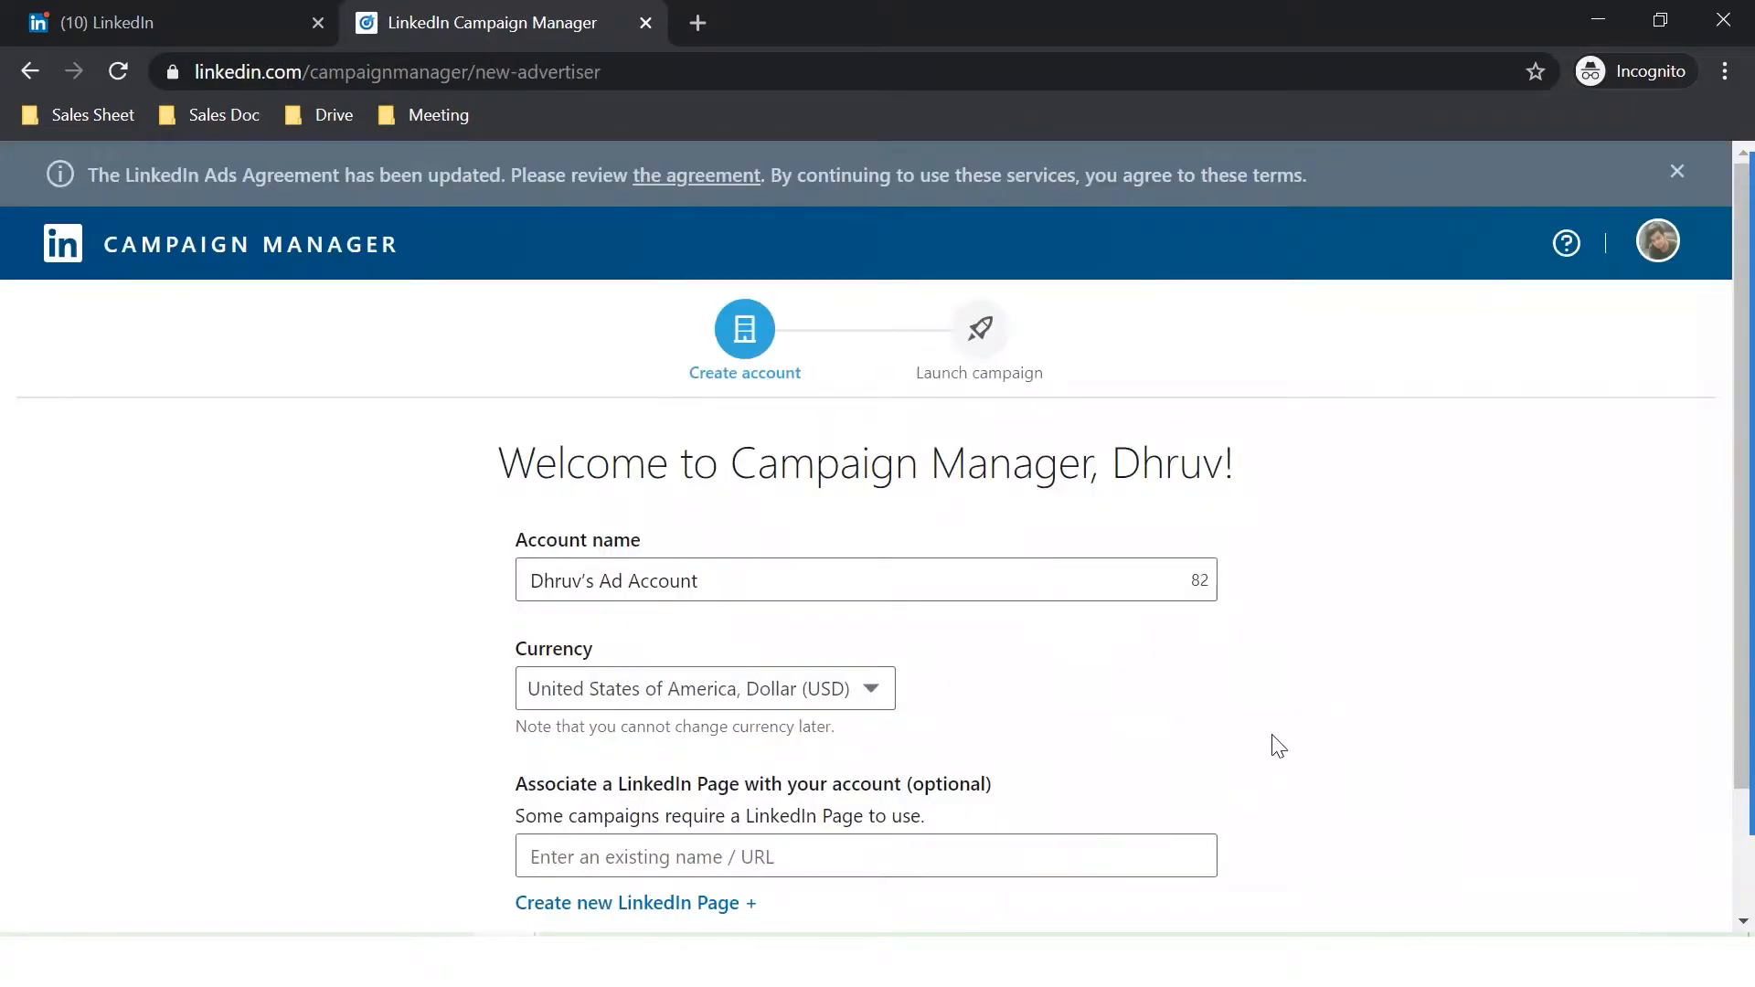
Step: Look over the account name, currency and LinkedIn Page fields of the new ad account form
scroll(1278, 745, "down", 2)
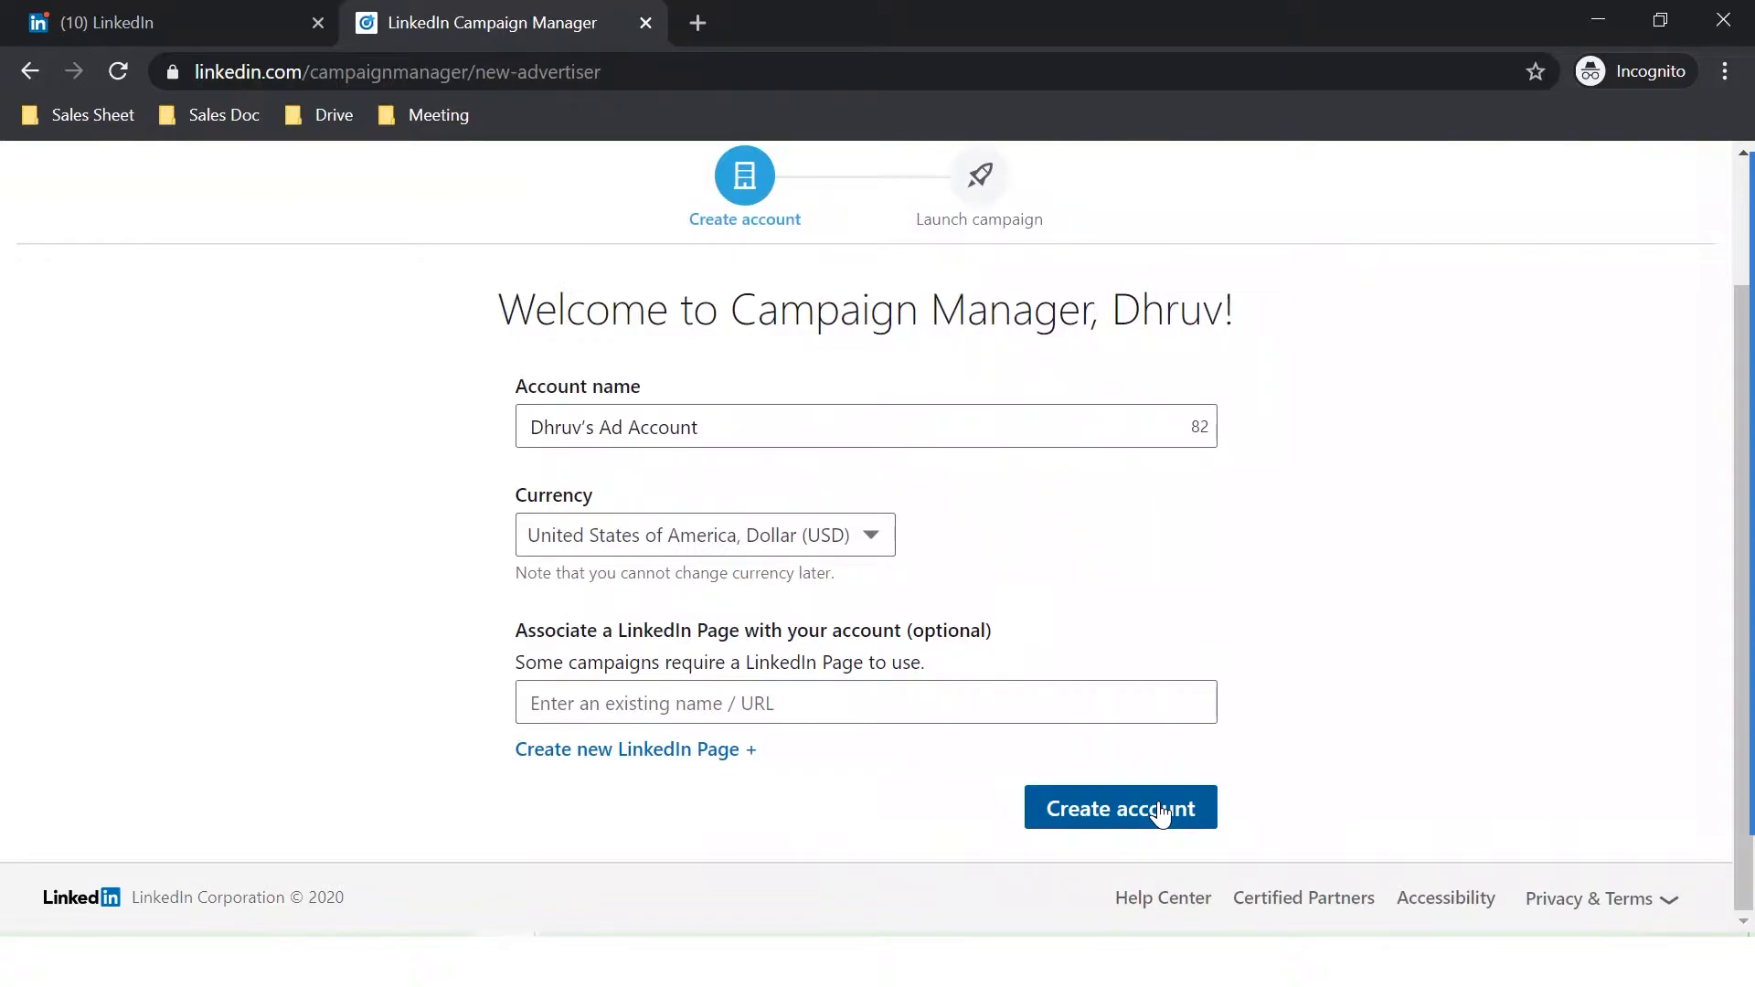
left_click(1159, 811)
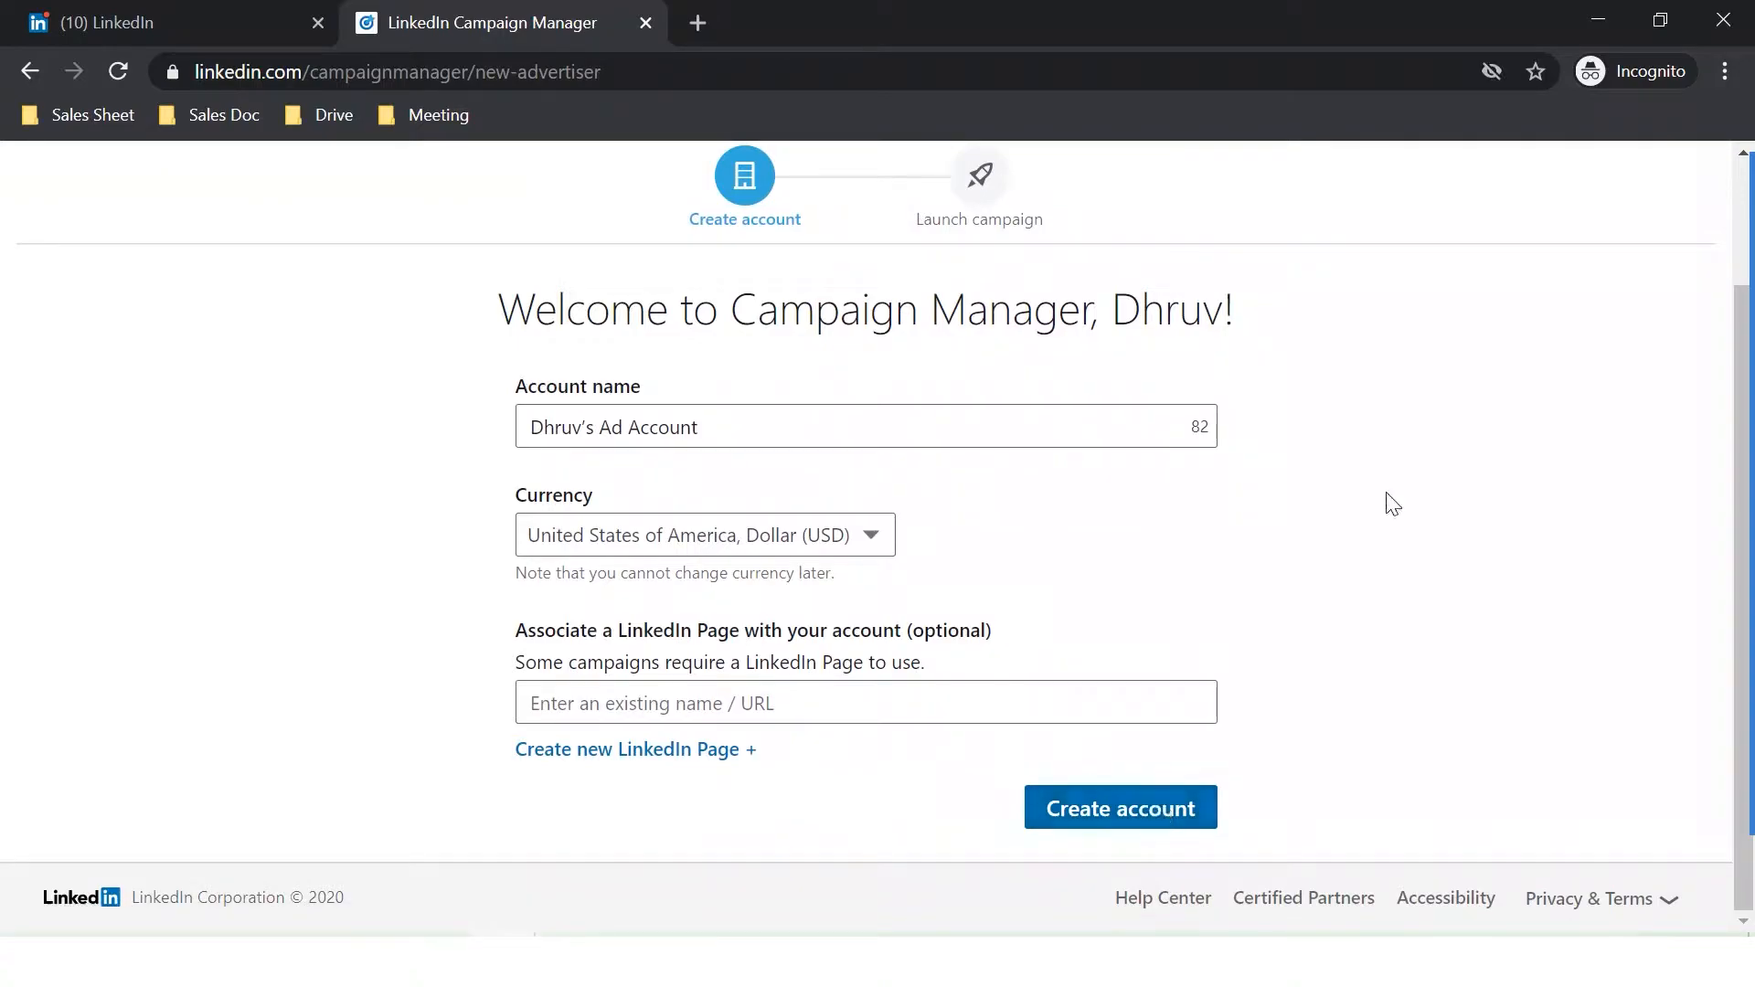
left_click(1697, 345)
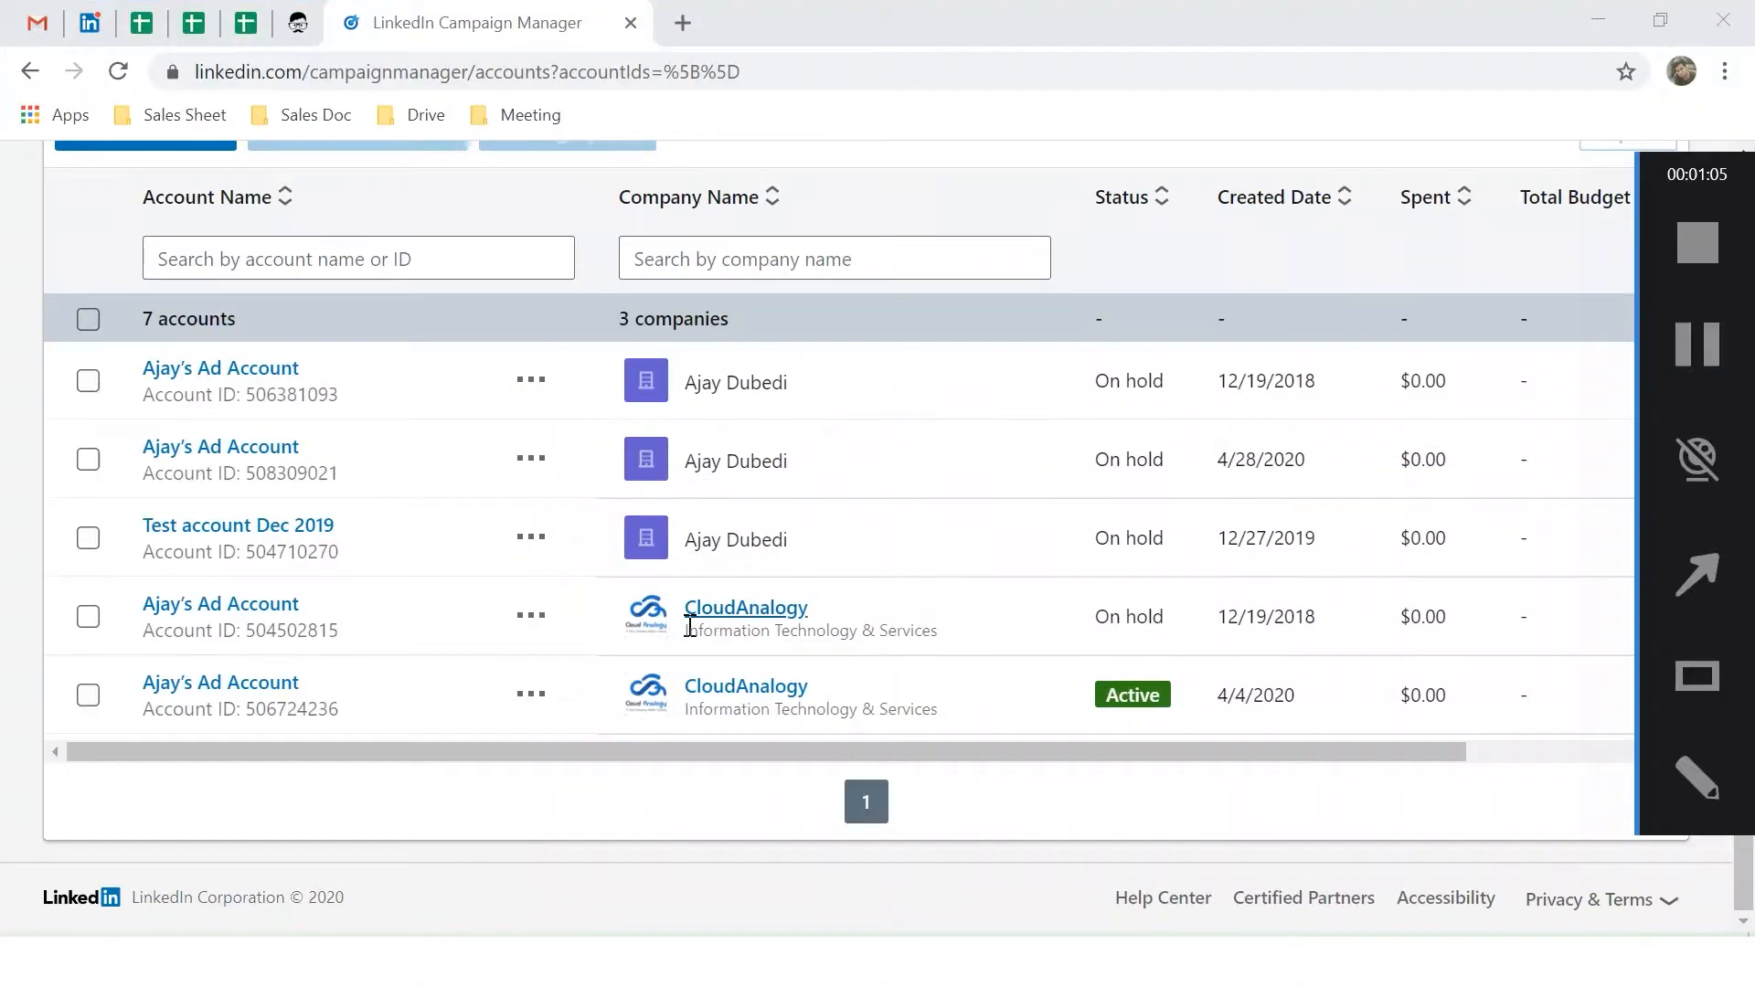
Step: Open the Google Form Testing ad account from the list of accounts
scroll(385, 492, "down", 2)
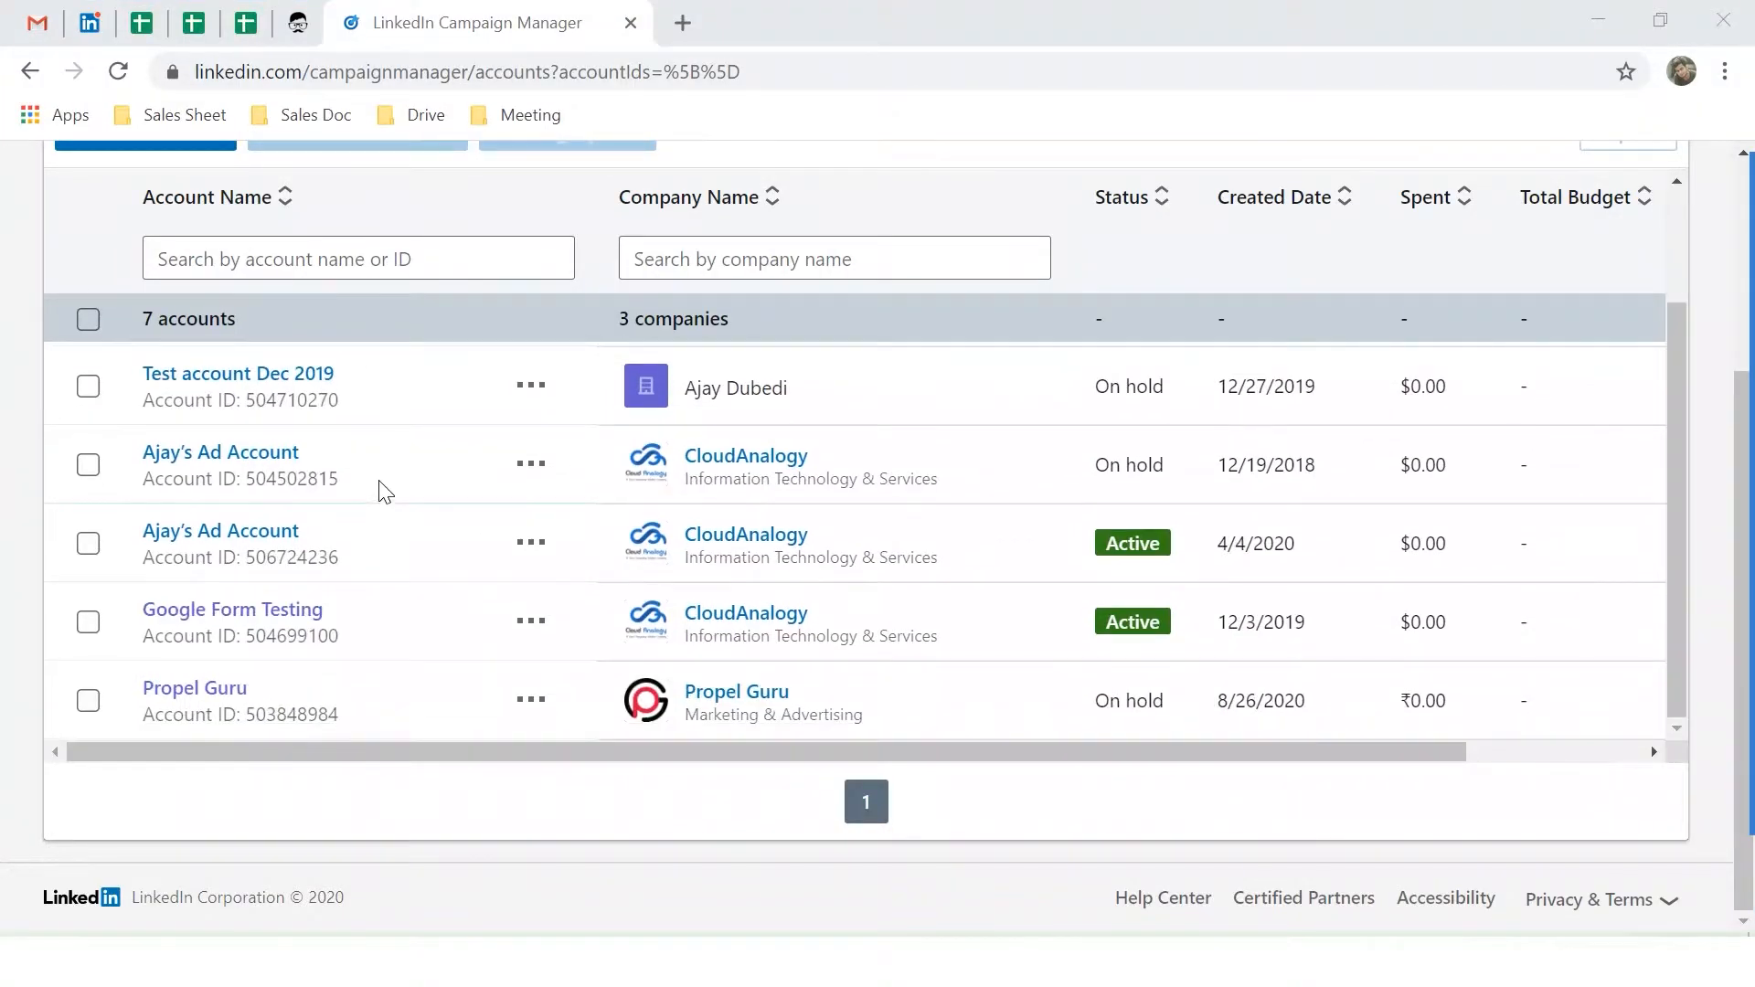
scroll(384, 492, "up", 2)
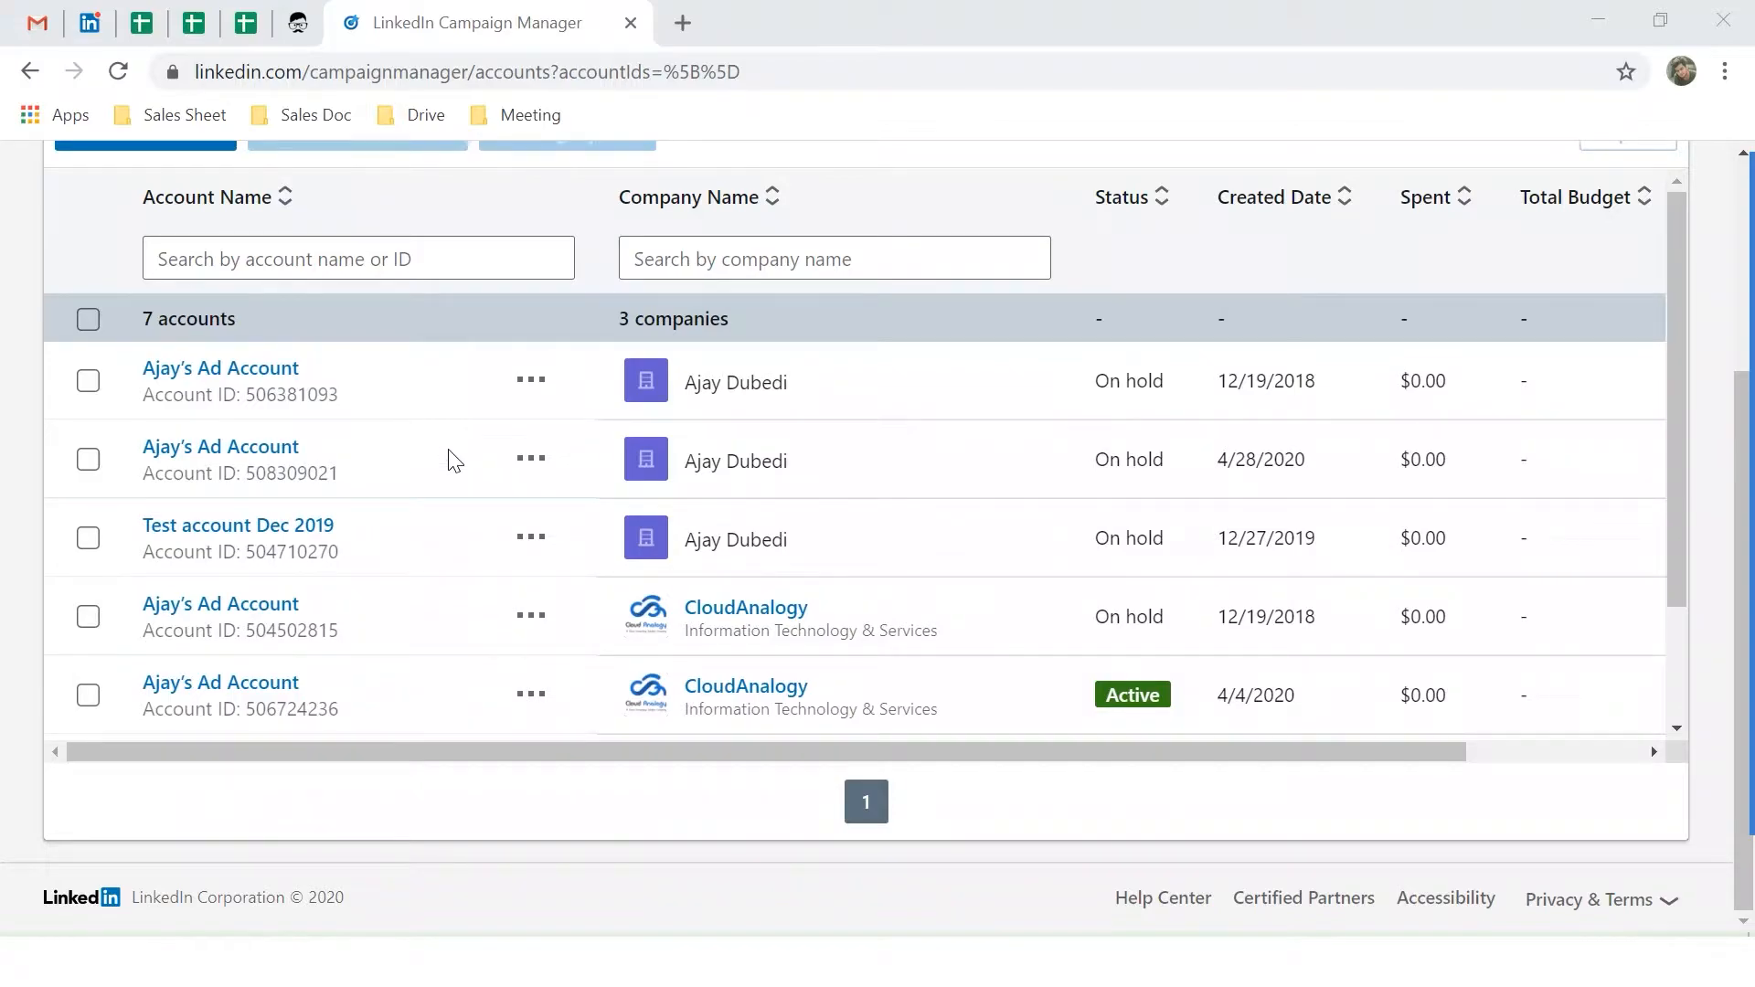
scroll(448, 467, "down", 2)
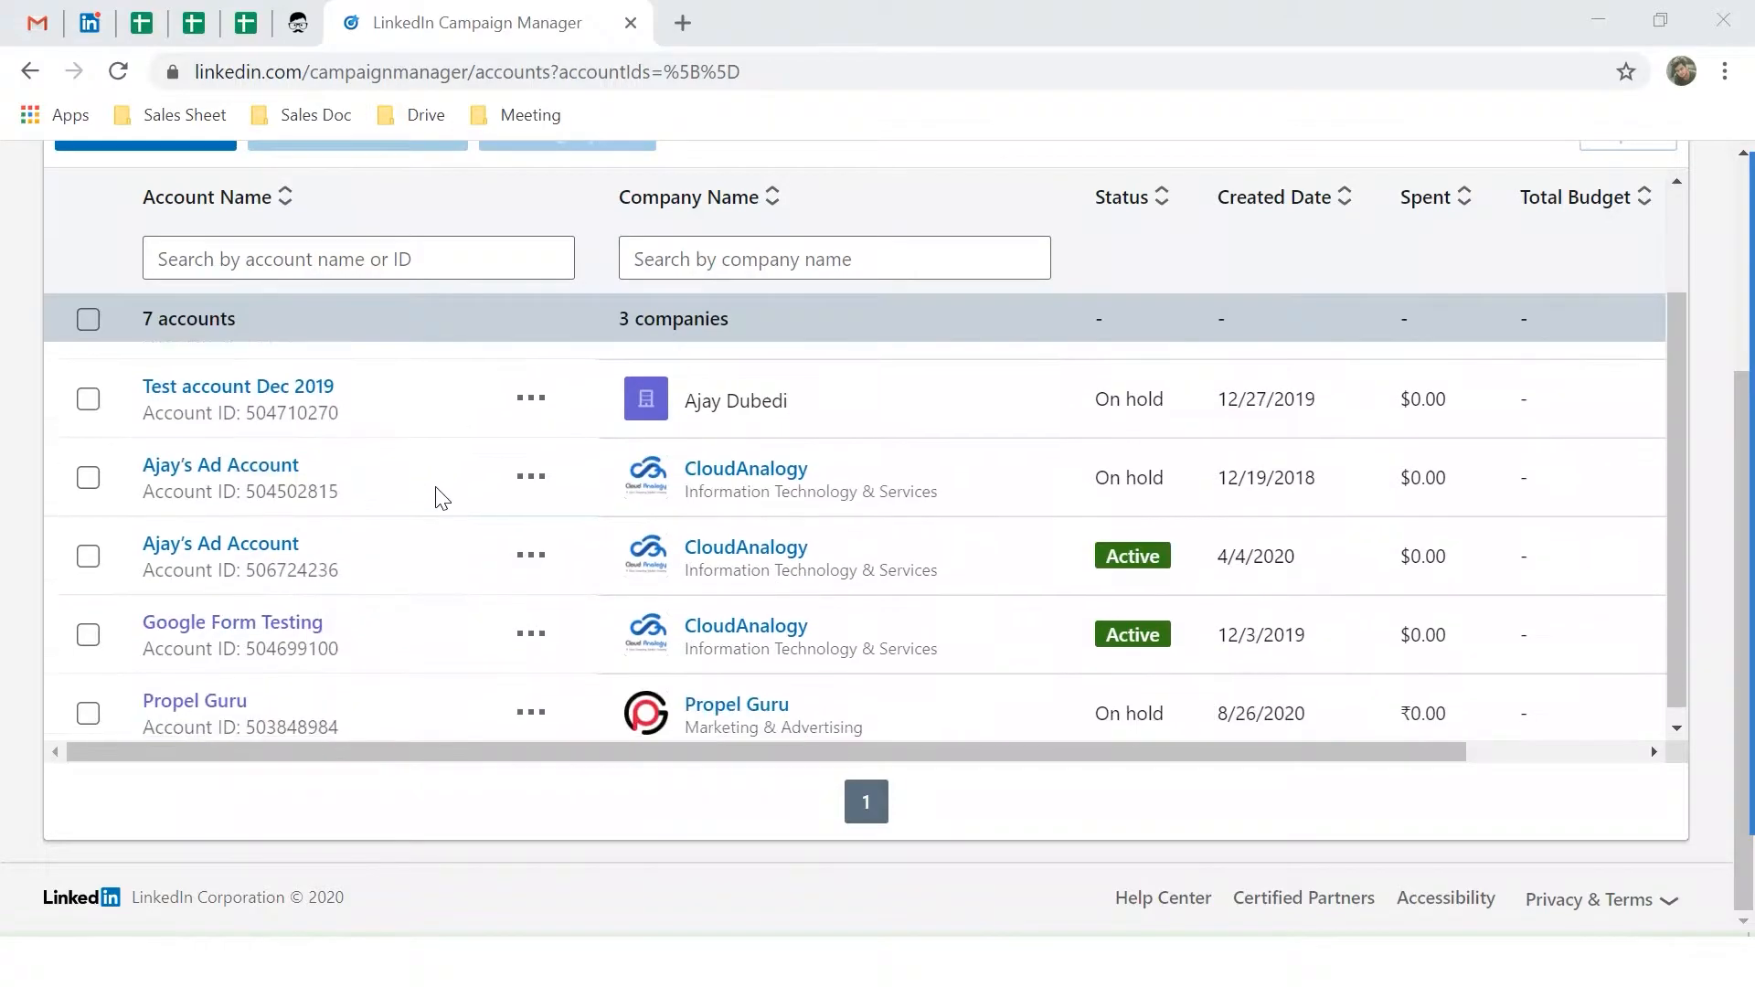
left_click(245, 624)
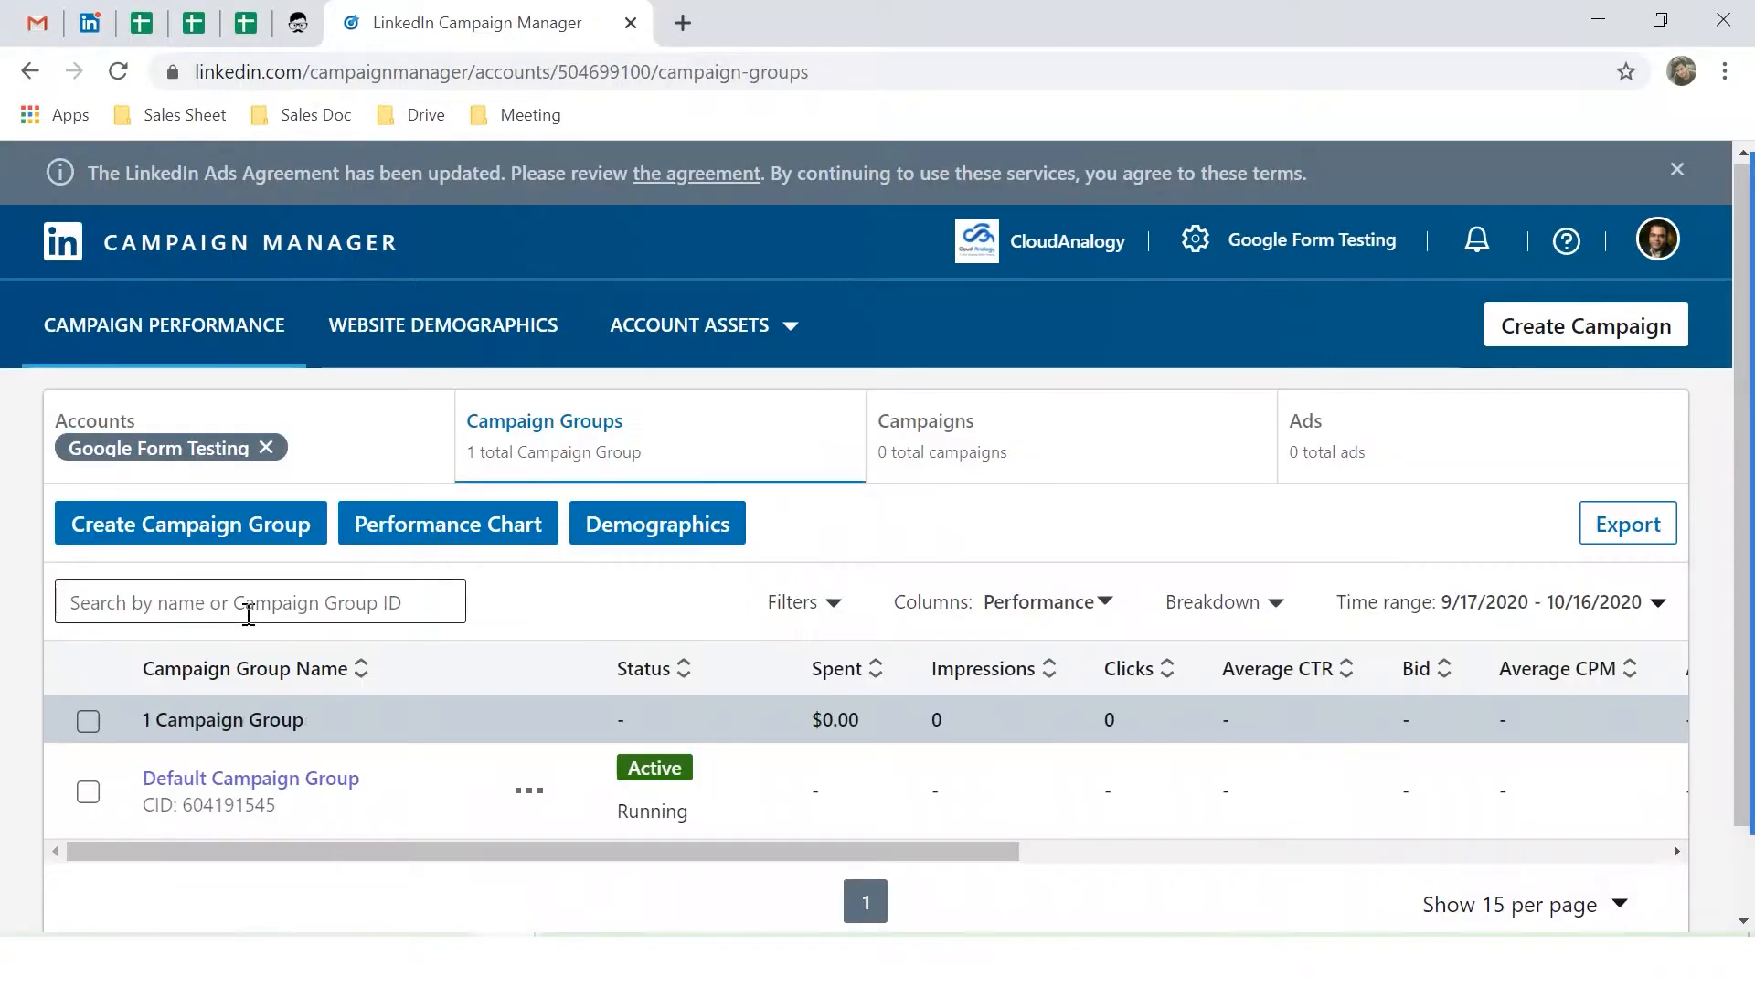
Step: Create a new campaign in the Default Campaign Group with Brand awareness as its objective
scroll(245, 615, "down", 1)
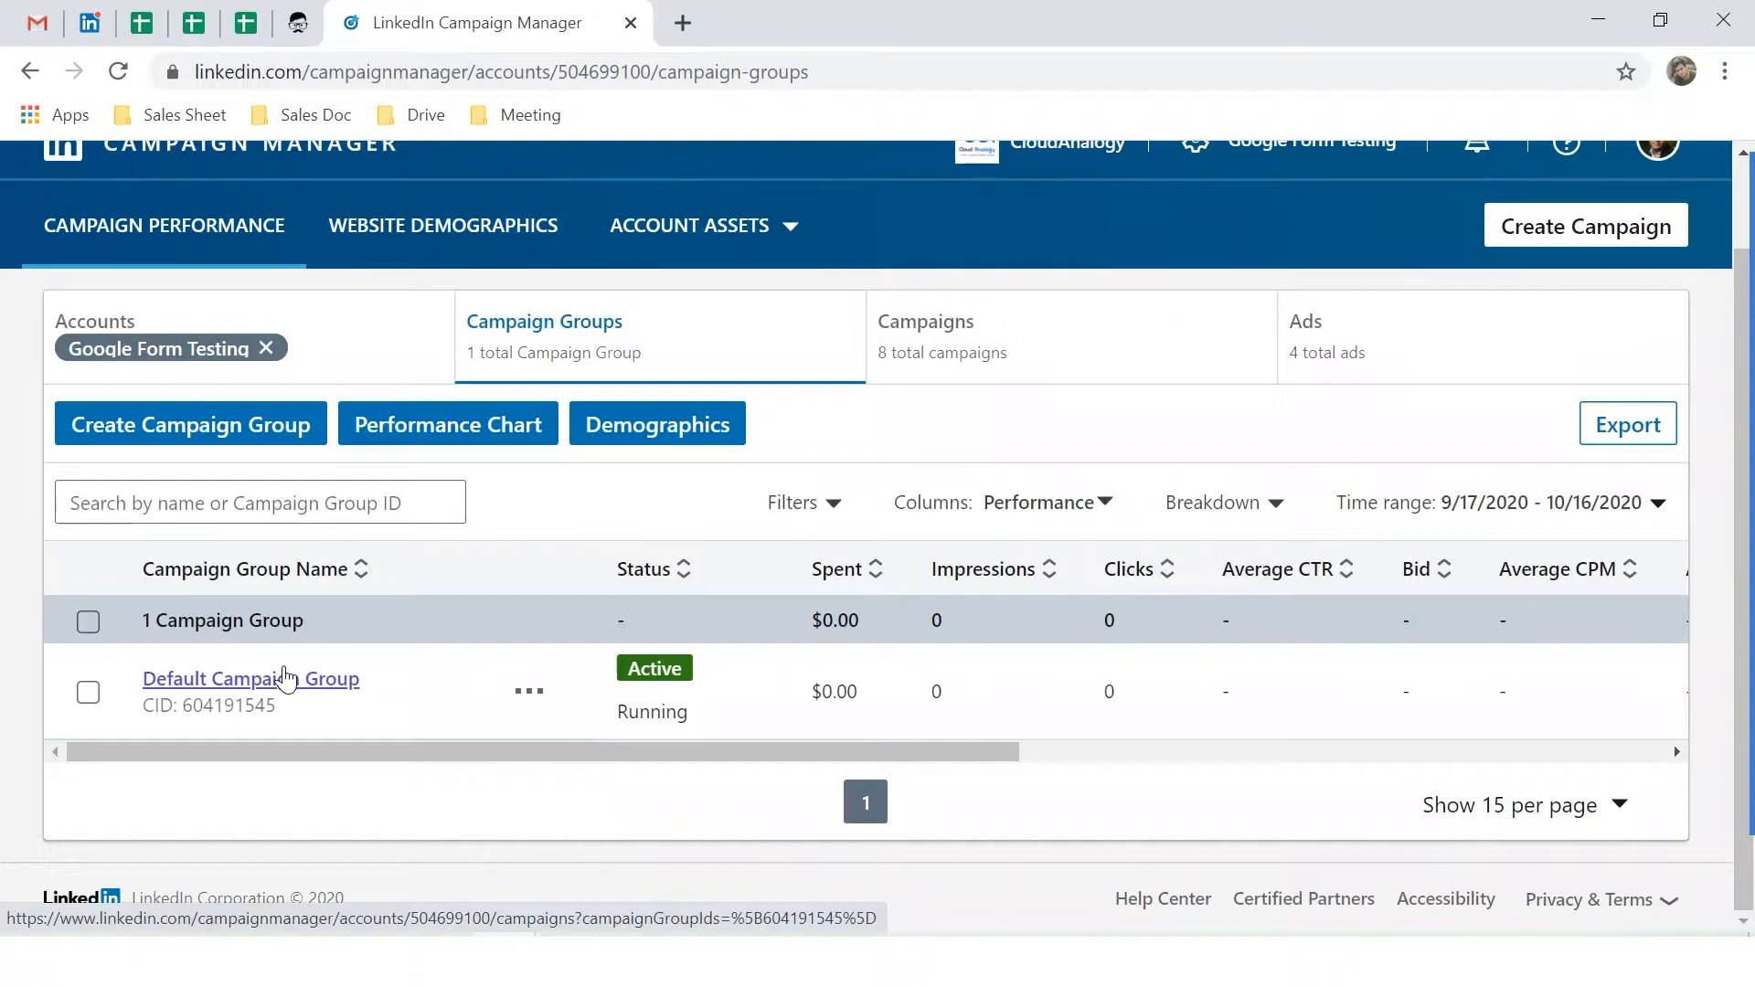
scroll(645, 639, "up", 2)
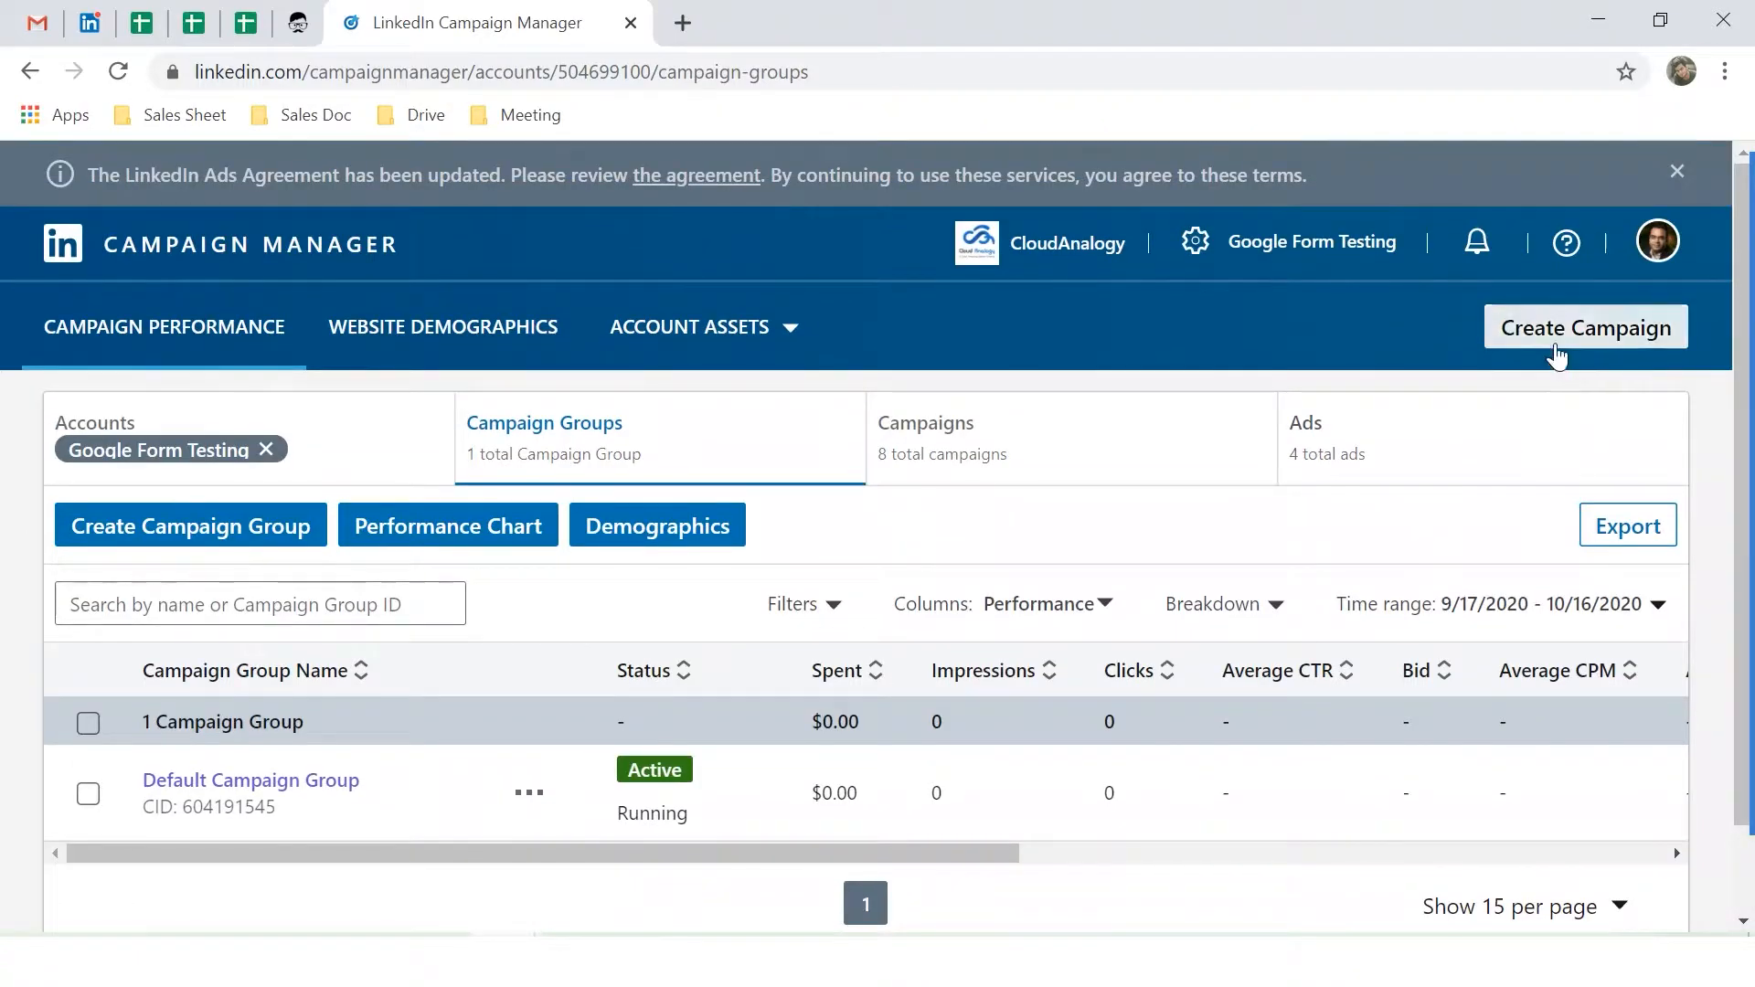
left_click(1541, 319)
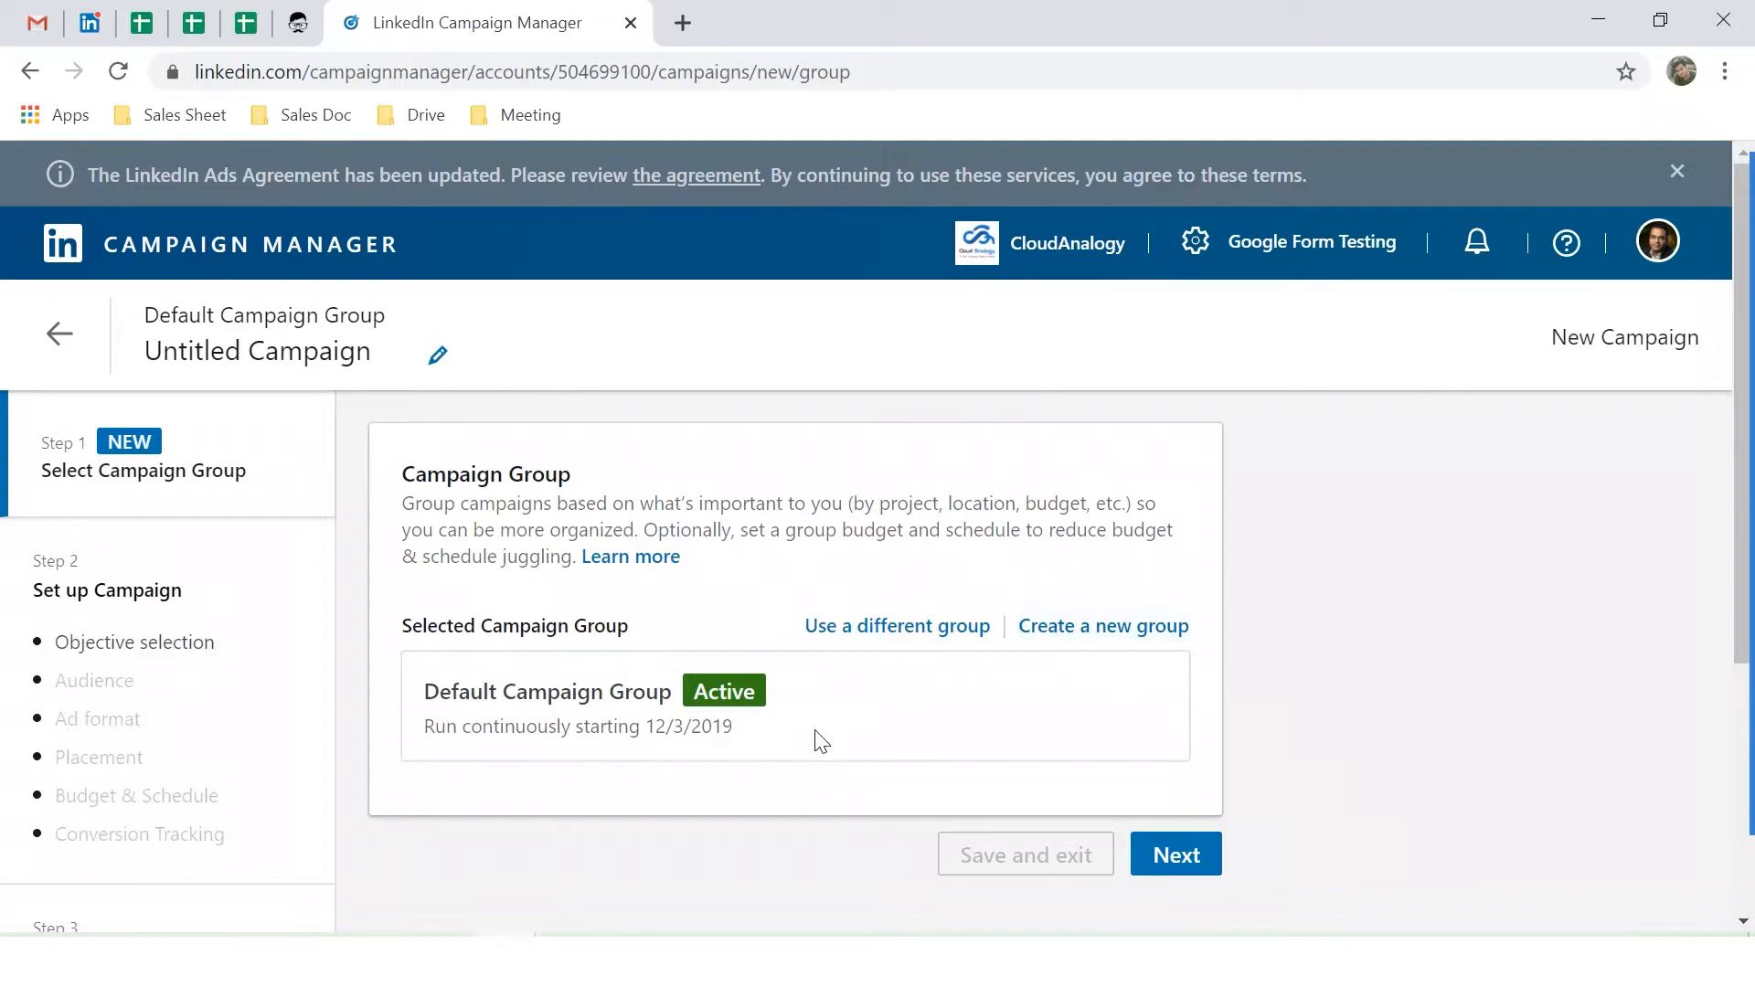
left_click(1152, 854)
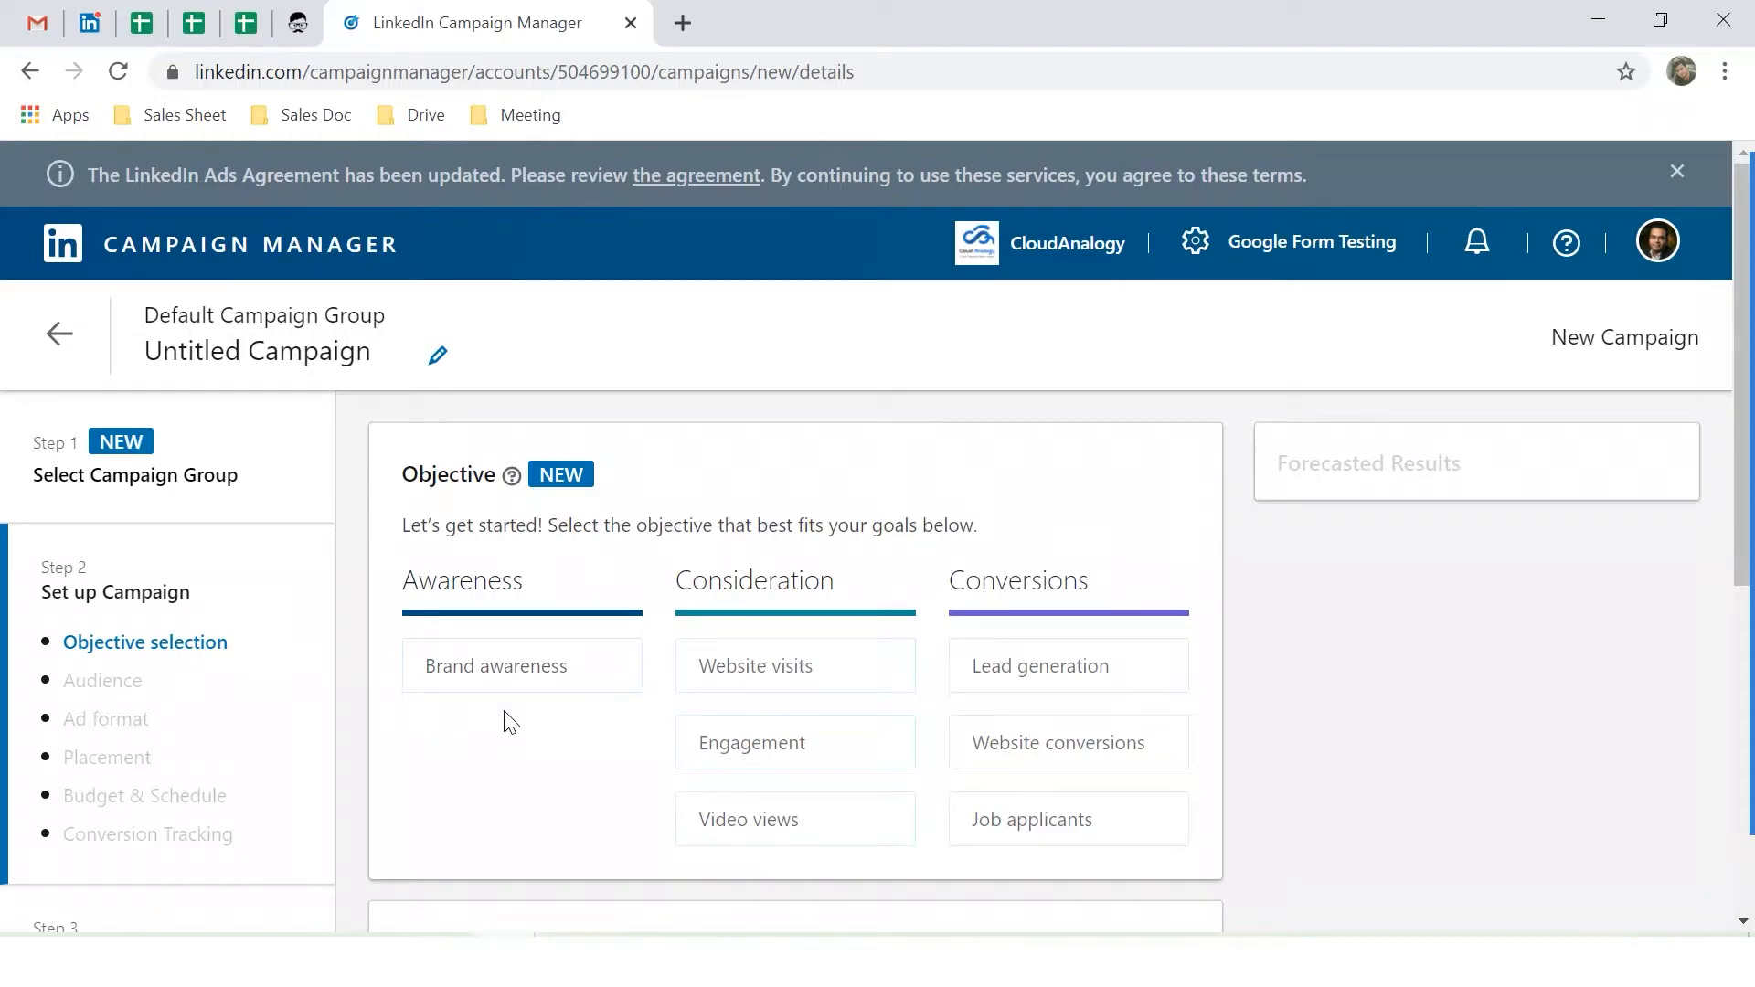
left_click(524, 676)
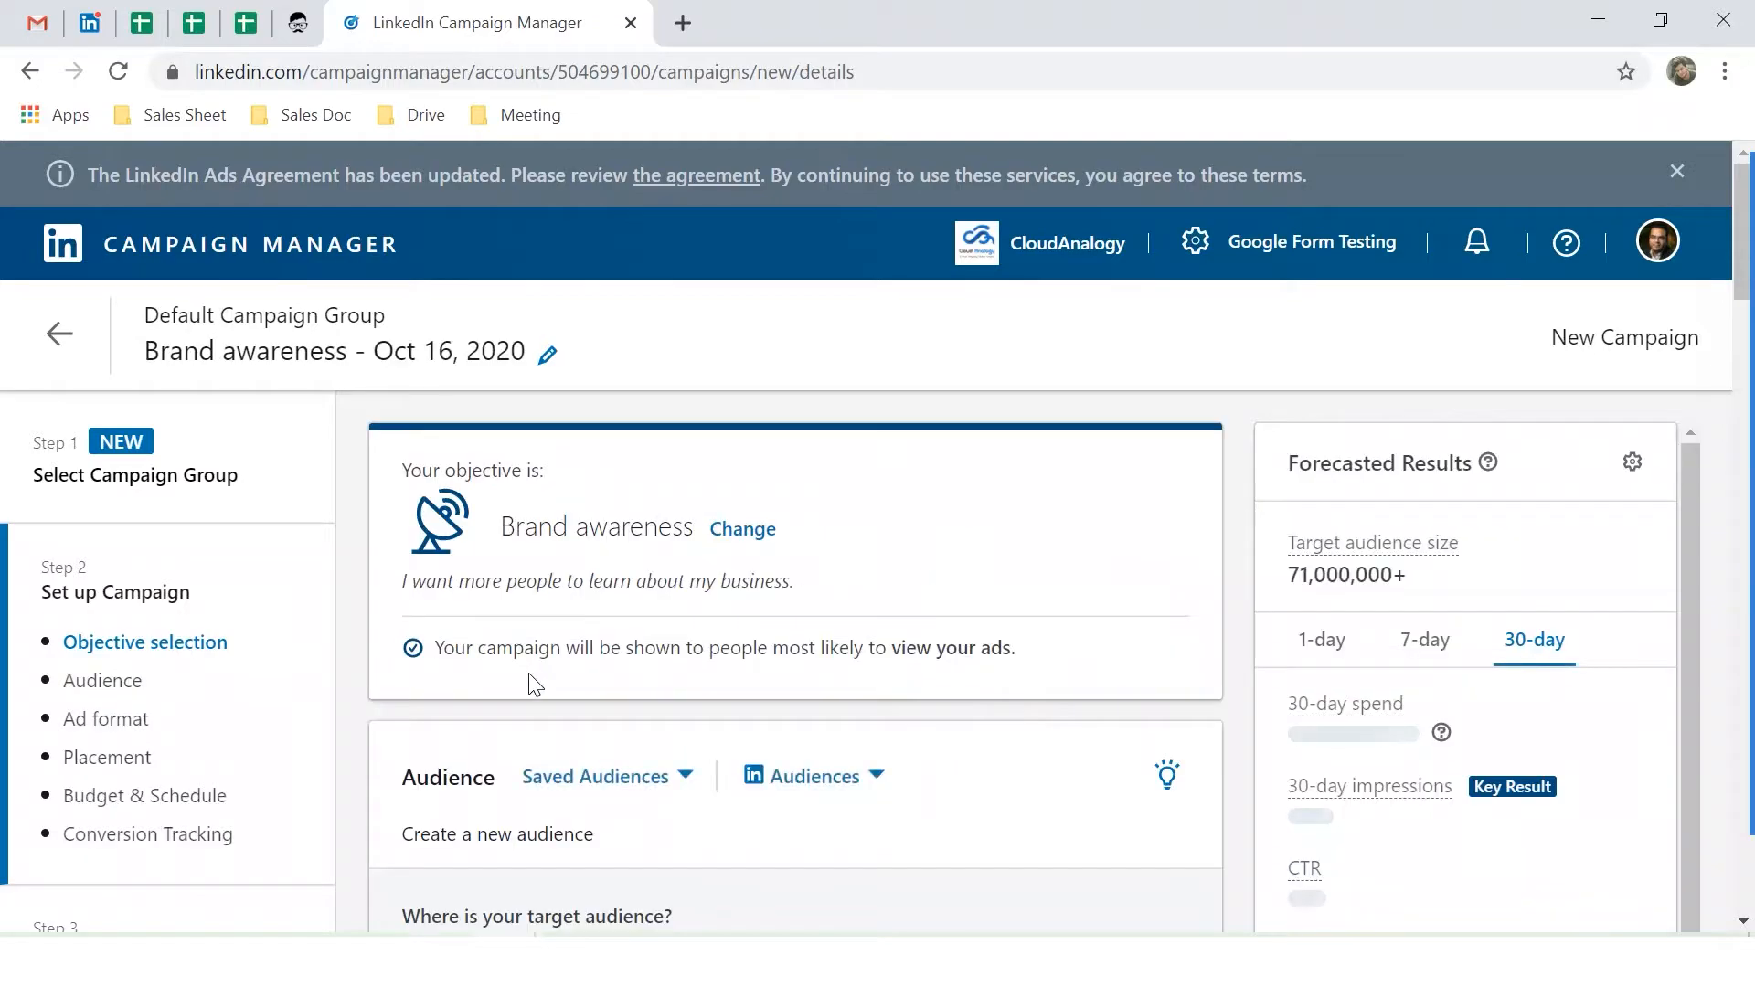
Step: Search for United Kingdom among the locations to exclude from the target audience
scroll(757, 784, "down", 2)
scroll(757, 784, "down", 3)
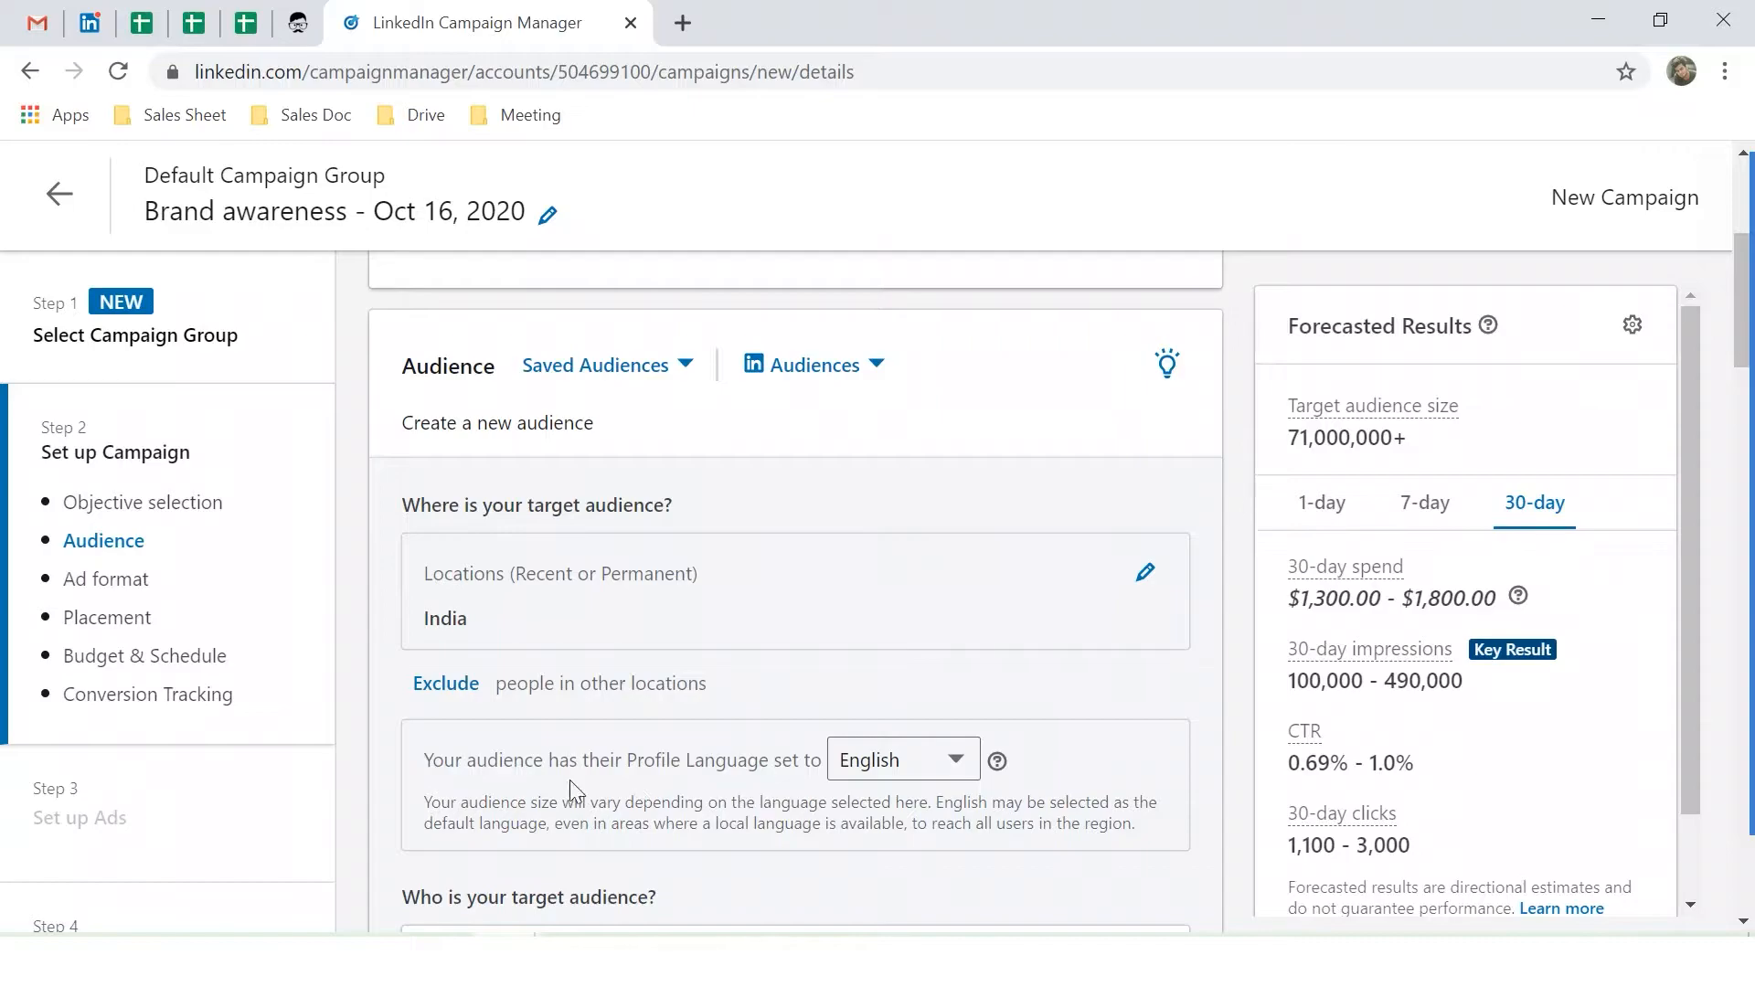
left_click(437, 684)
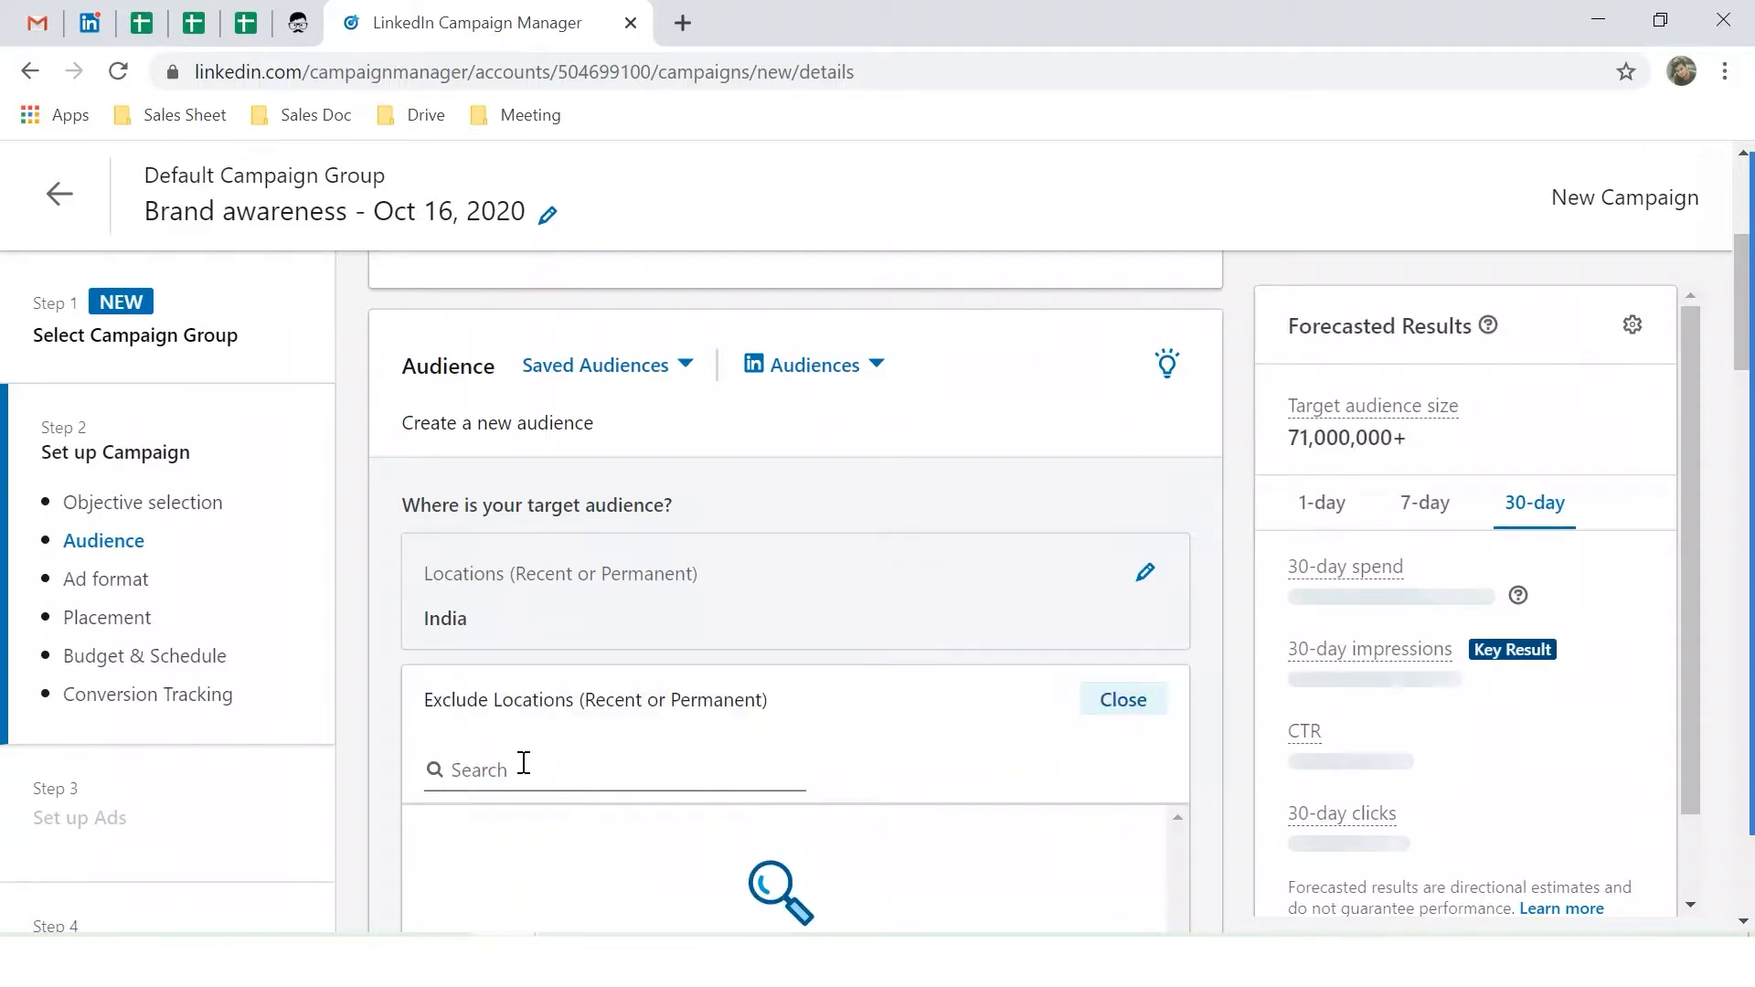
scroll(525, 694, "down", 1)
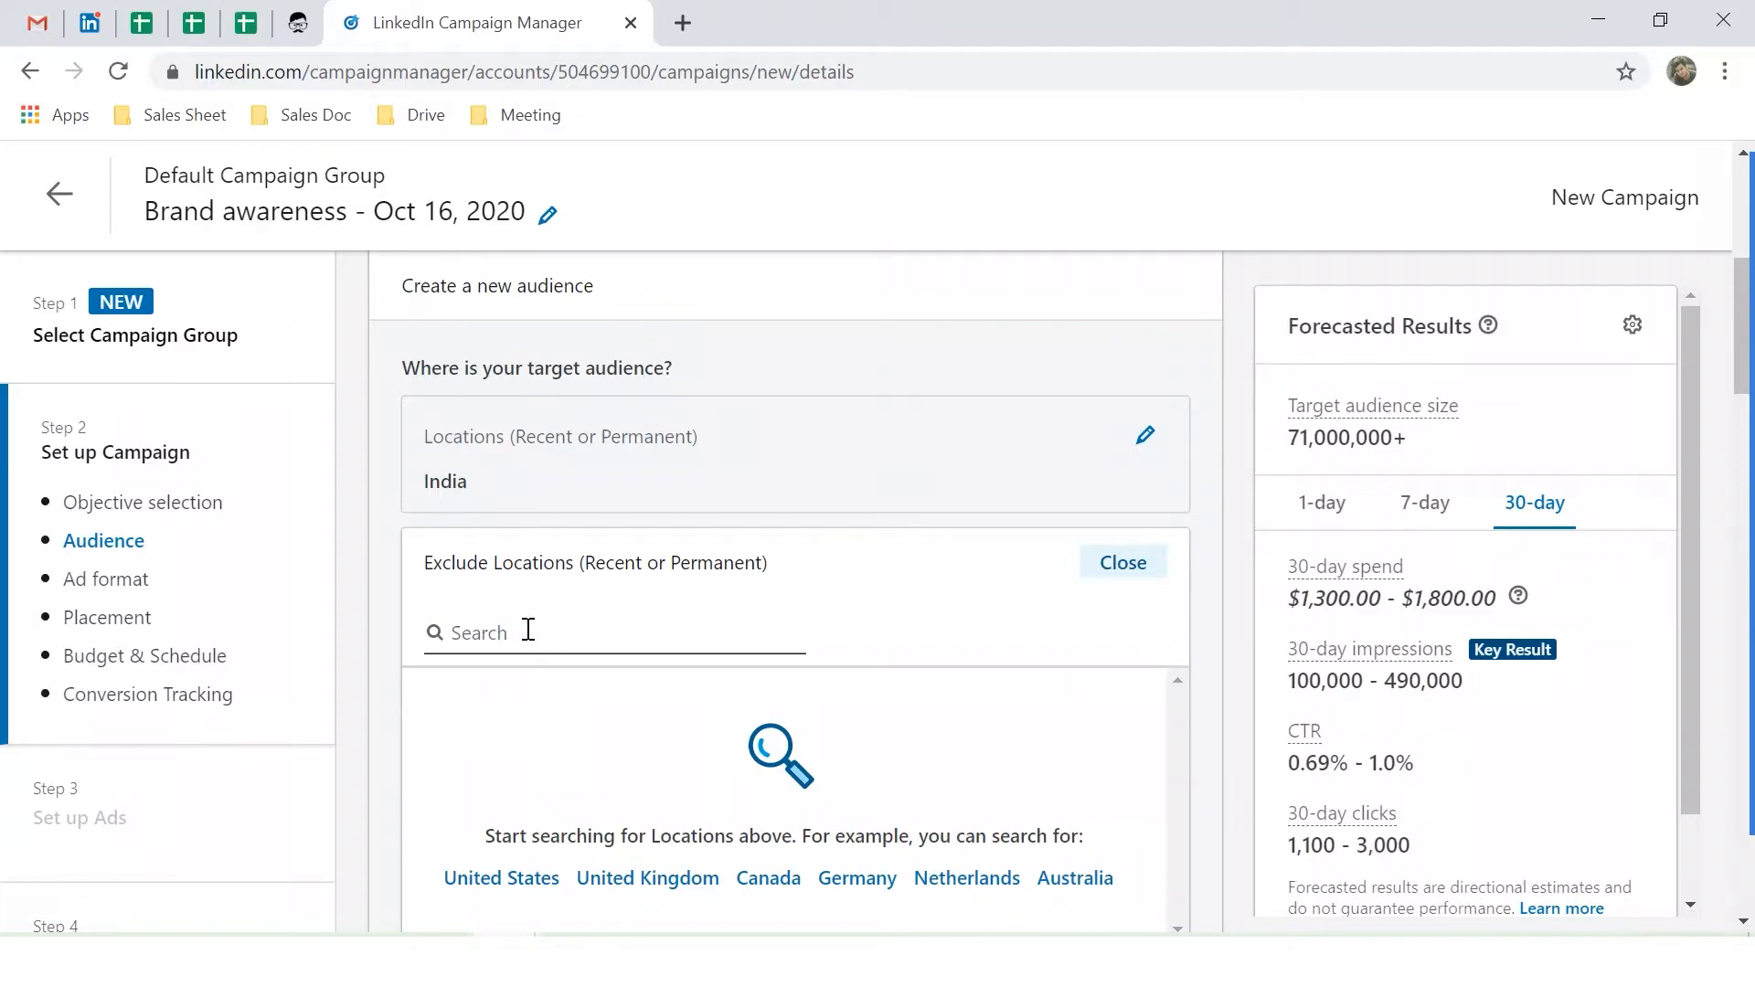
left_click(632, 879)
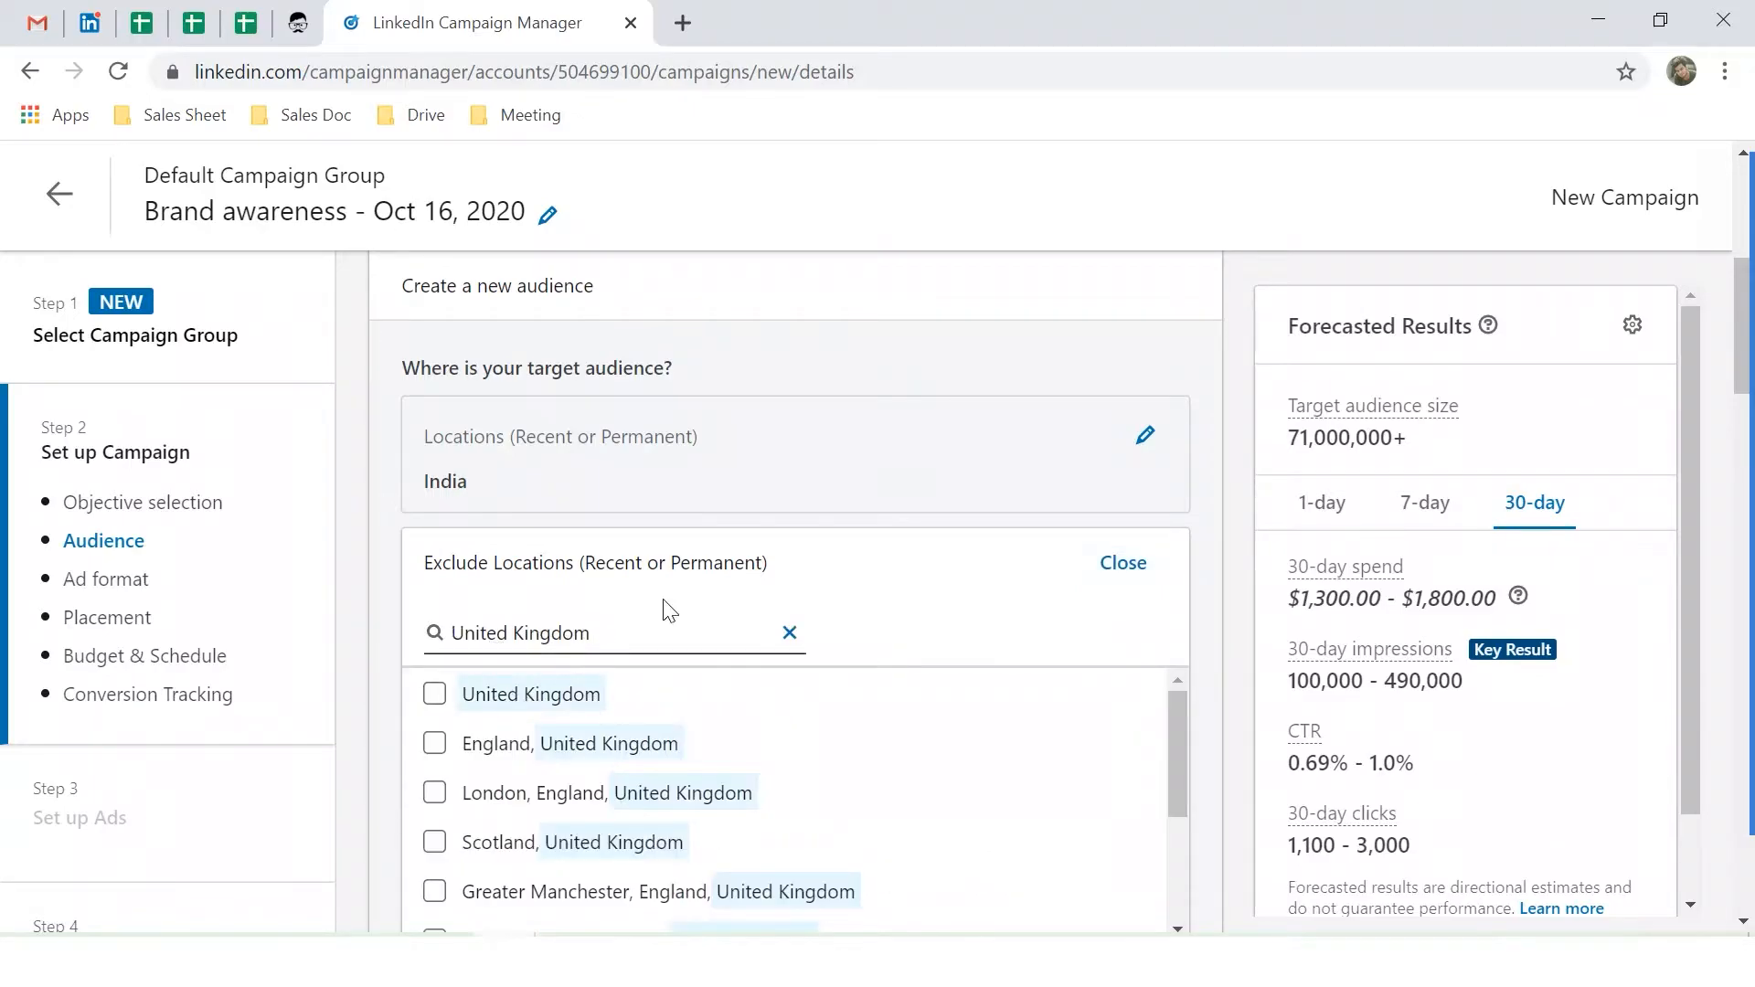
Step: Open the options for narrowing the target audience and examine the Company audience attributes
scroll(744, 587, "down", 3)
scroll(750, 589, "down", 3)
scroll(764, 704, "down", 3)
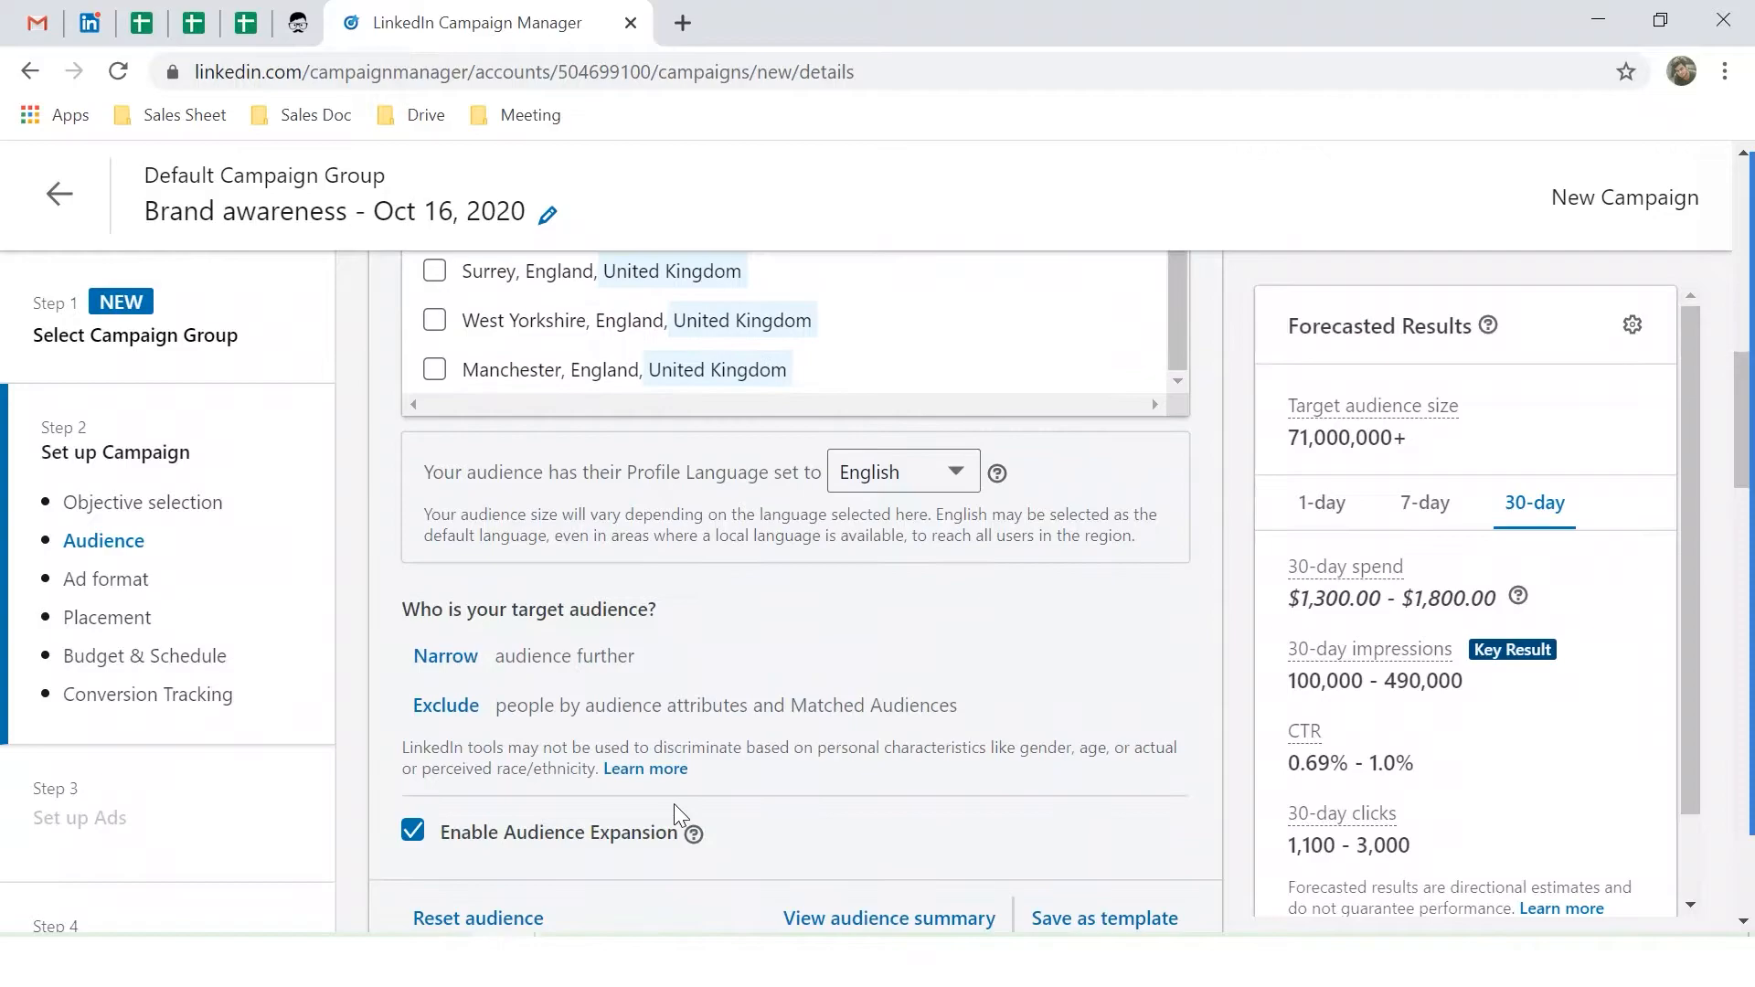
left_click(466, 672)
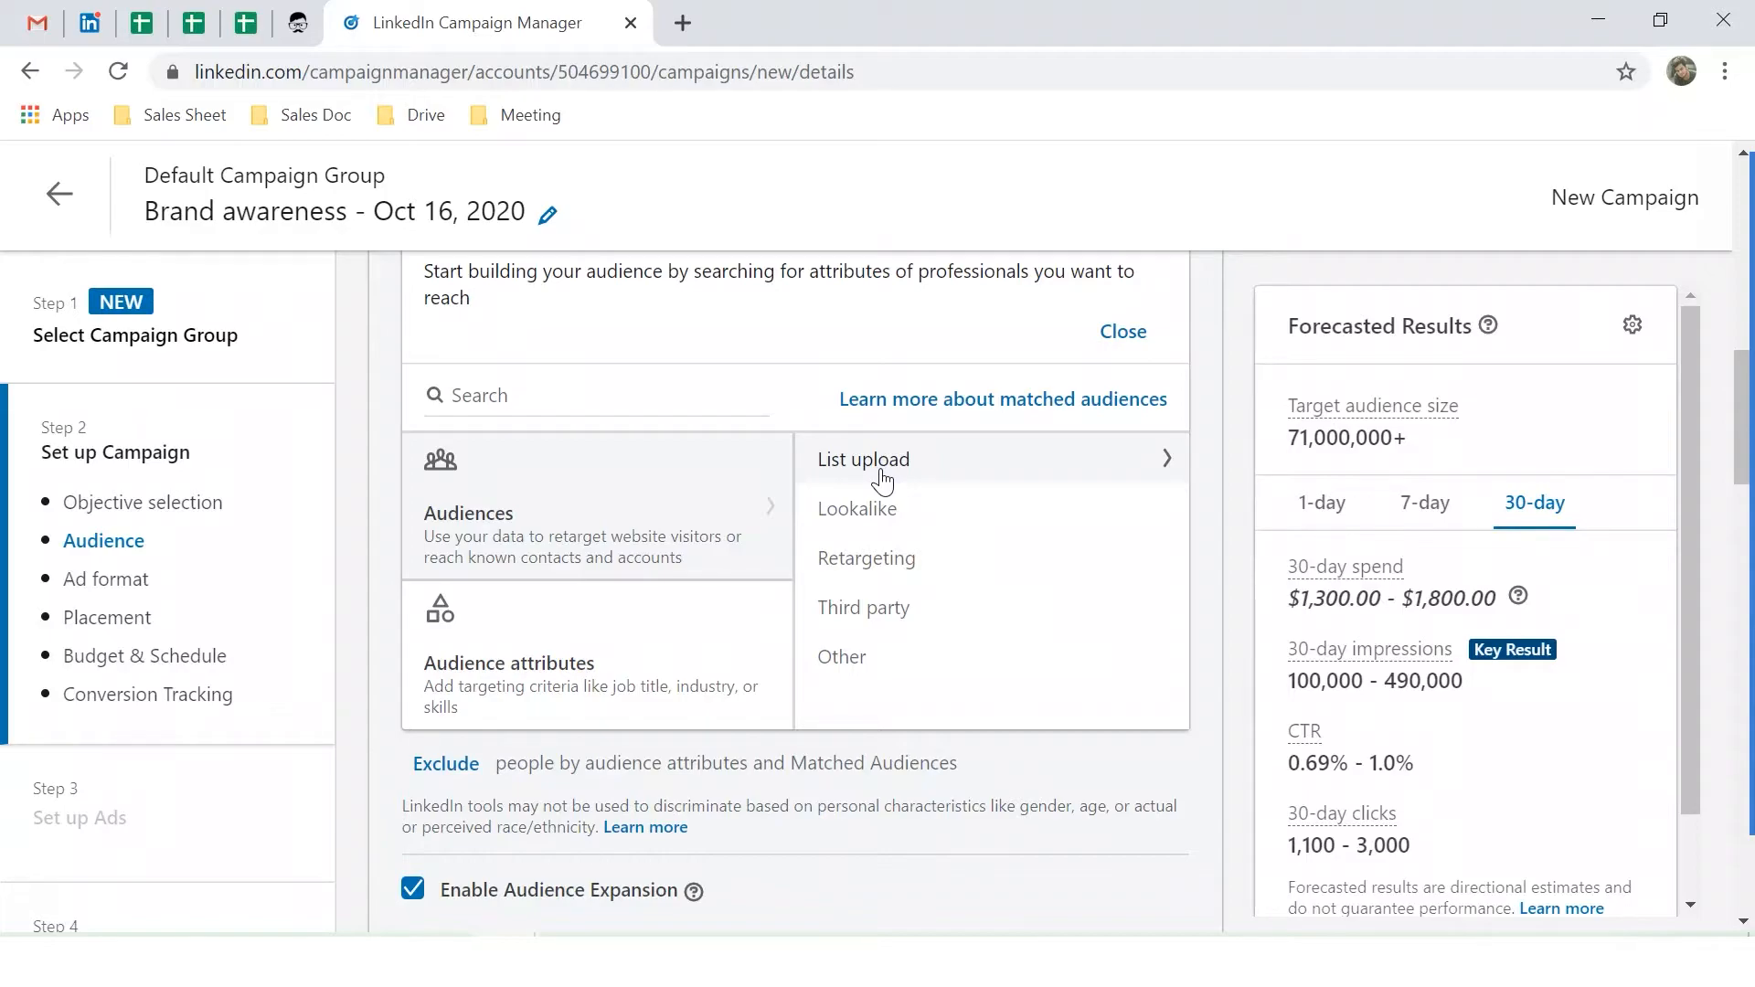
left_click(631, 637)
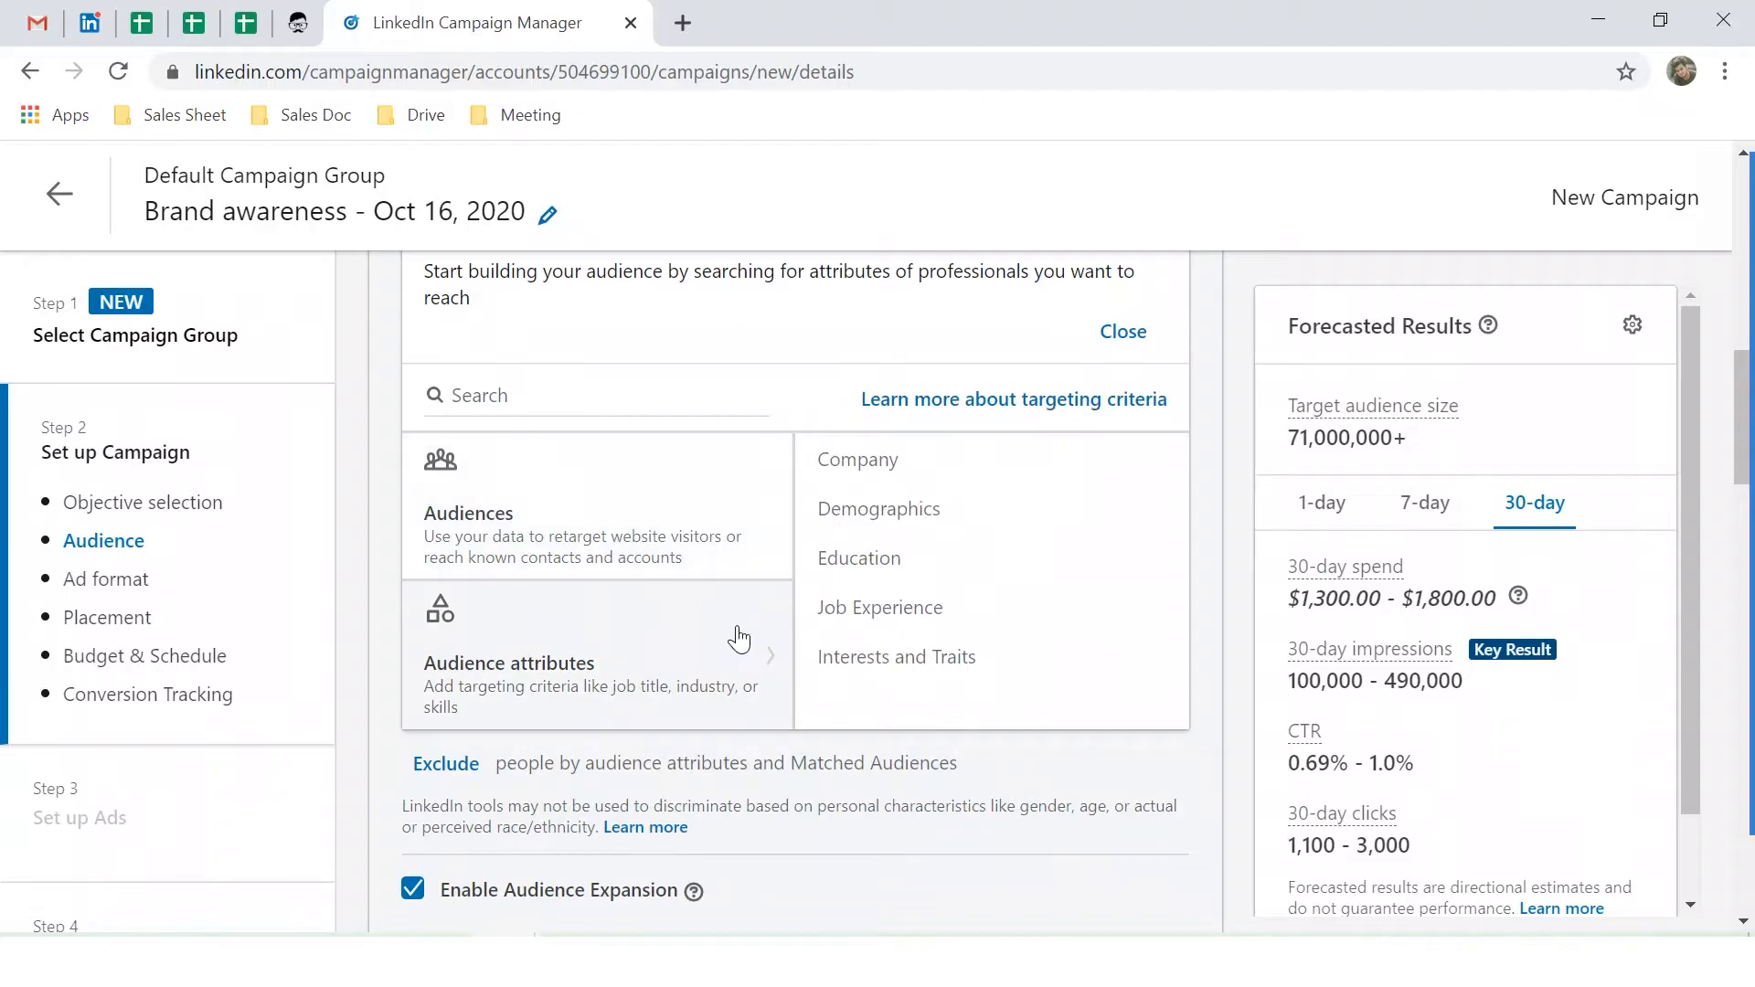
left_click(867, 459)
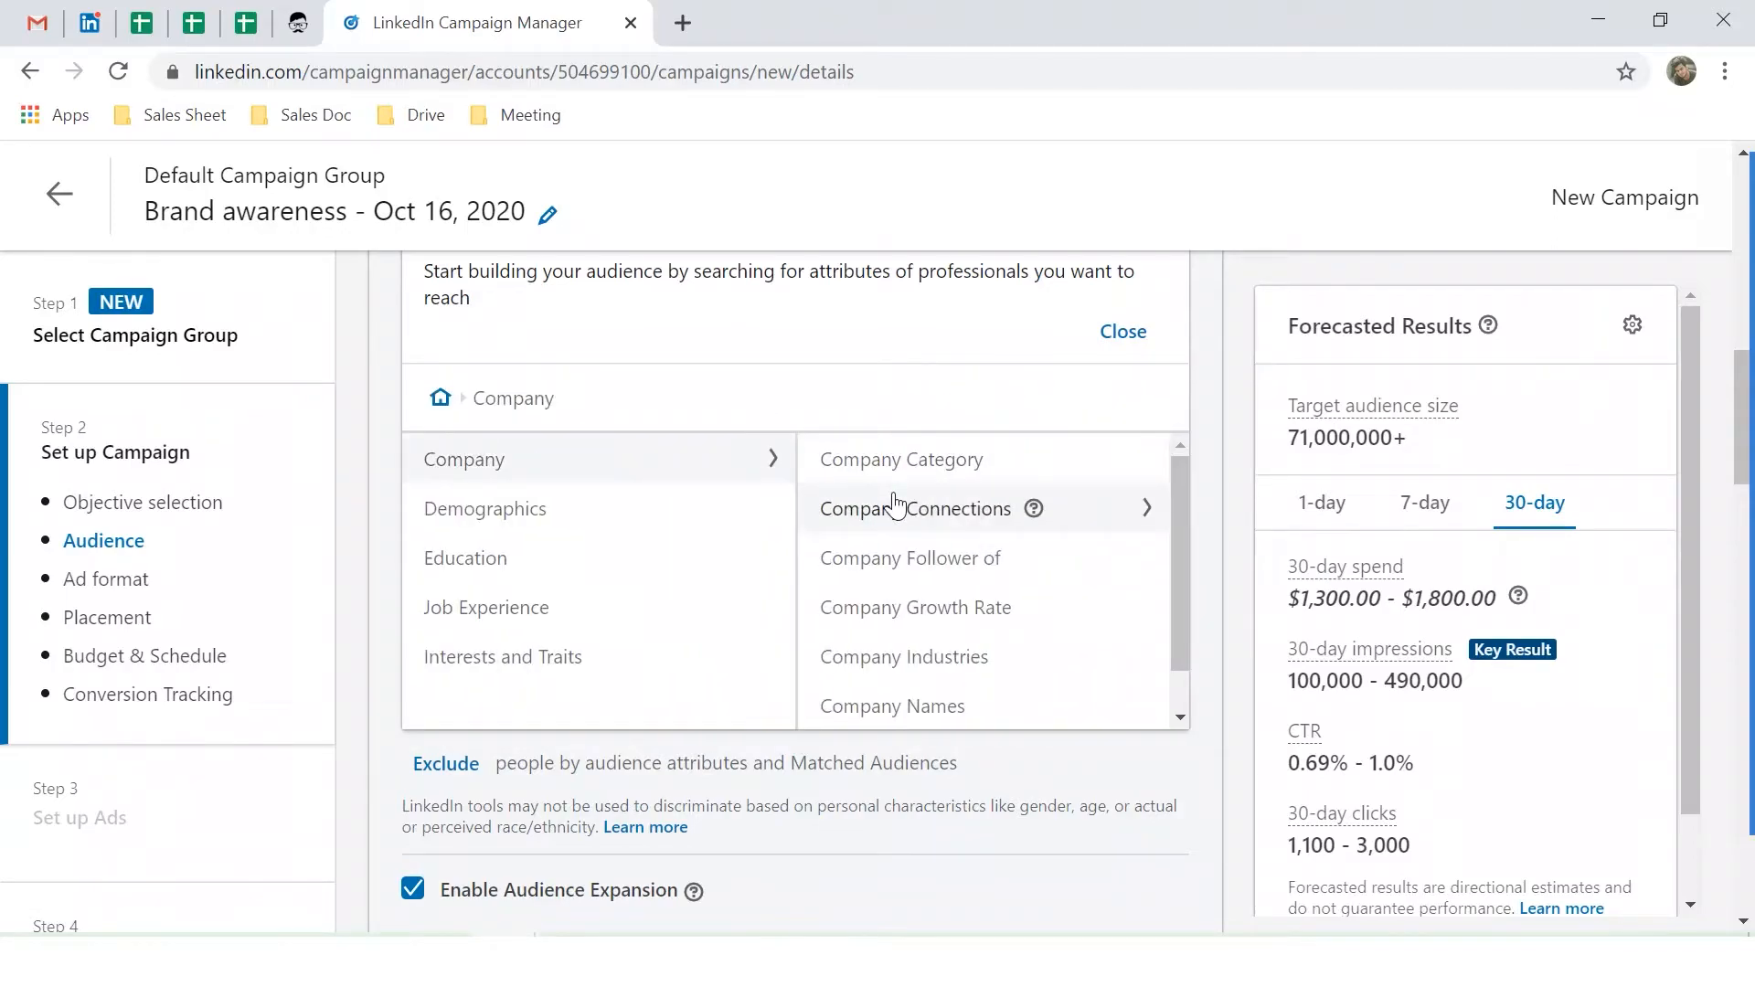
scroll(885, 607, "down", 3)
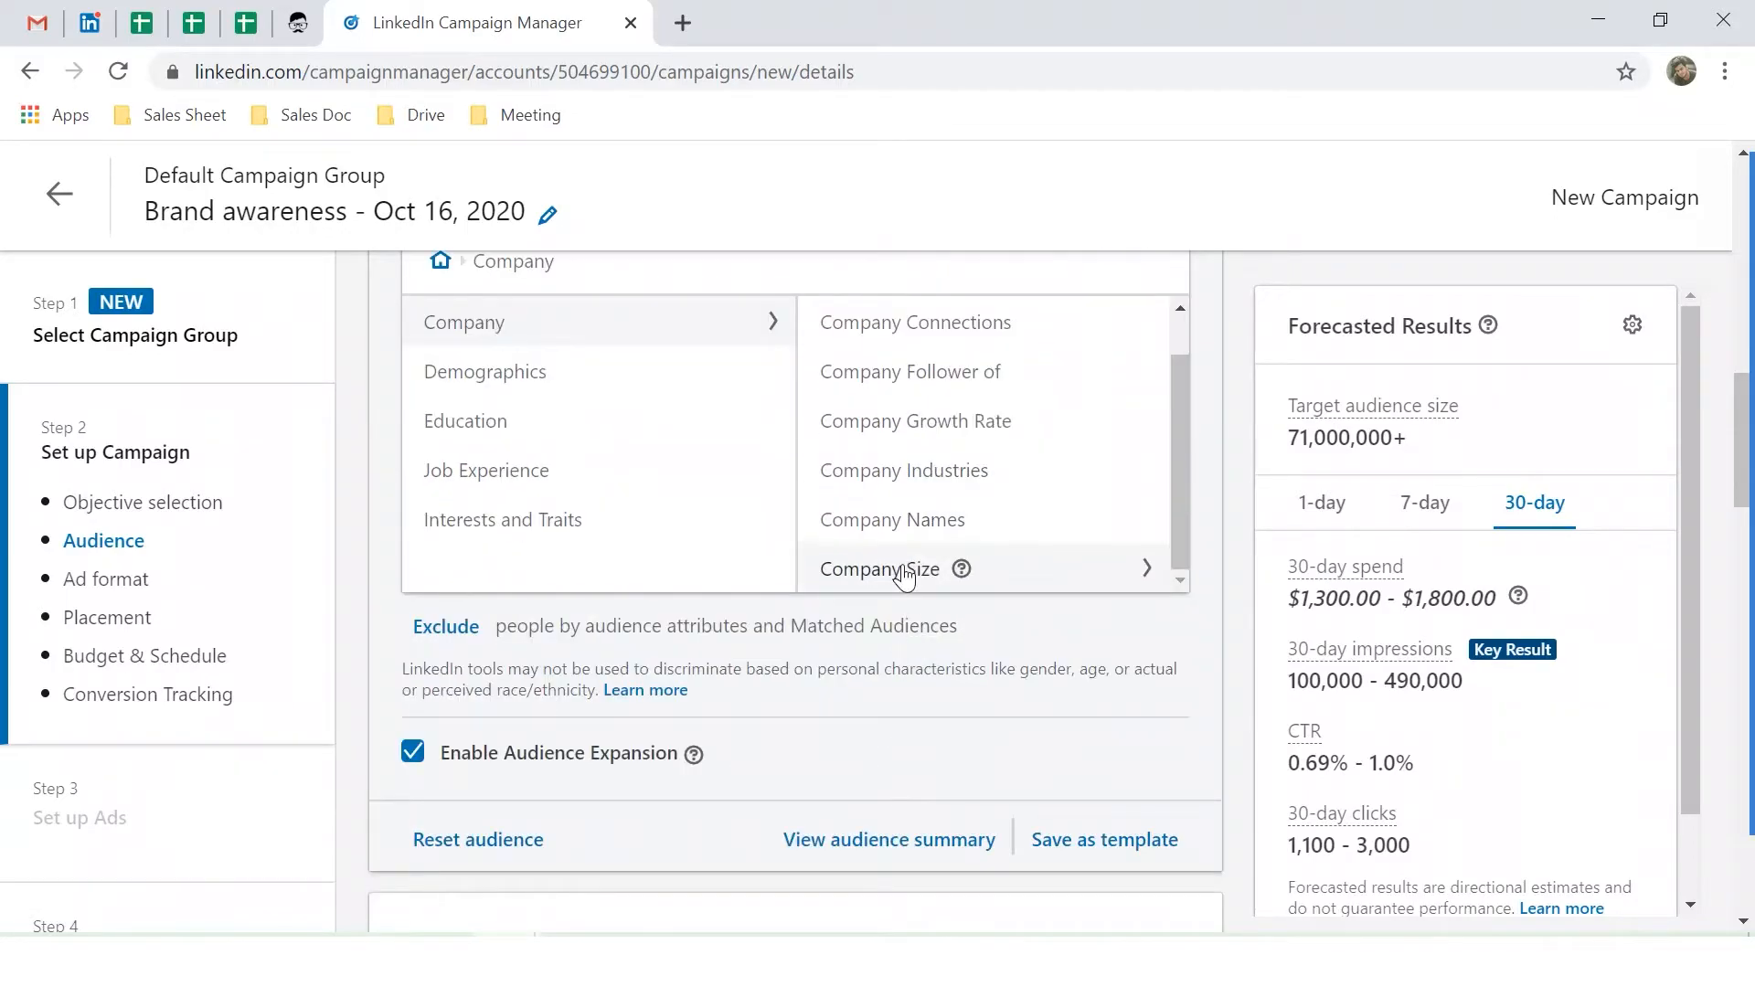
Step: Examine the Member Age criteria under Demographics, certifying non-discriminatory use to enable them, and close the audience narrowing options
left_click(560, 372)
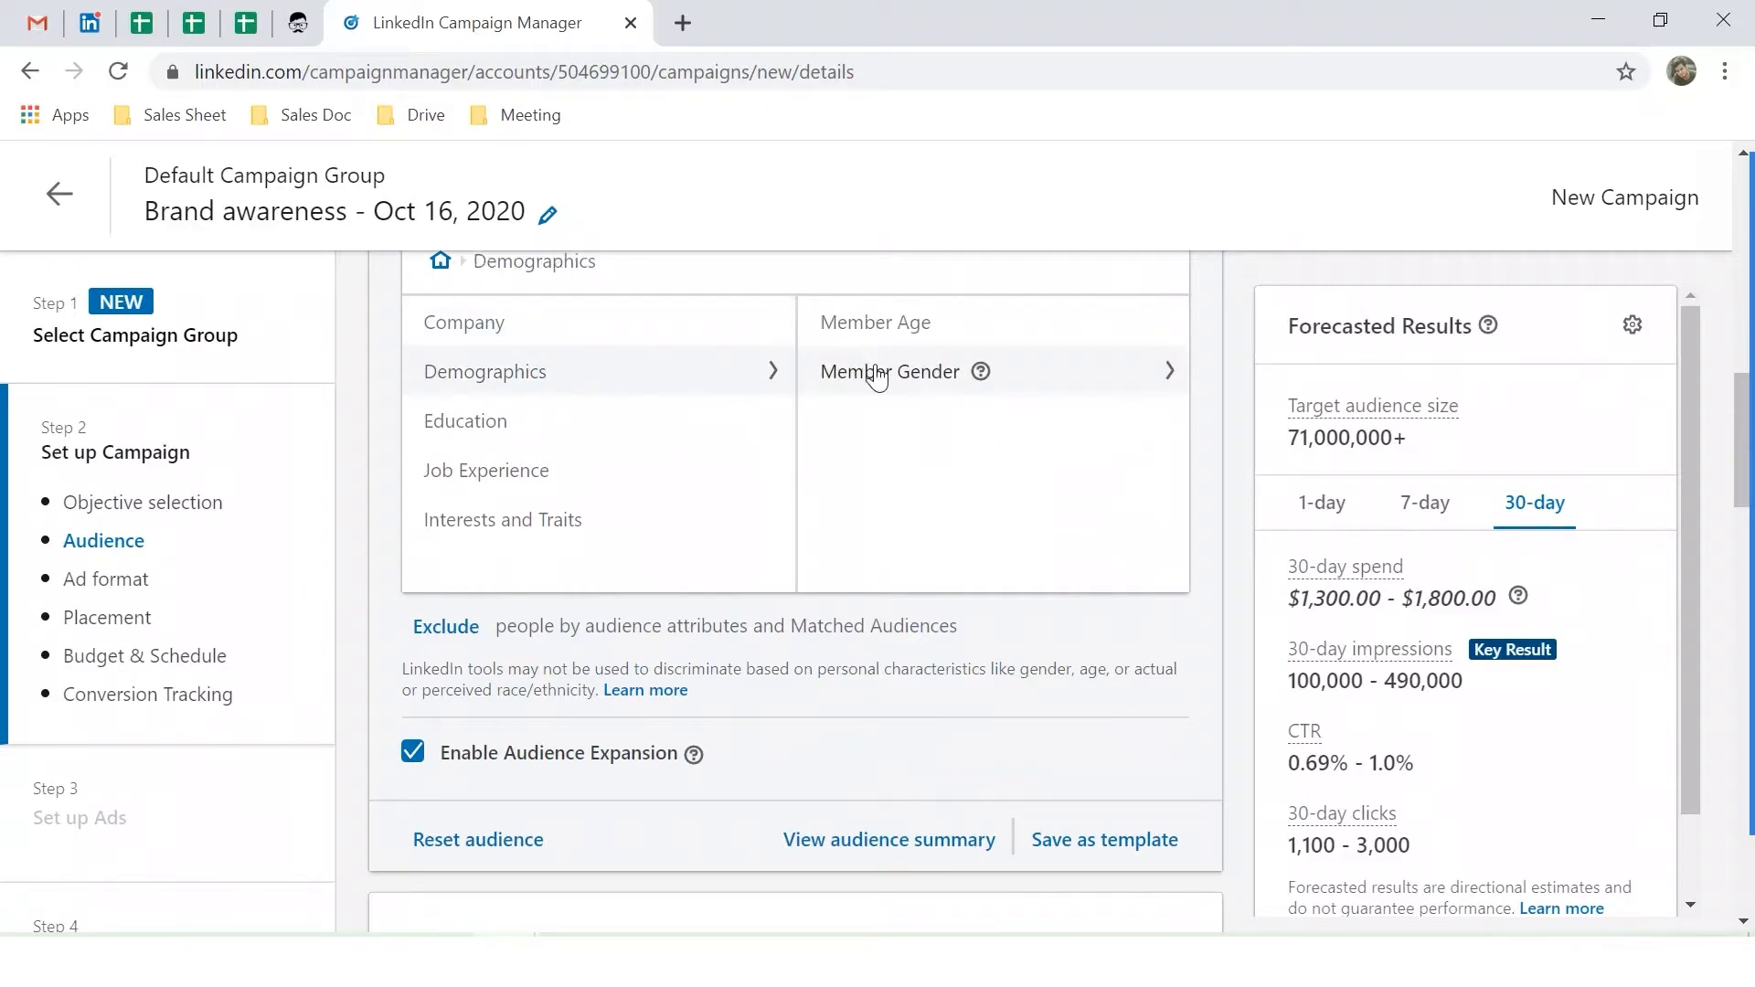
scroll(877, 375, "up", 2)
left_click(869, 458)
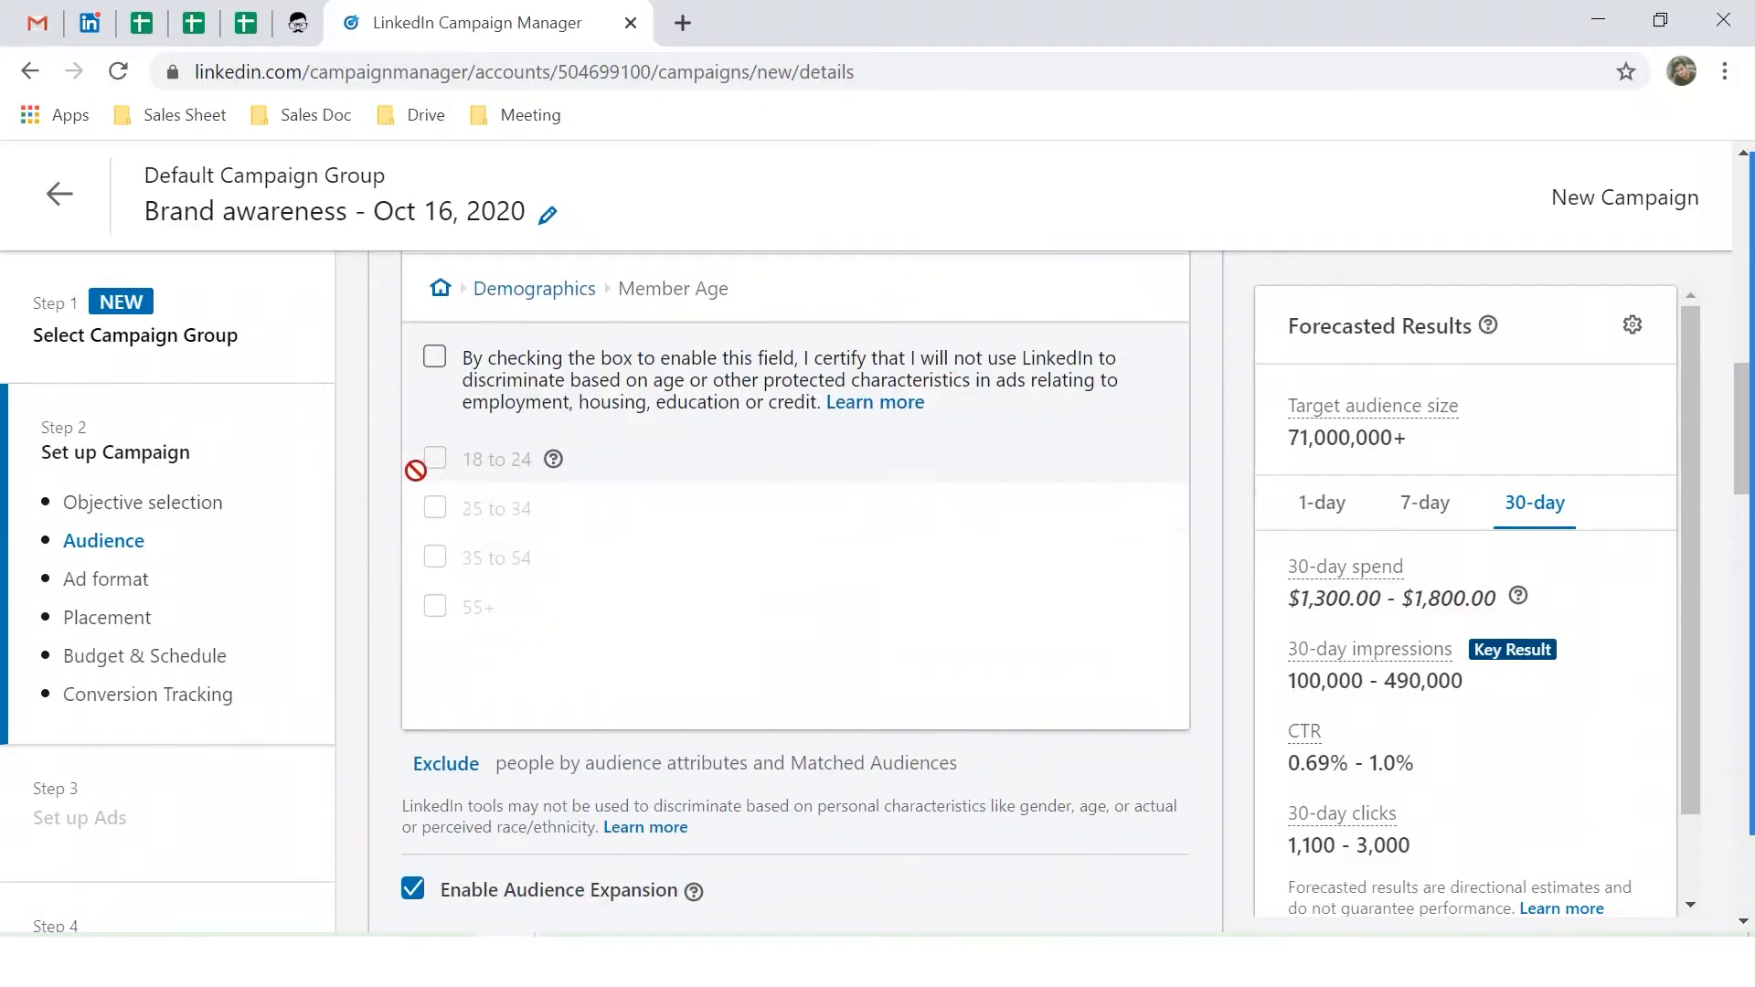
left_click(434, 355)
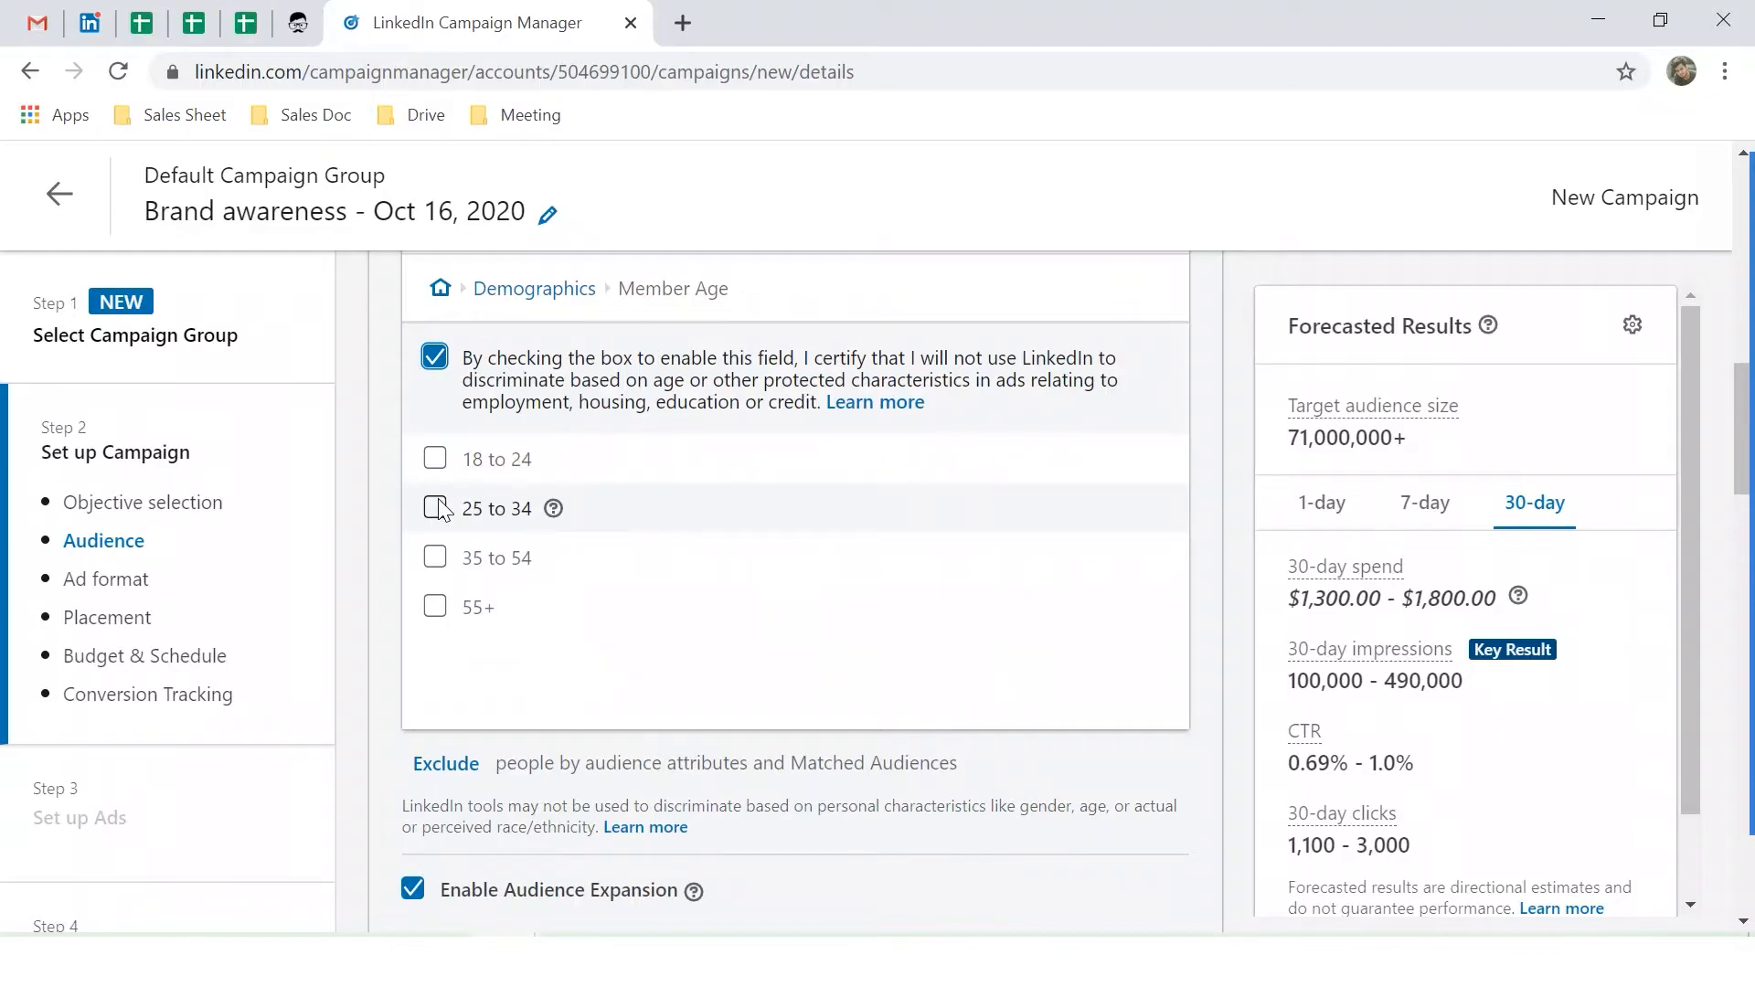
scroll(438, 454, "up", 3)
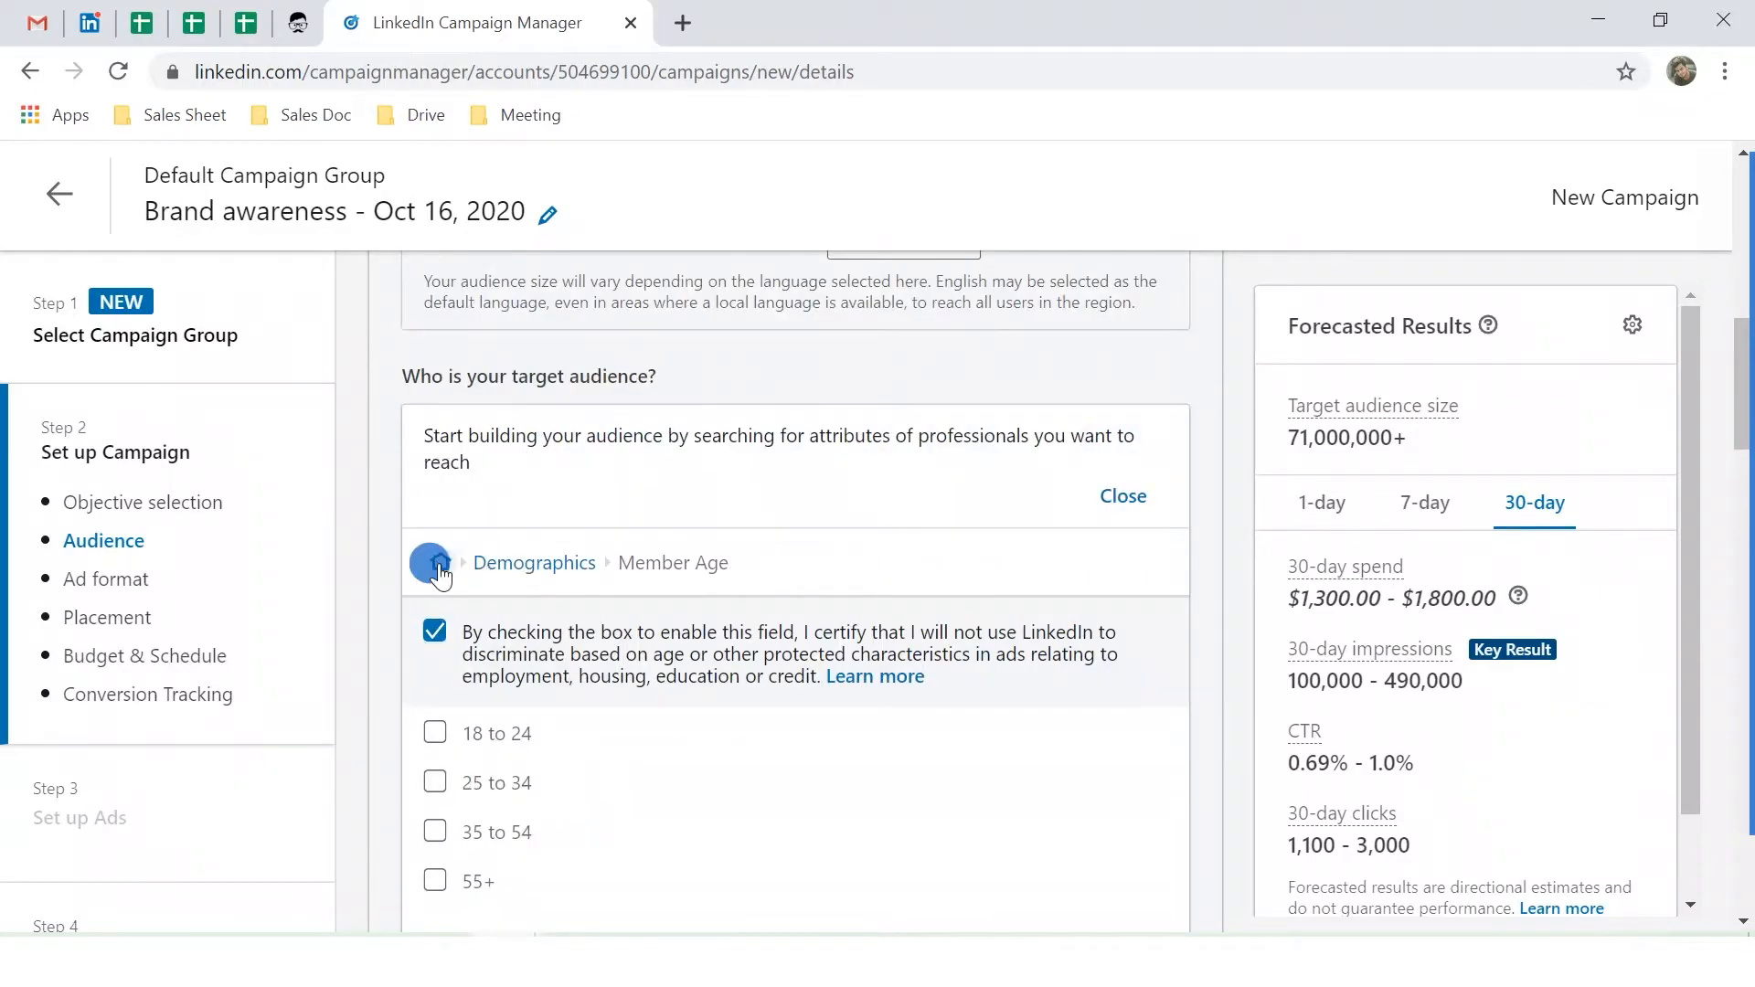
left_click(431, 567)
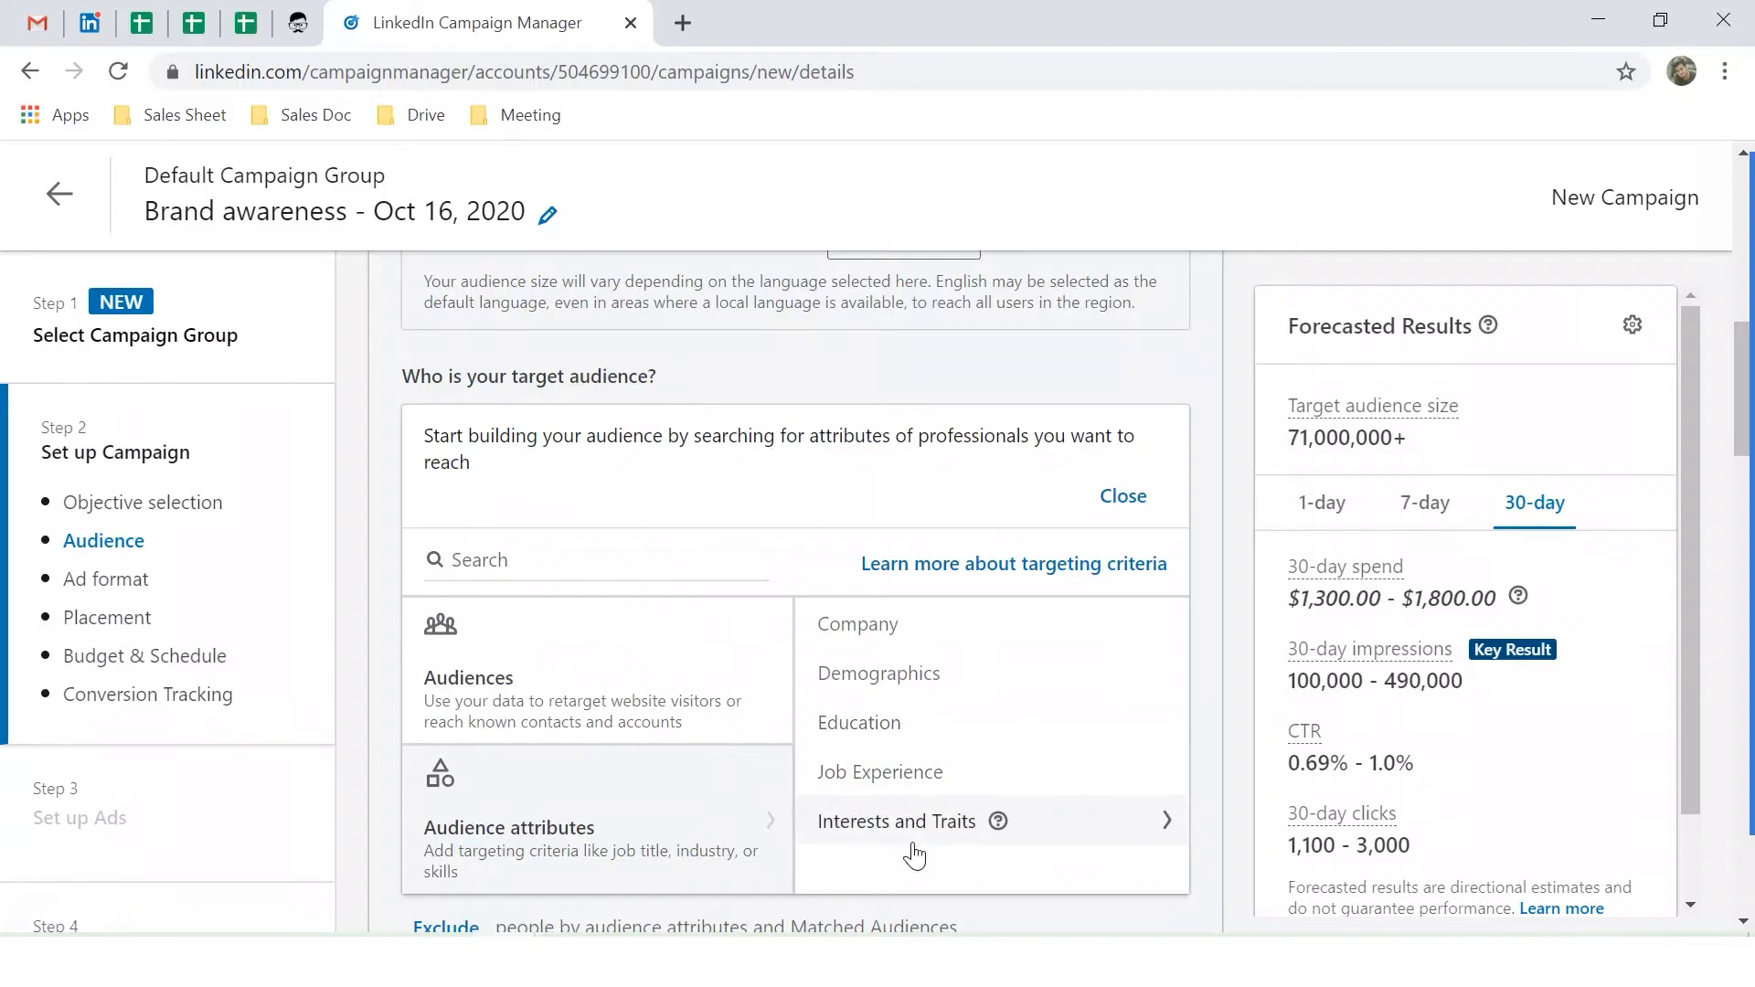
scroll(882, 727, "down", 1)
left_click(1126, 360)
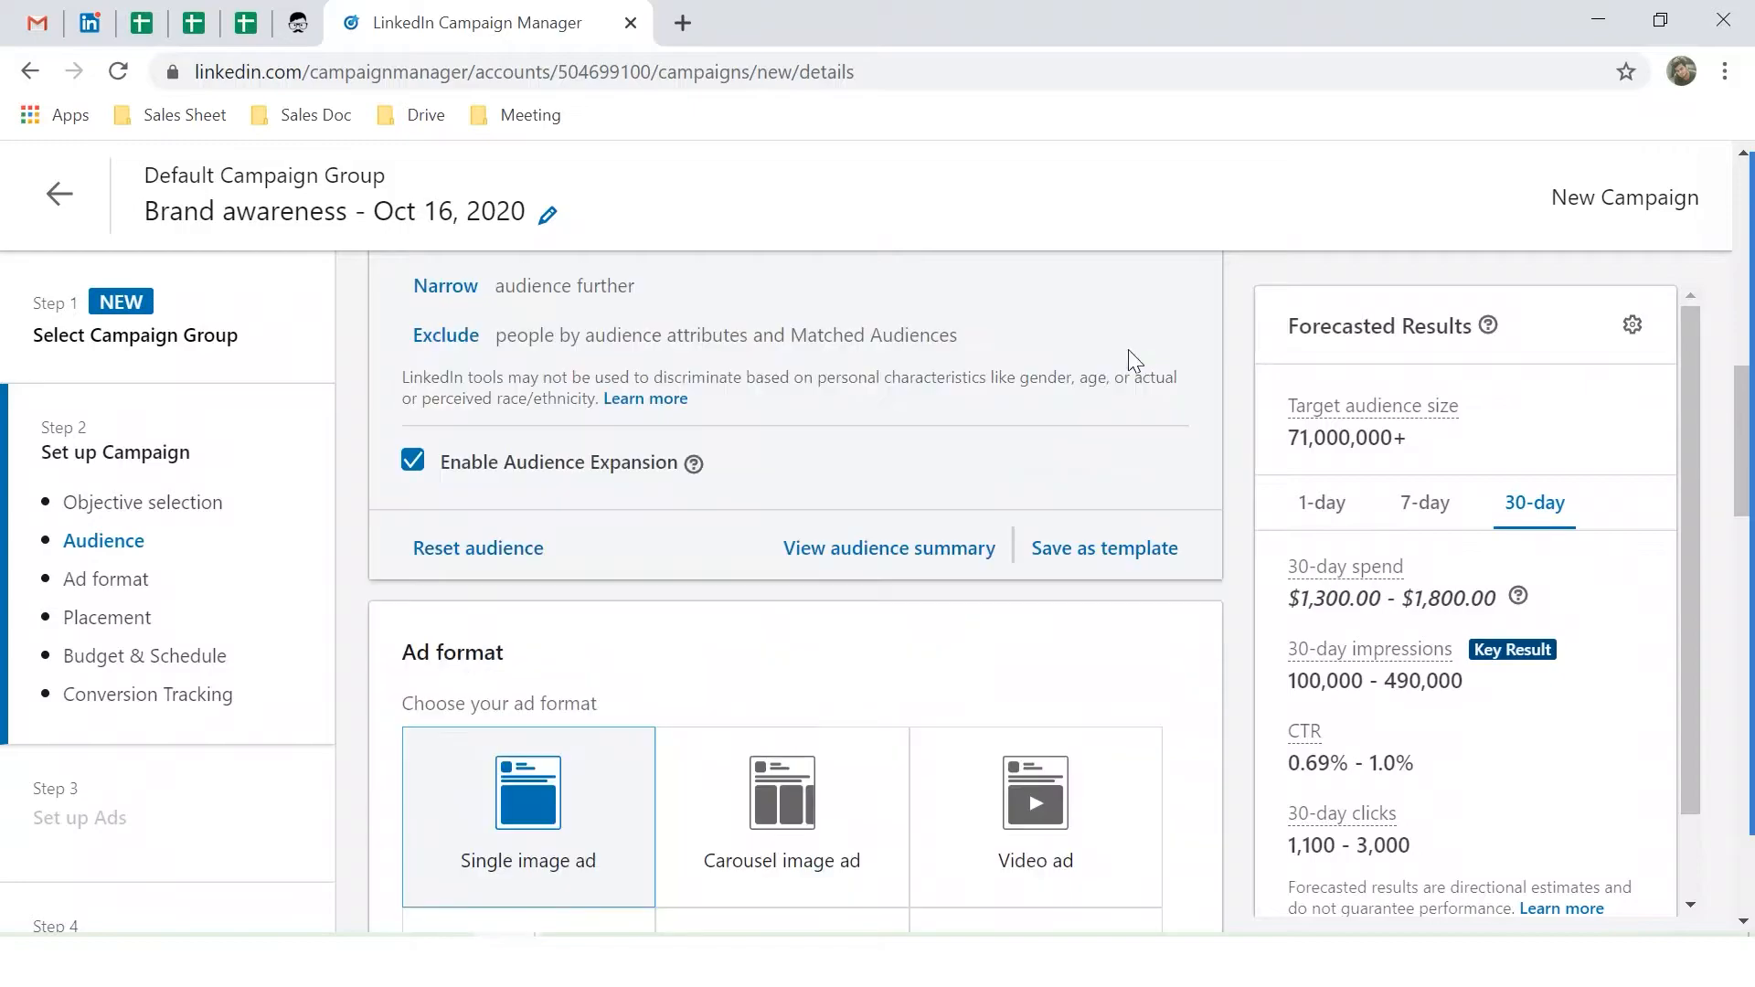
Step: Choose Text ad as the campaign's ad format
scroll(854, 620, "down", 2)
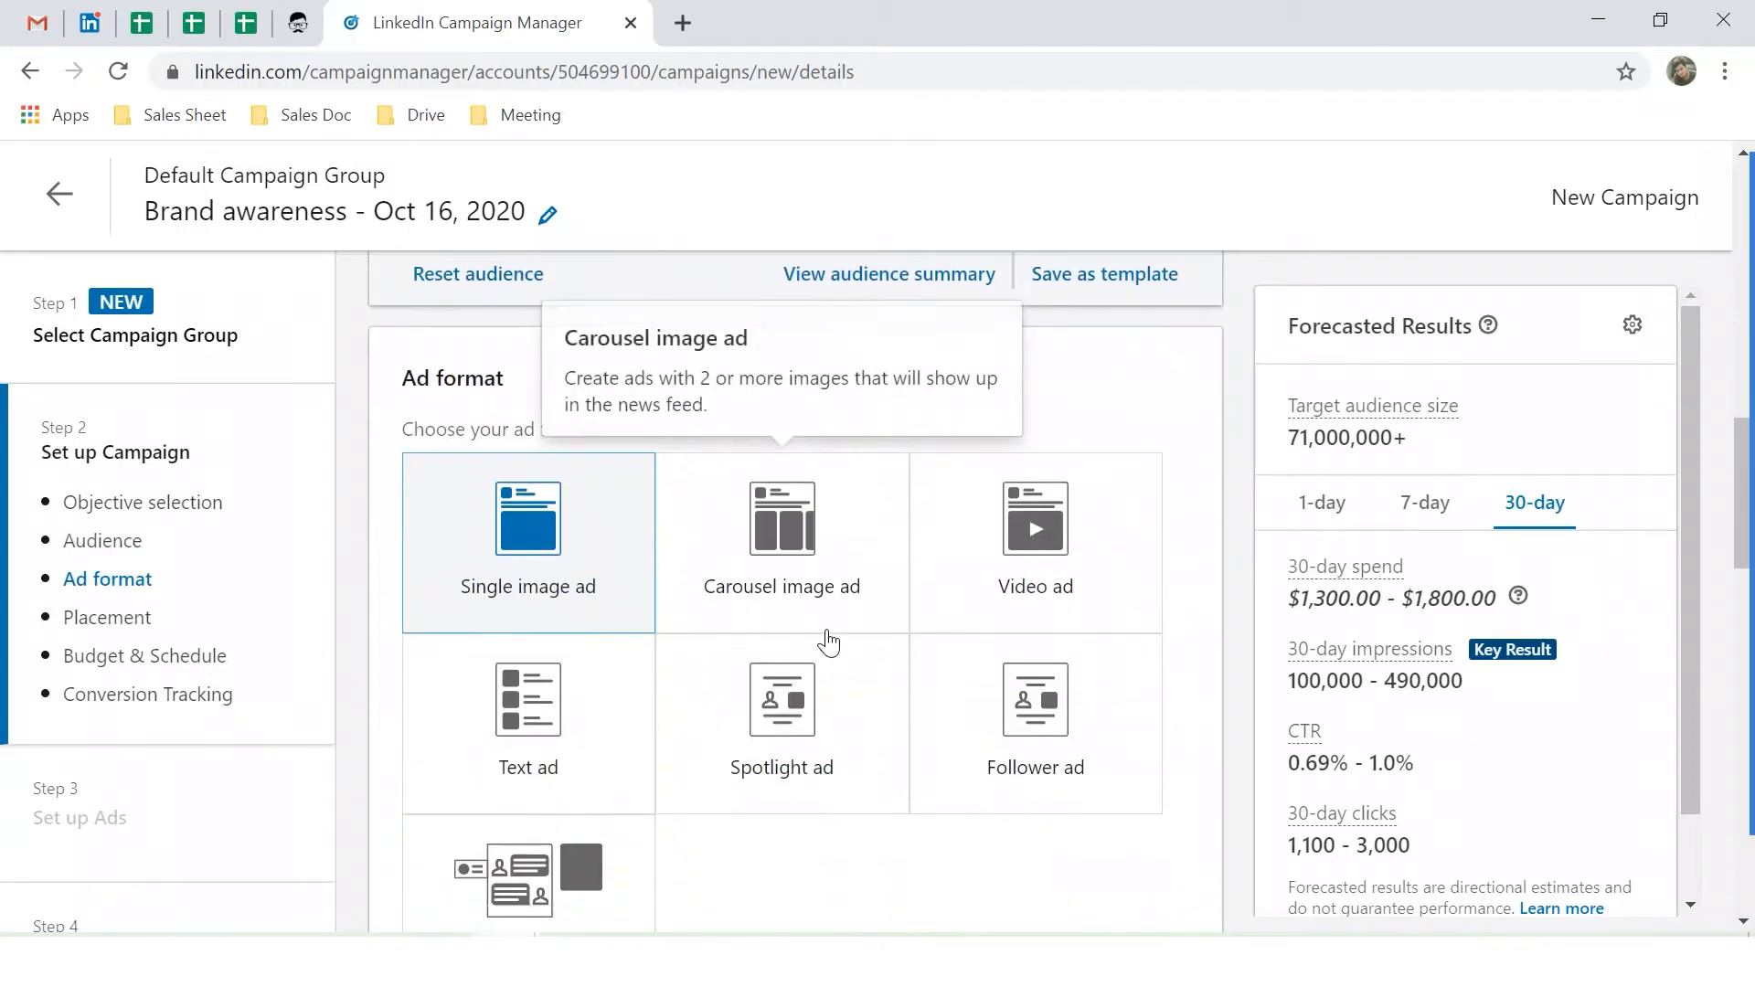
scroll(1063, 882, "down", 1)
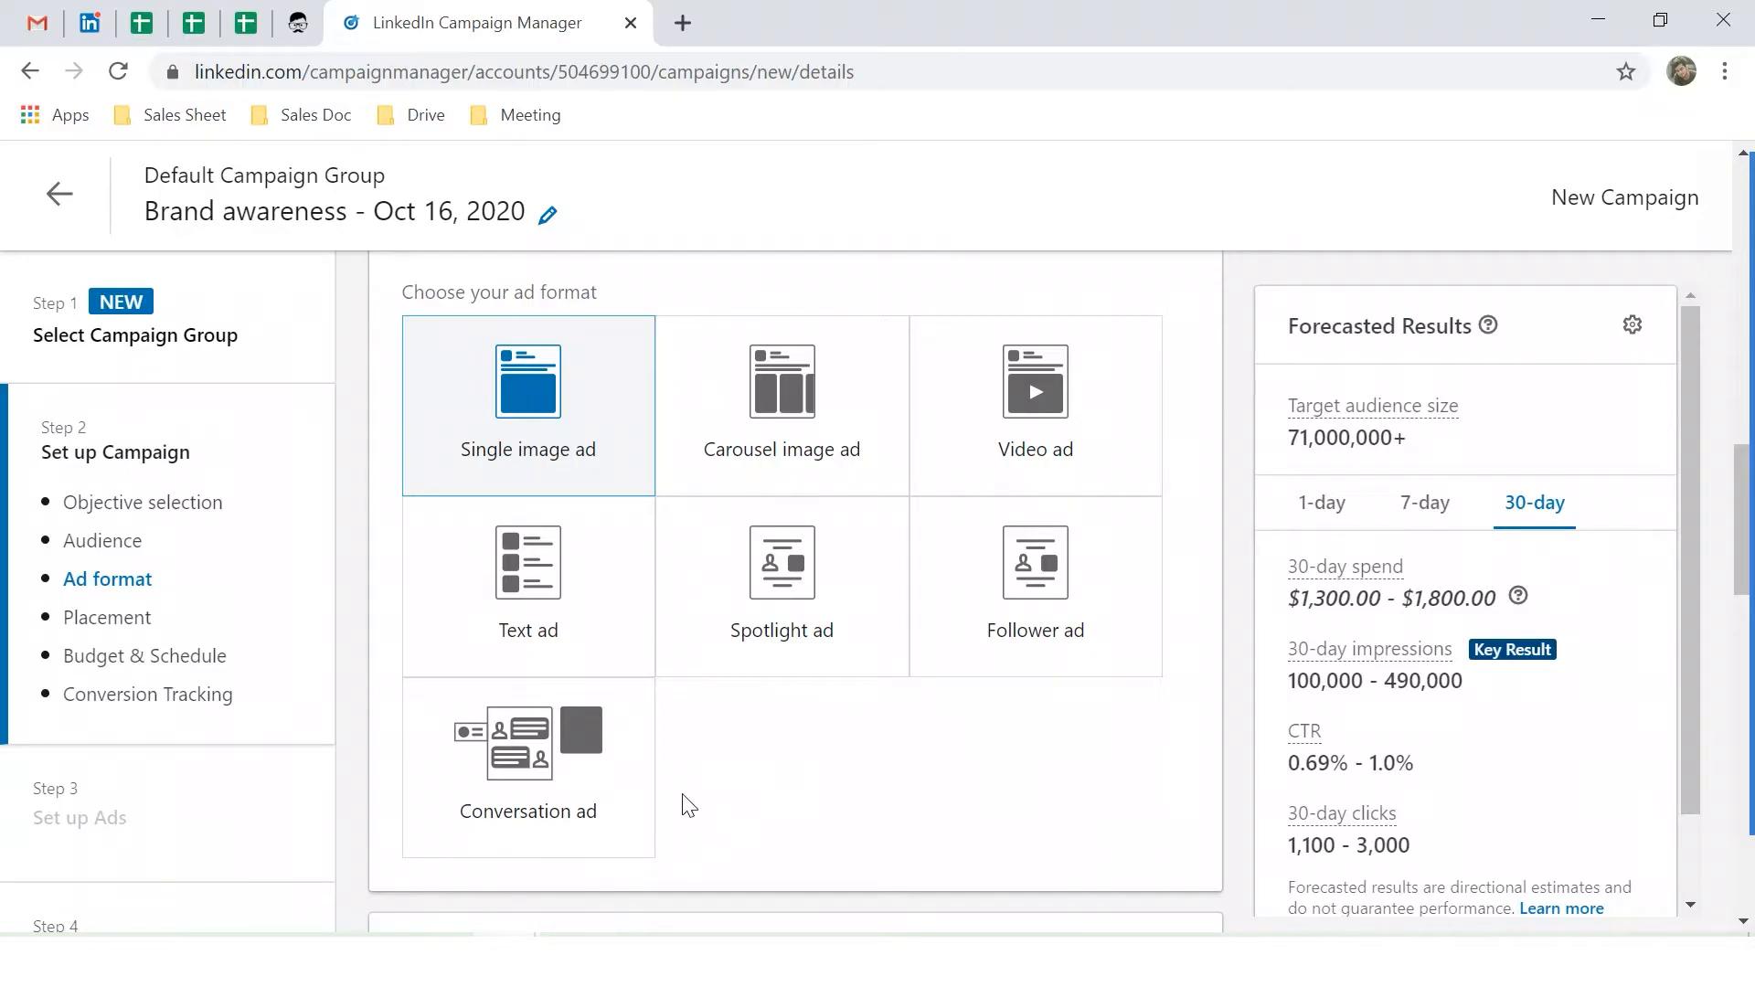
left_click(575, 614)
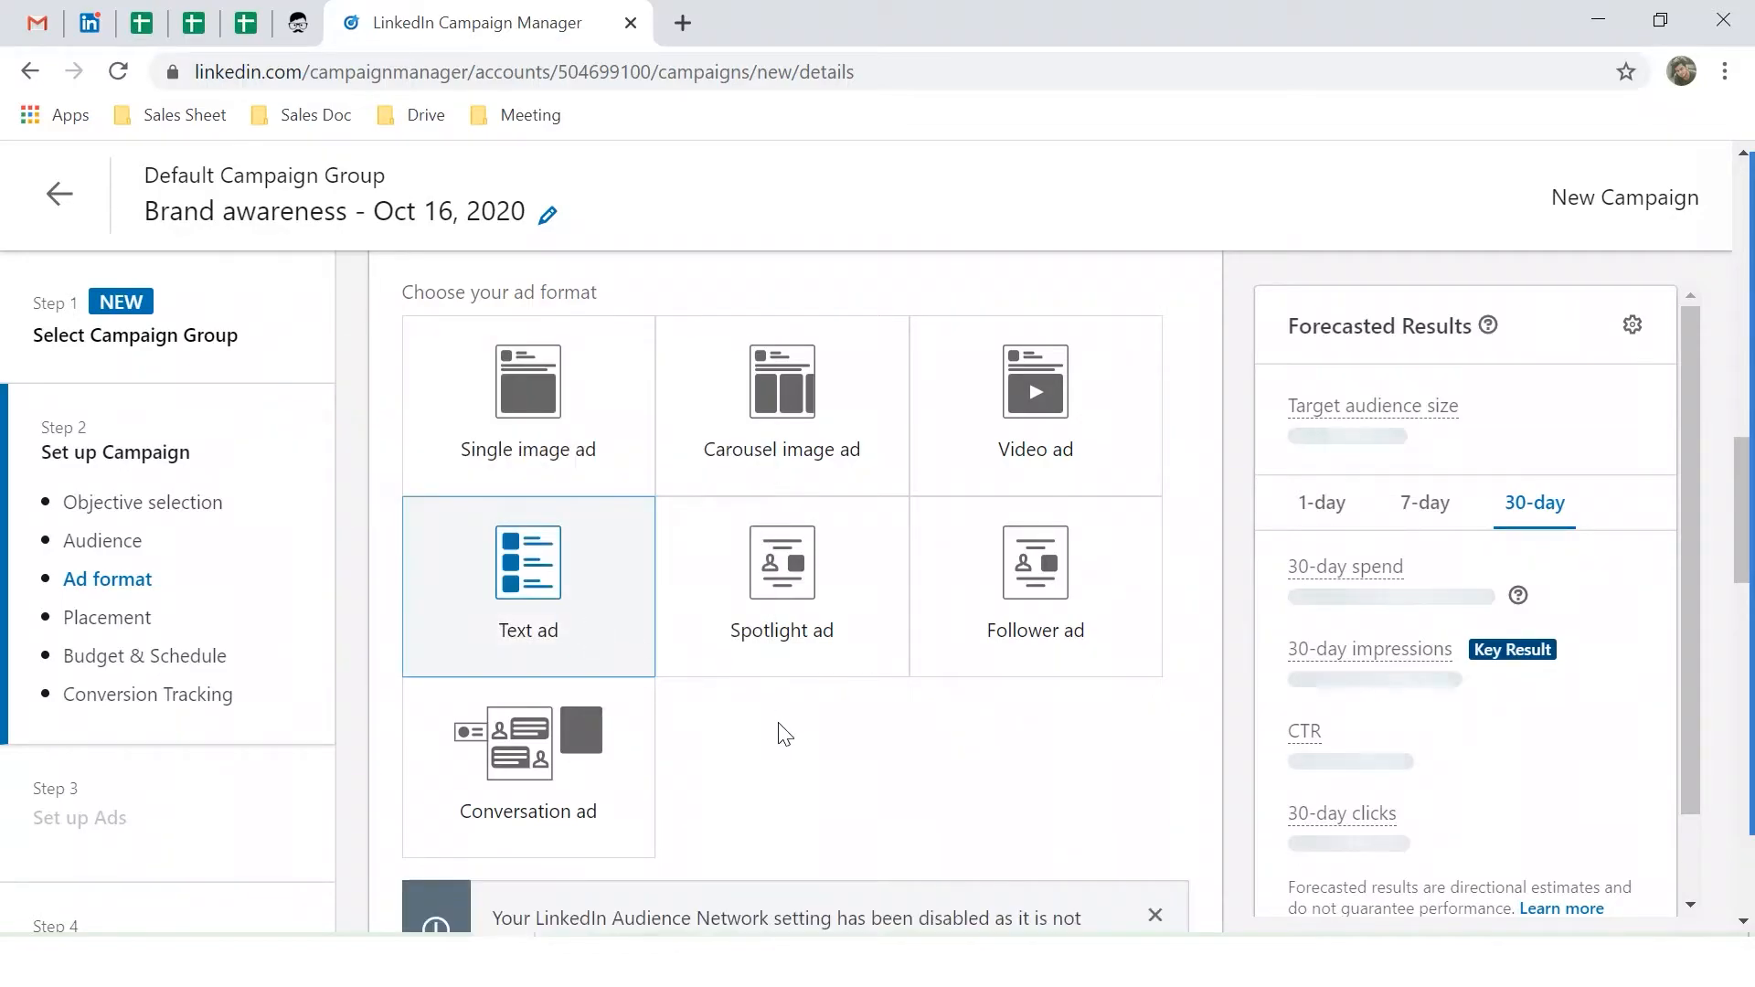
scroll(786, 726, "down", 9)
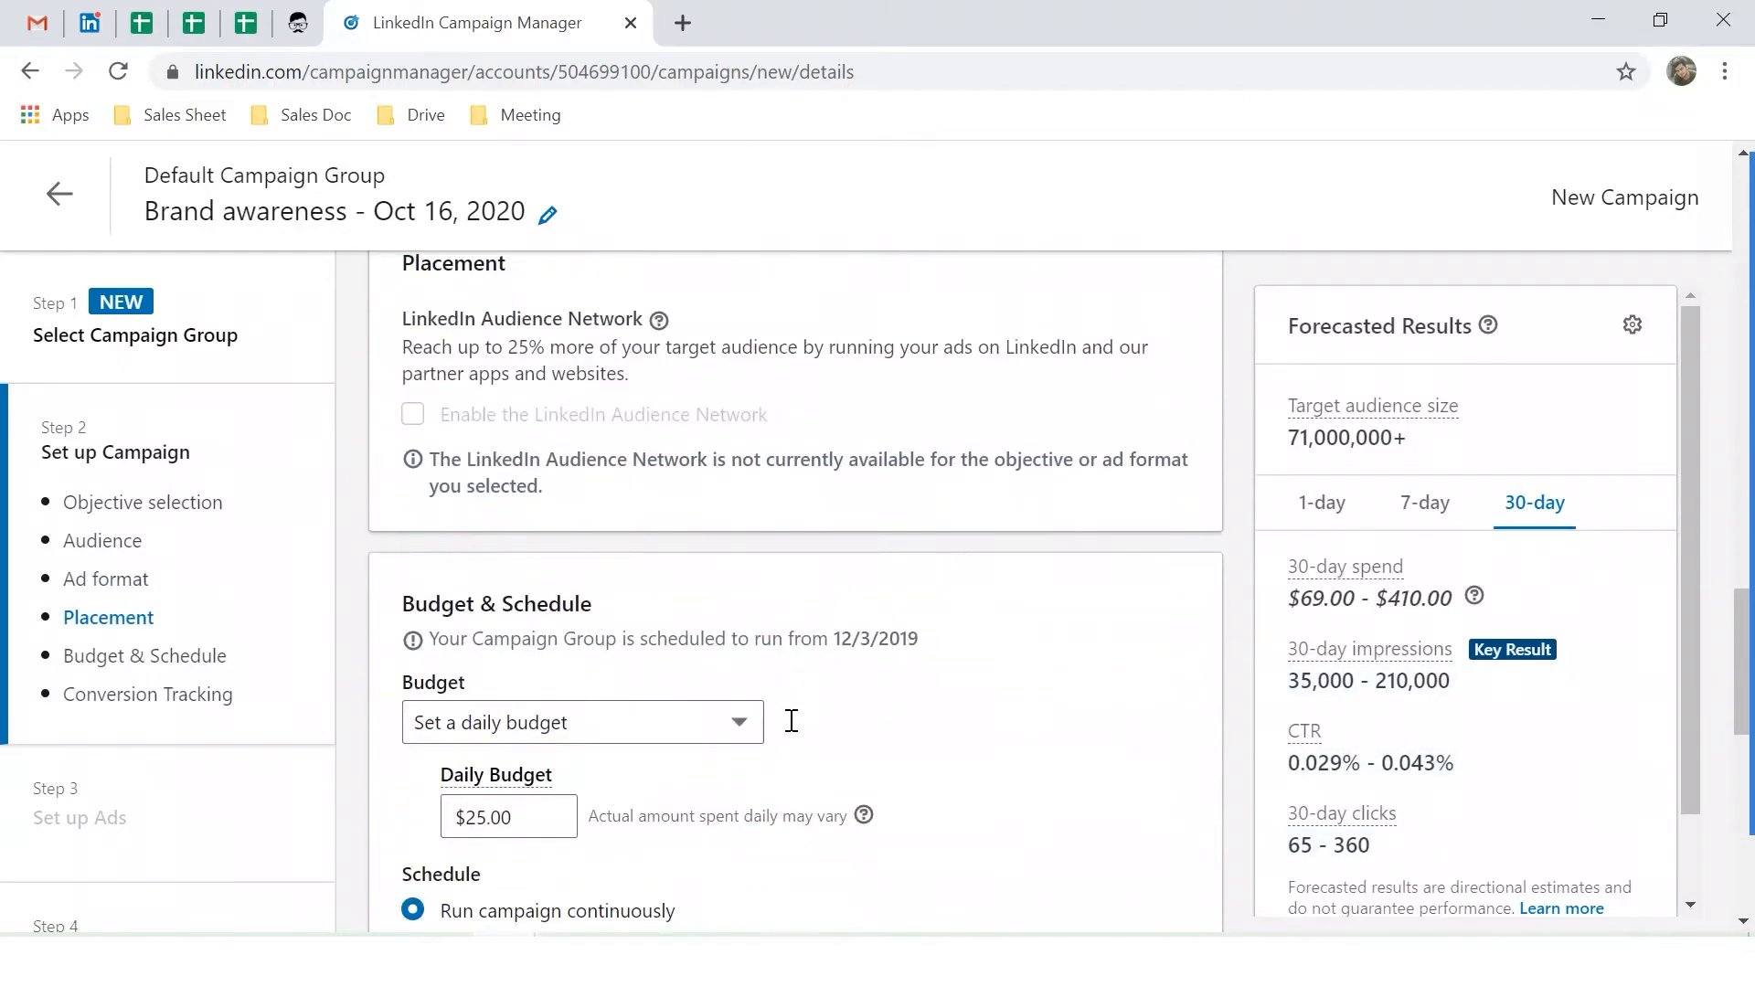
Step: Switch the campaign to both a daily and lifetime budget and set the daily budget to $10
scroll(792, 721, "down", 3)
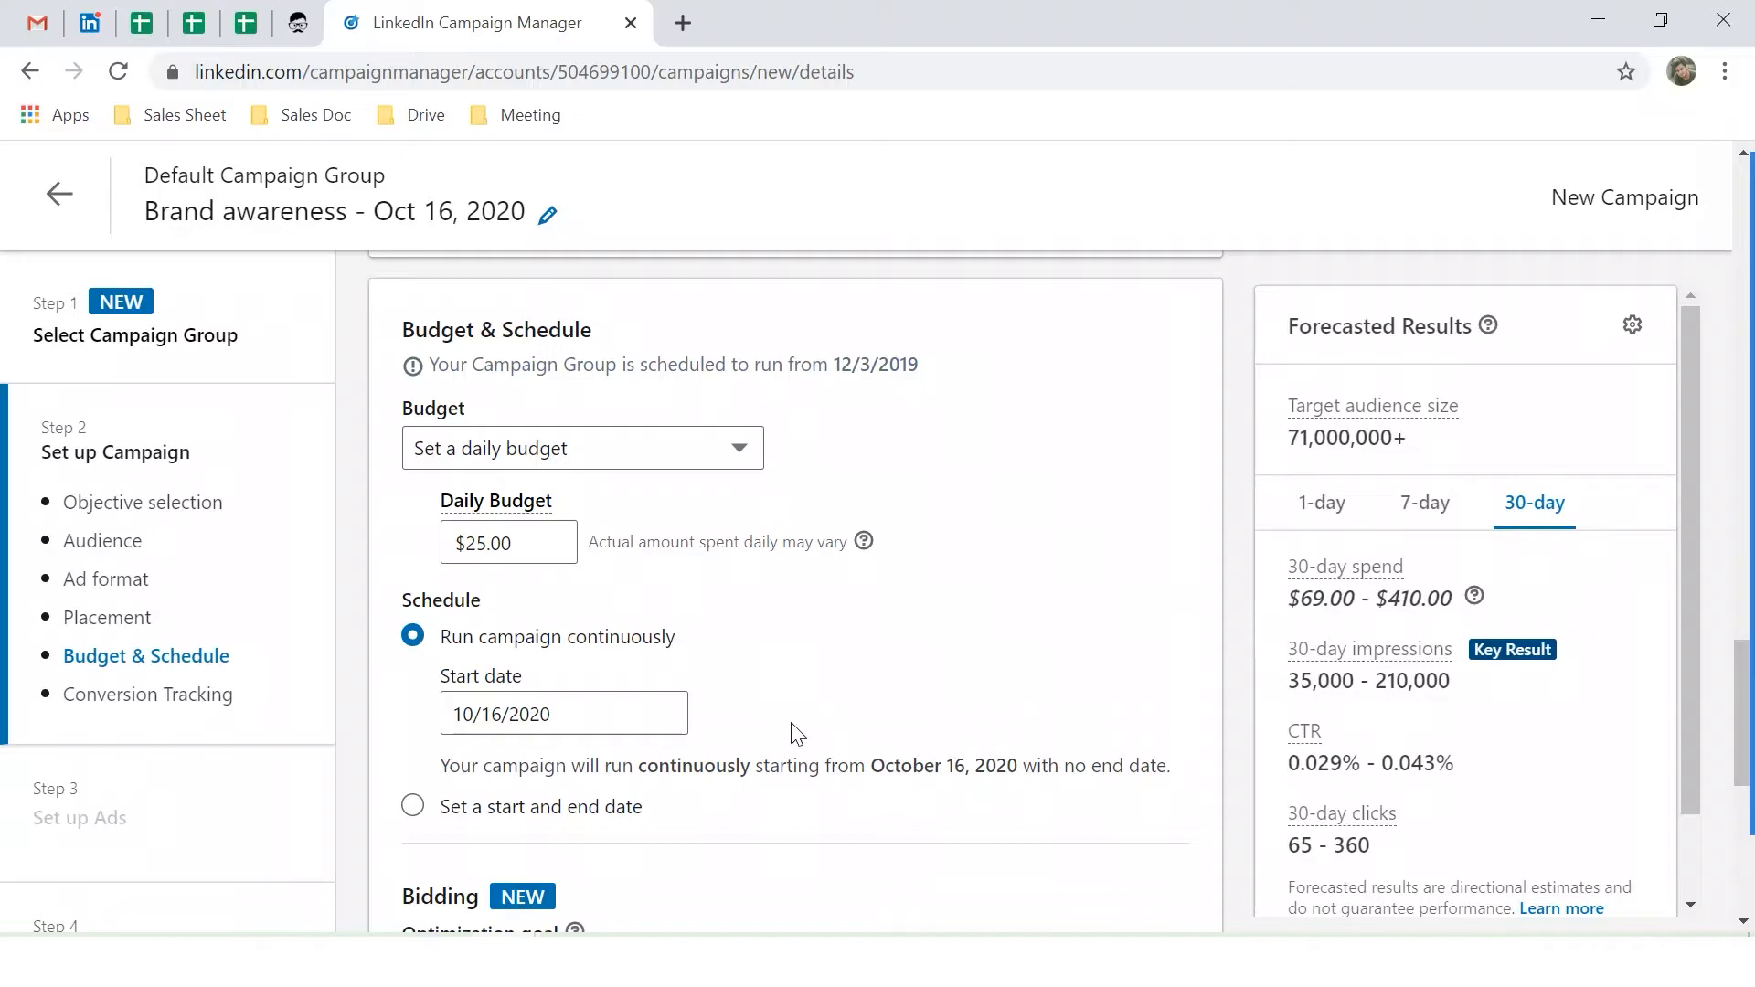
left_click(646, 444)
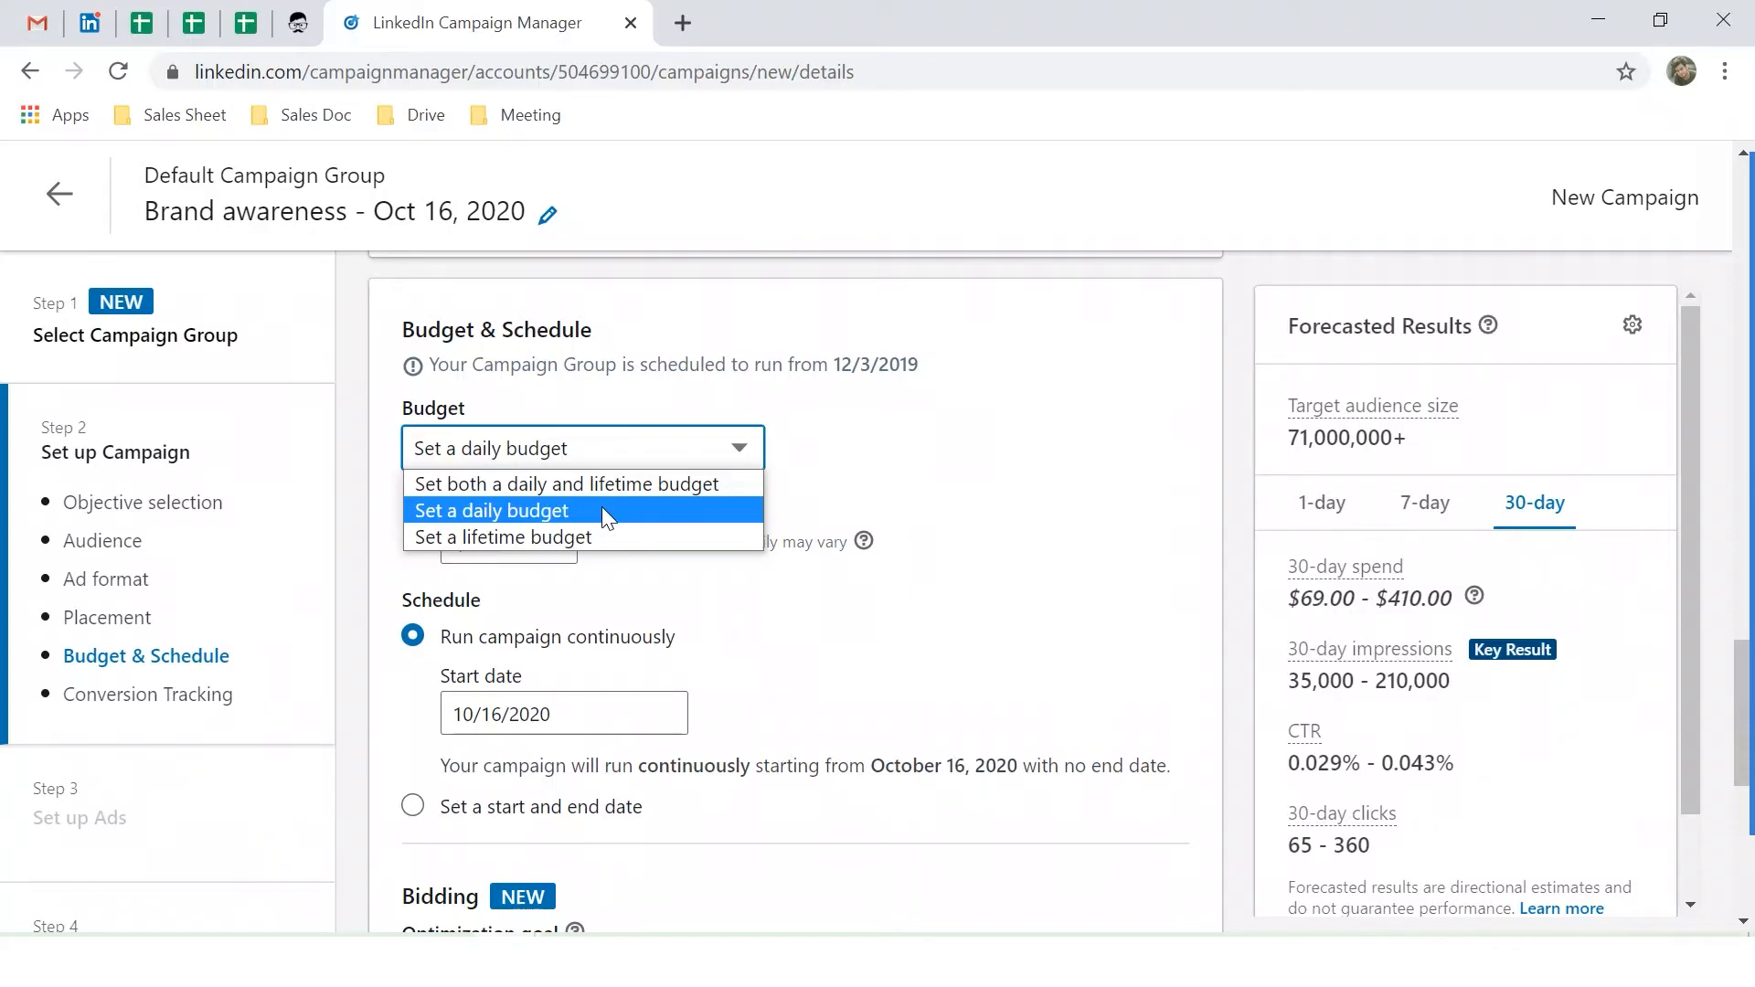
left_click(634, 485)
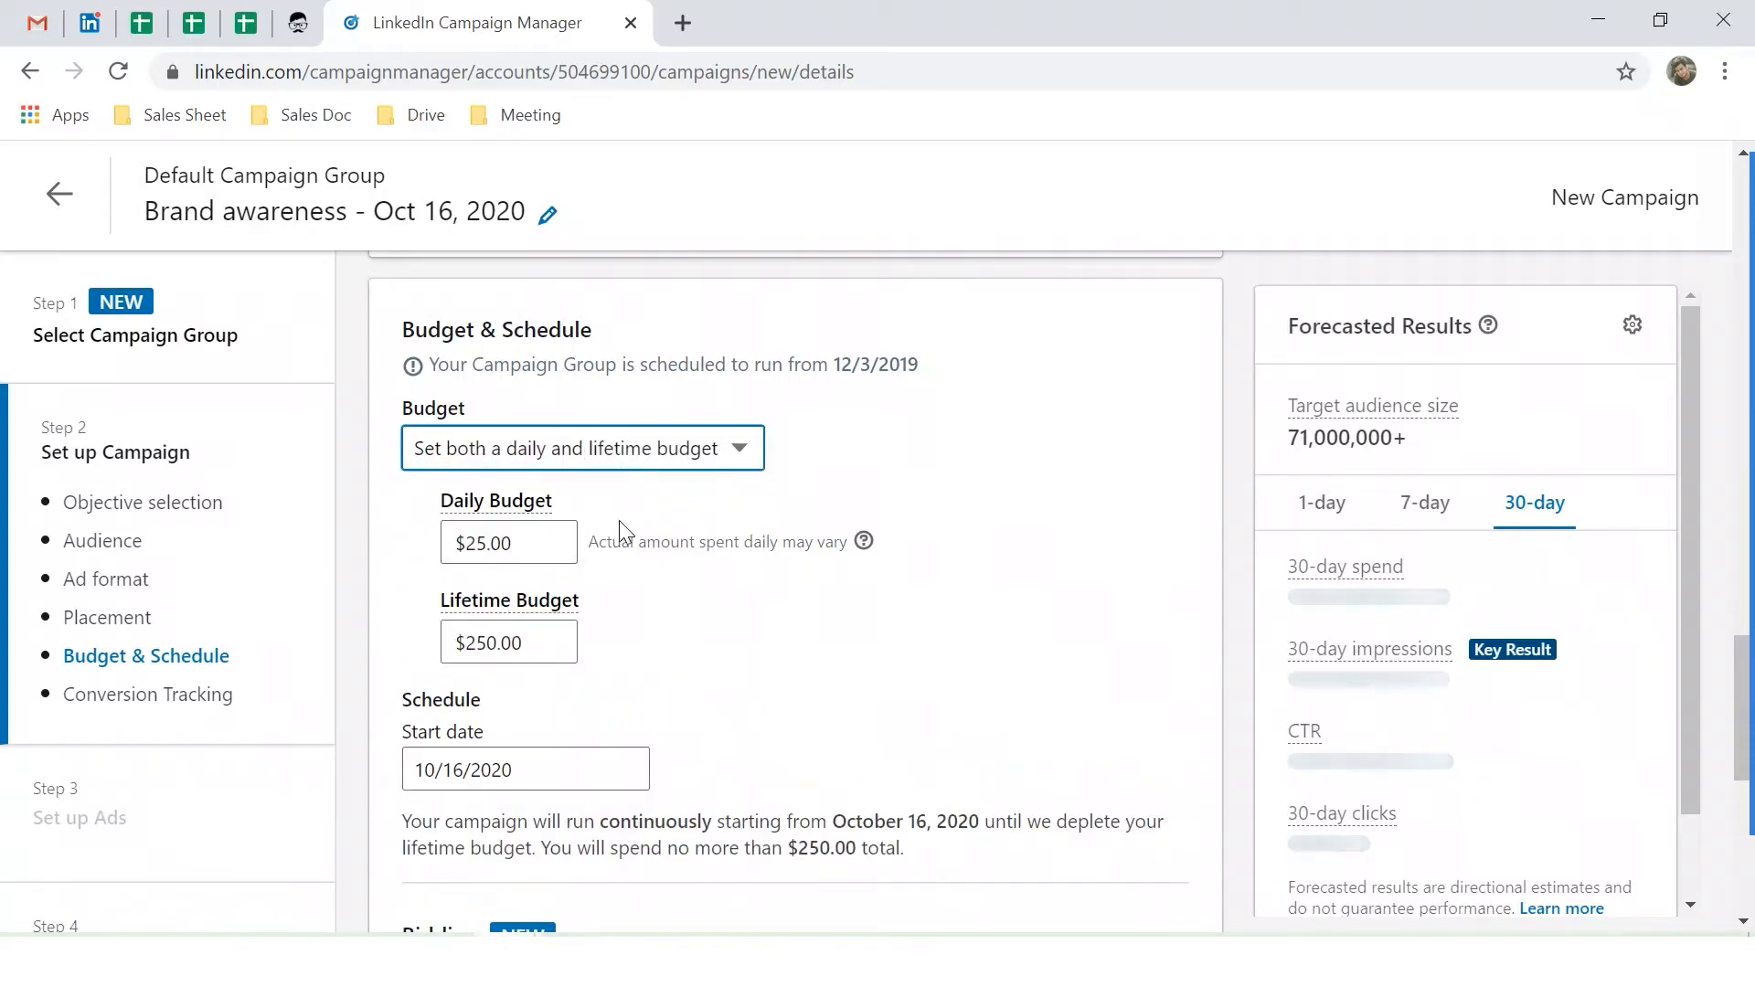
left_click(534, 543)
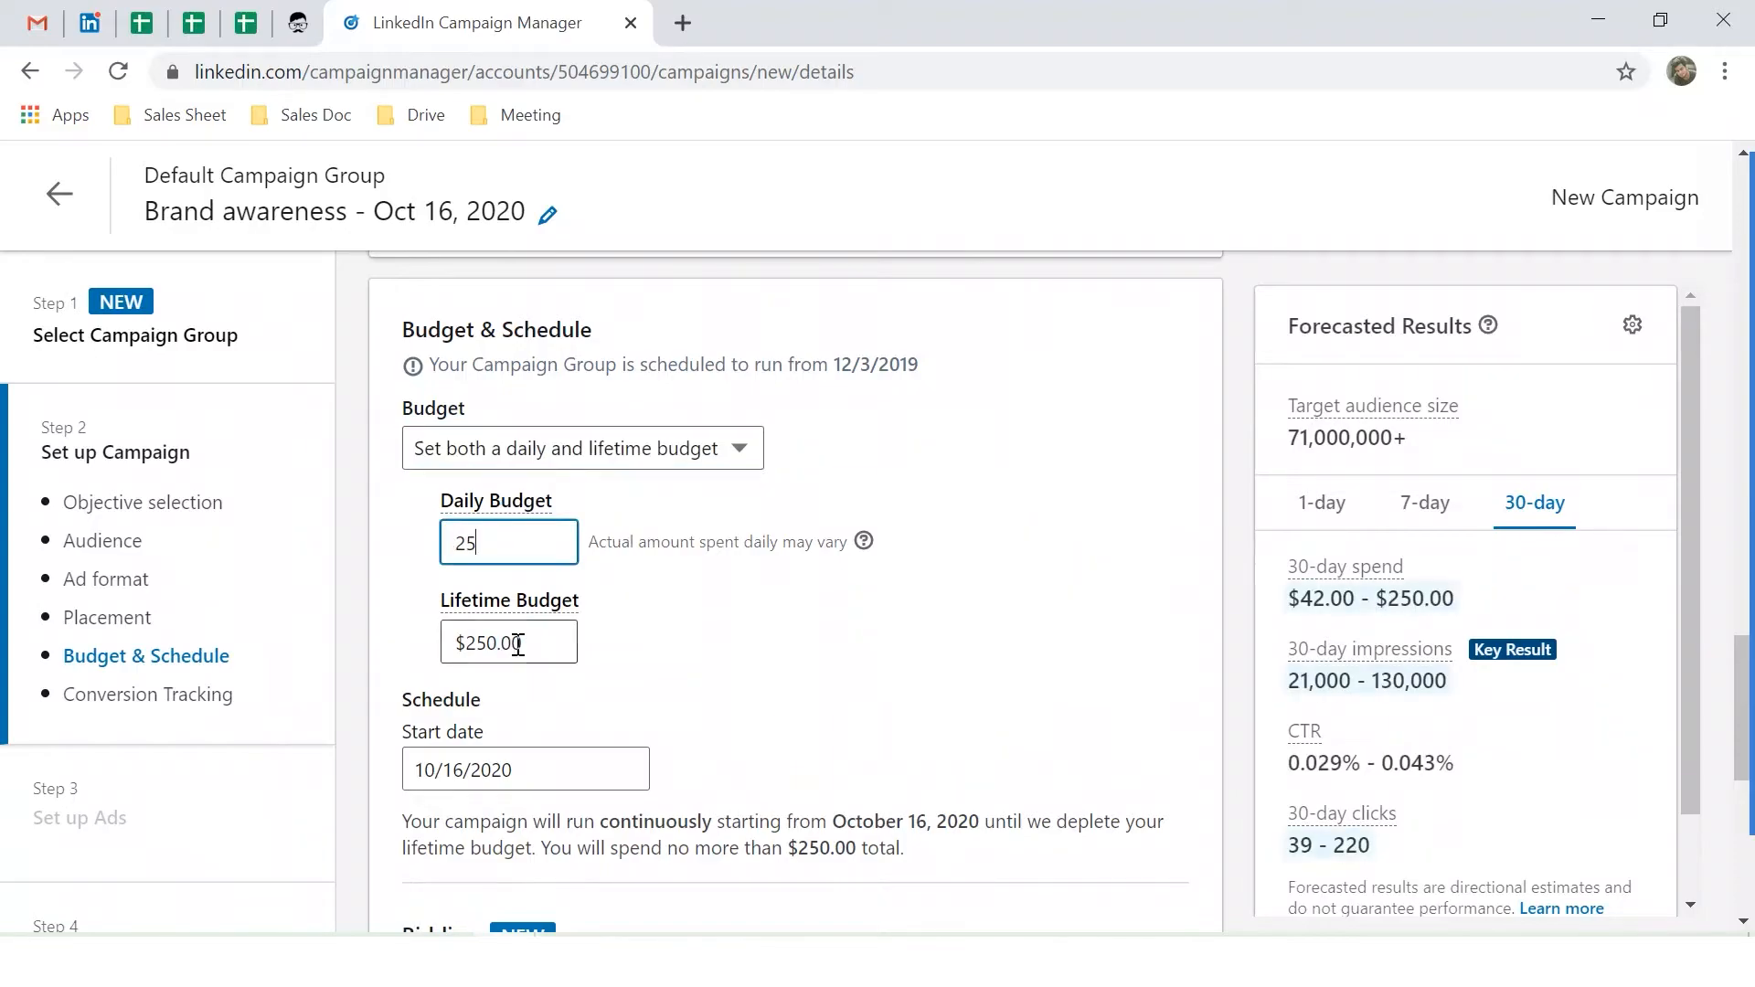
left_click(503, 640)
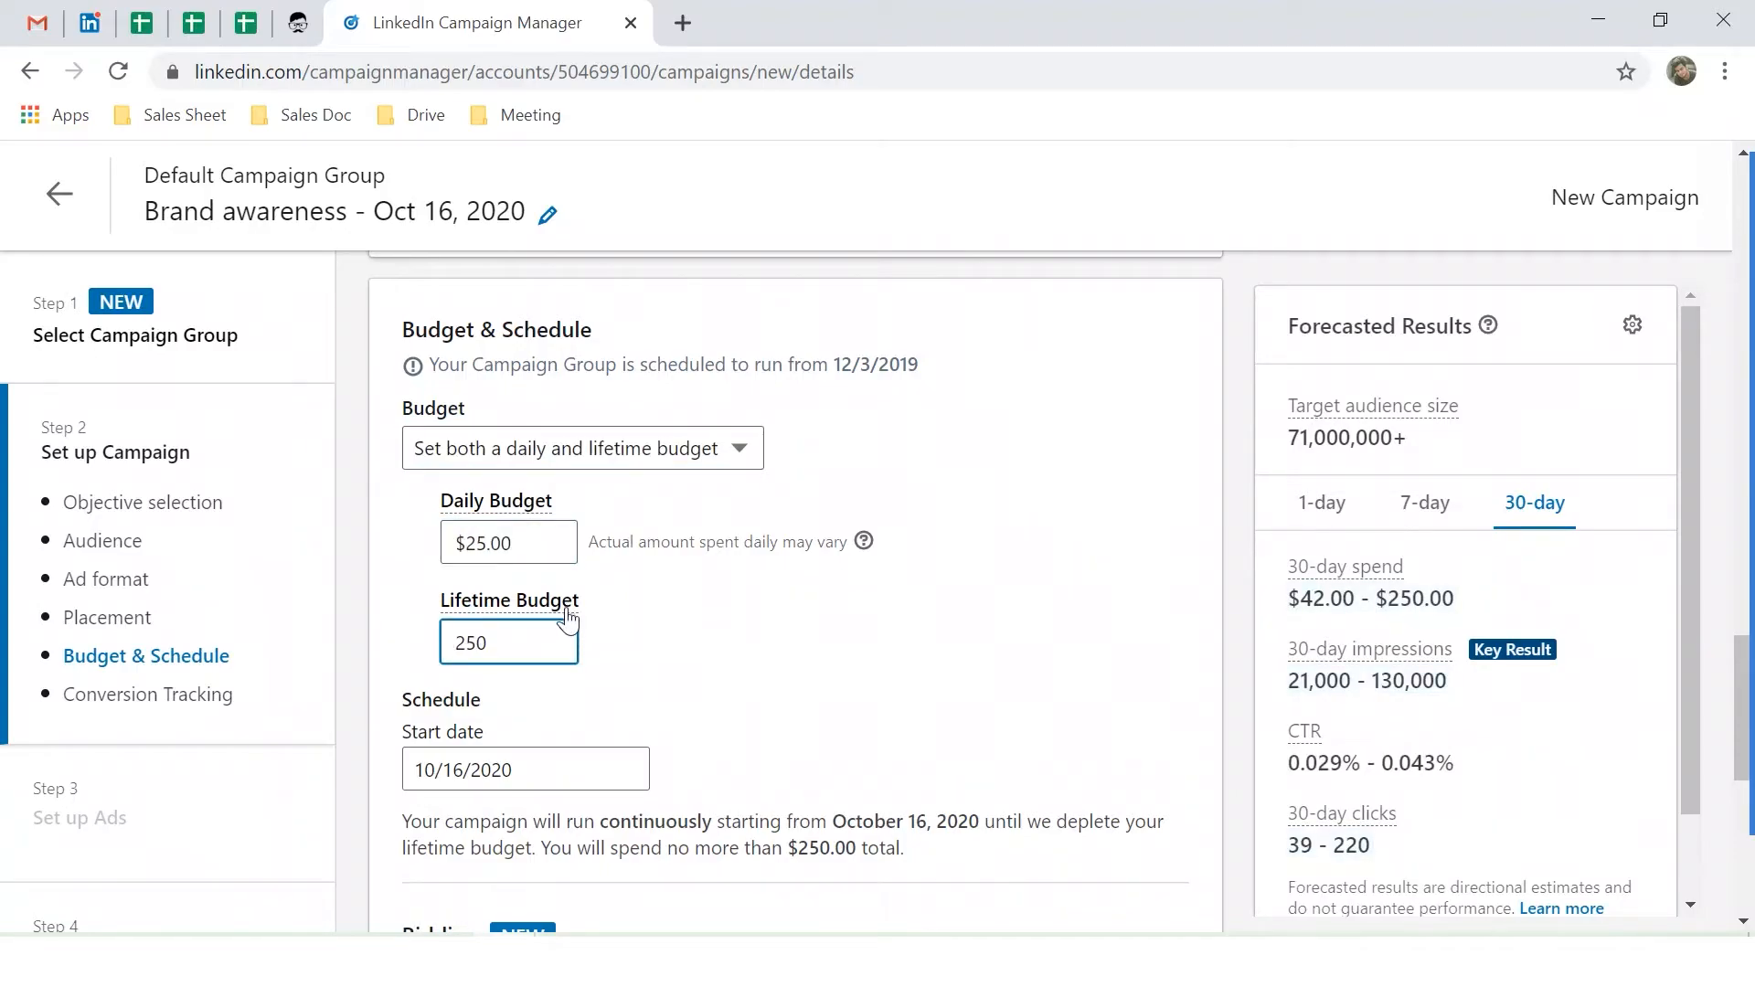
left_click(632, 638)
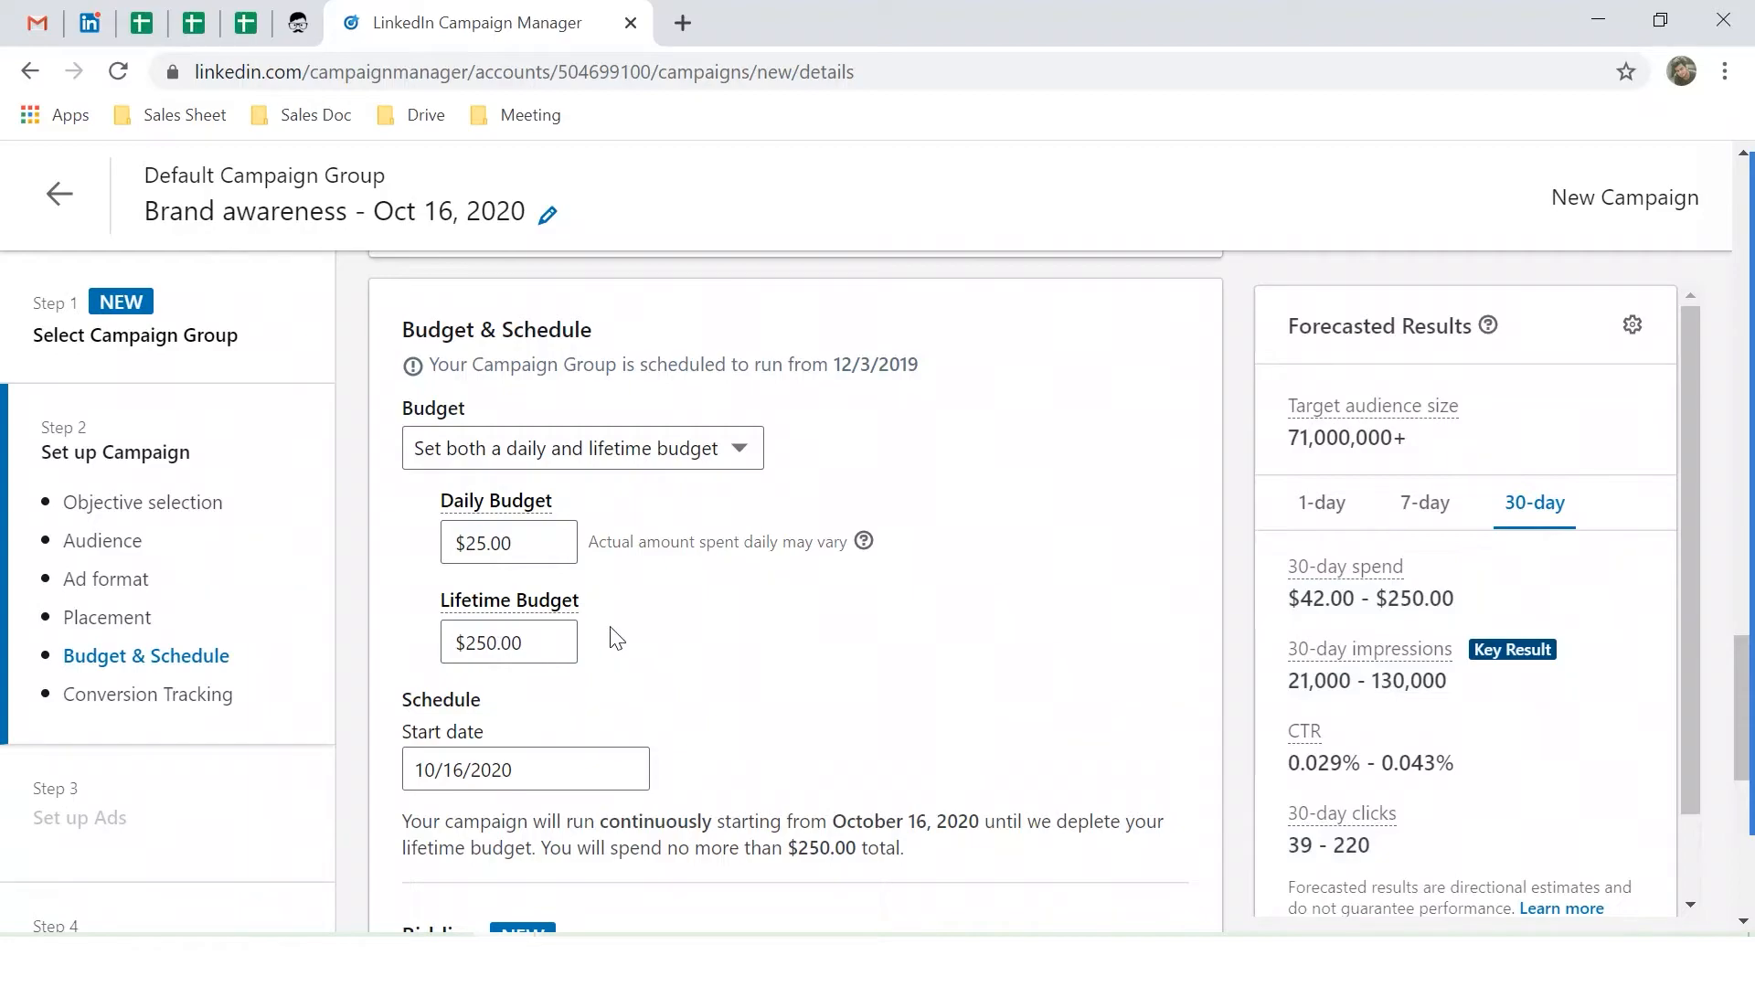
left_click(484, 548)
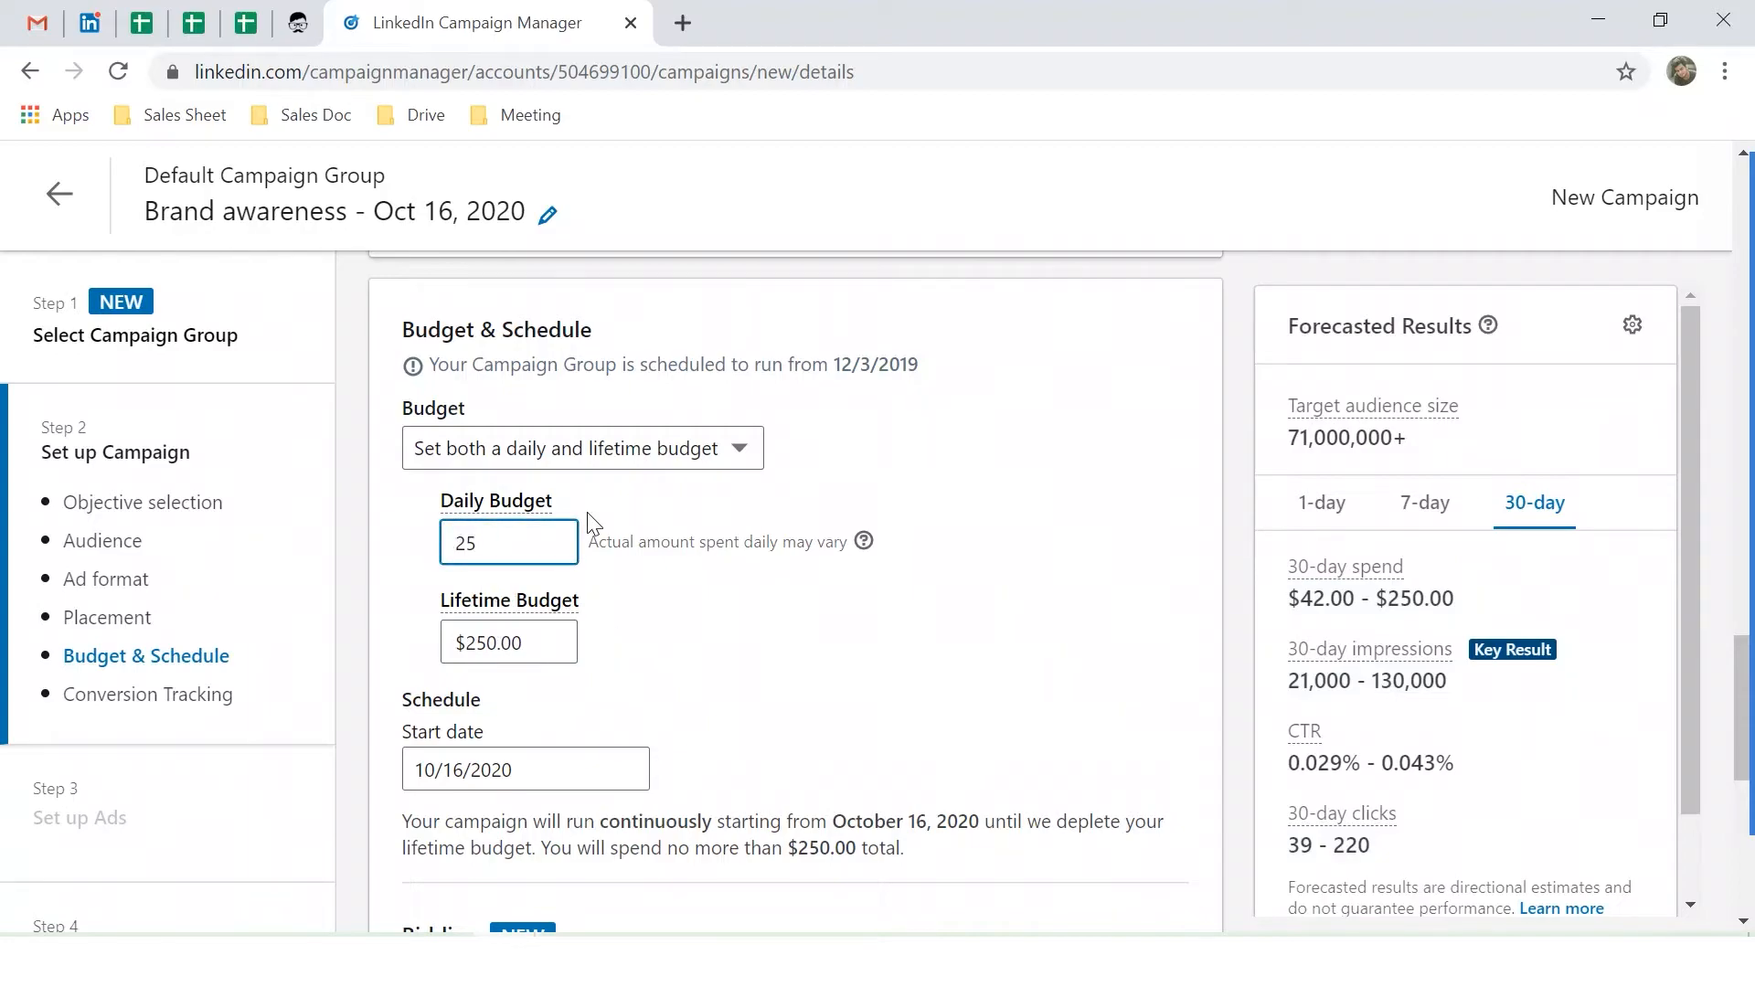
key("BackSpace")
key("BackSpace")
type("10")
left_click(925, 693)
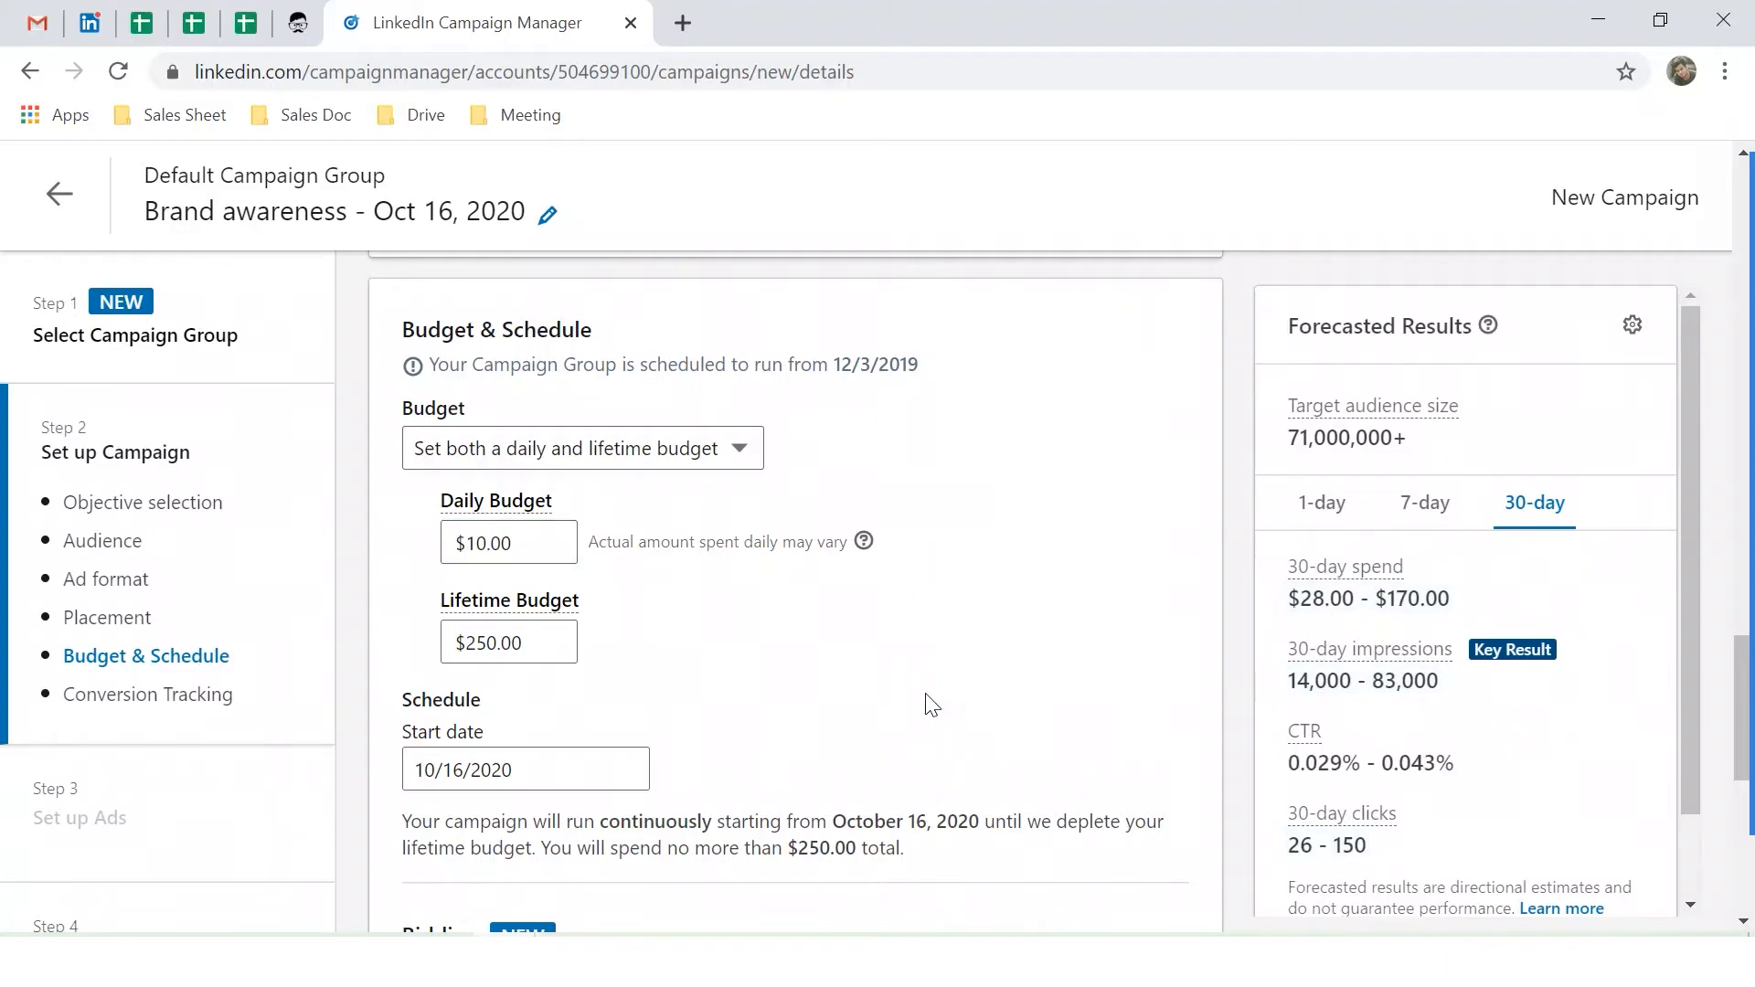
Step: Switch the campaign to a daily budget only and set the daily budget to $100
left_click(441, 462)
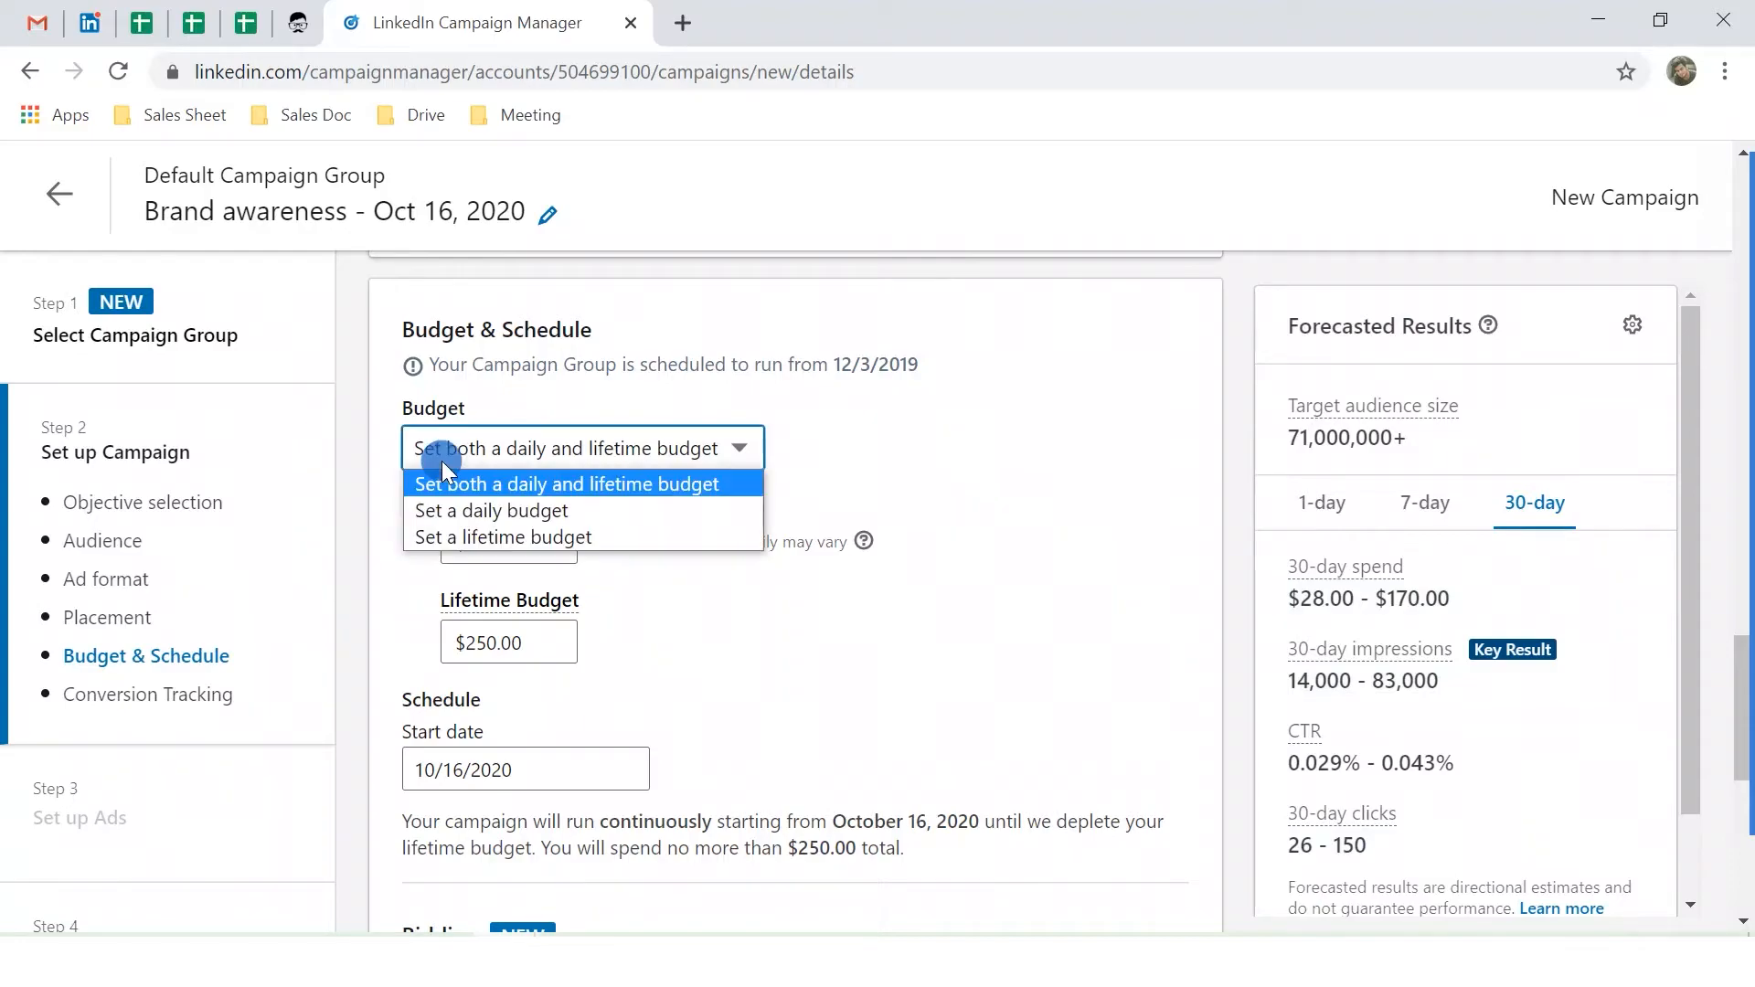
left_click(476, 508)
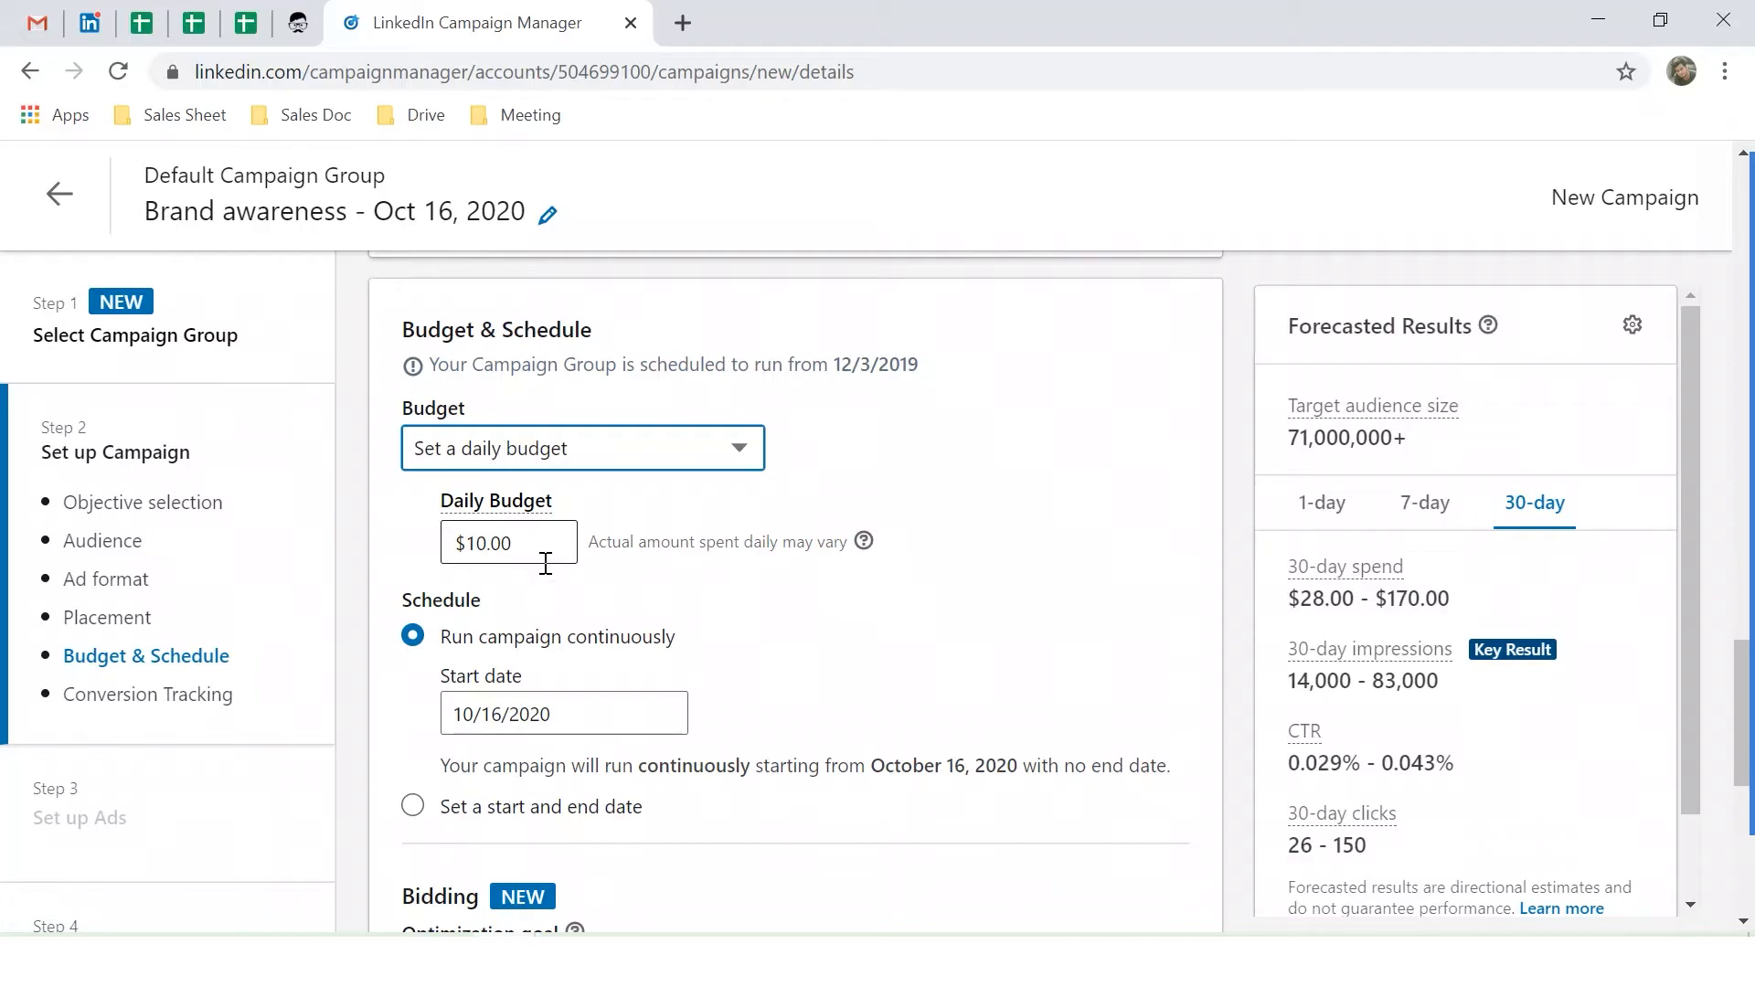
left_click(546, 563)
key("ctrl+a")
type("10")
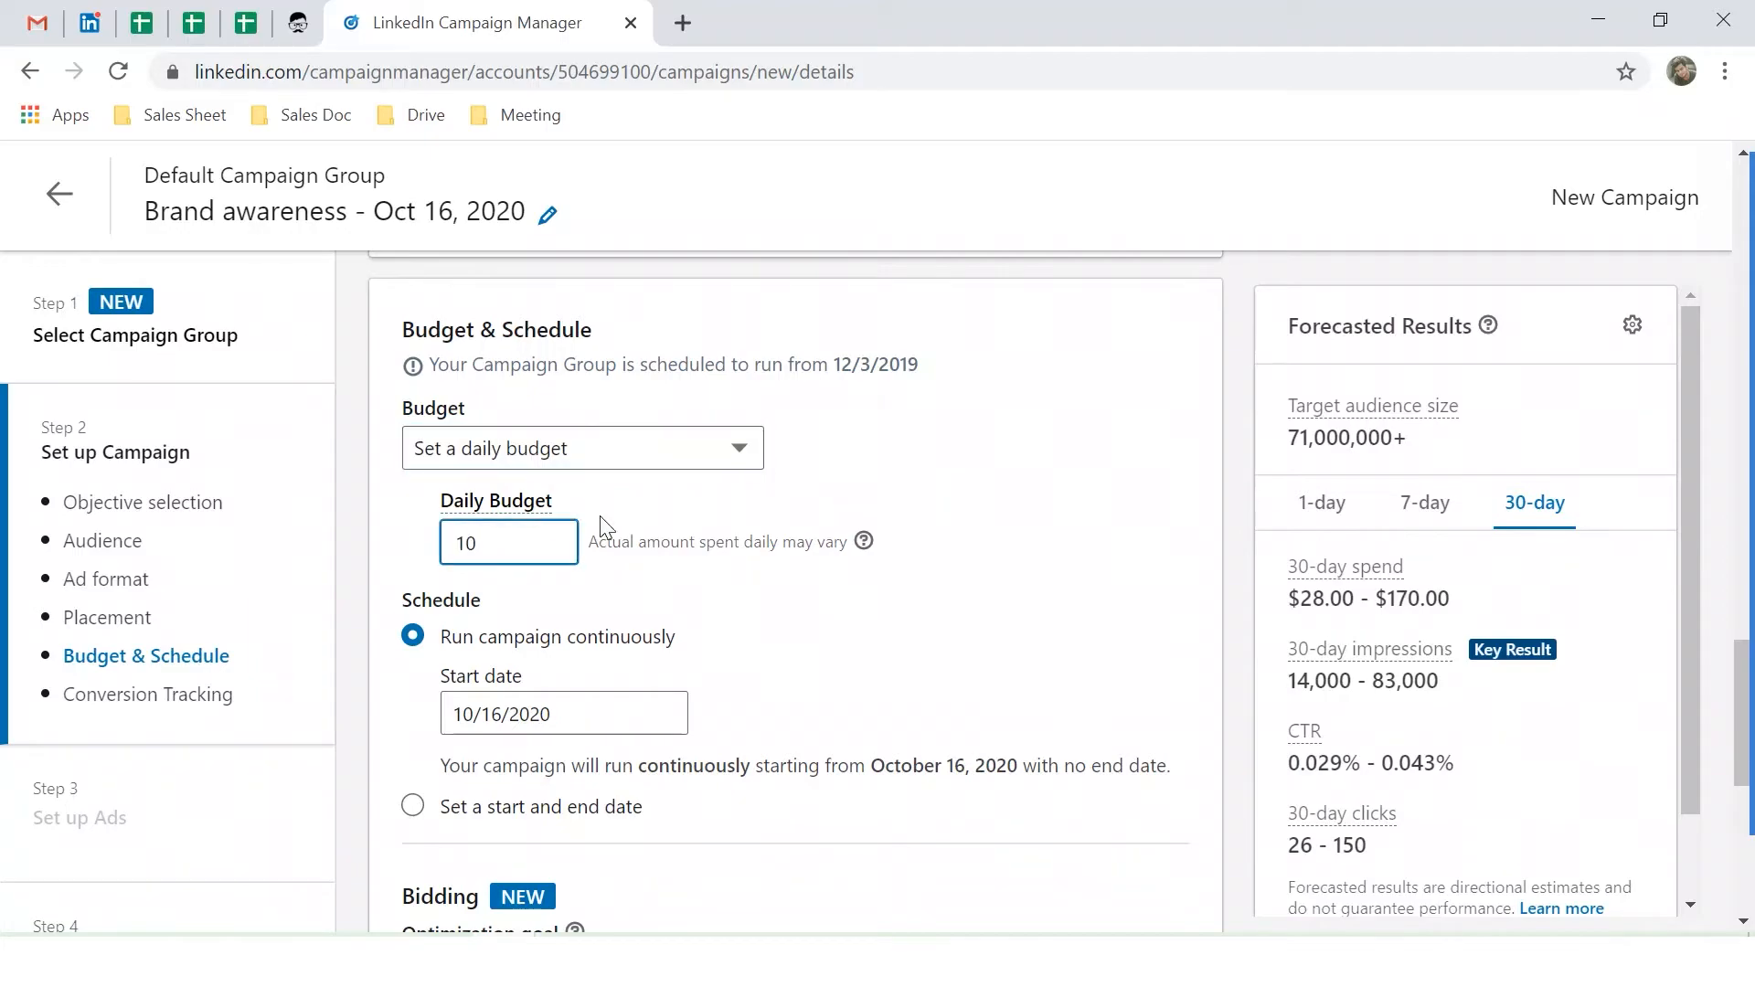
type("0")
left_click(881, 706)
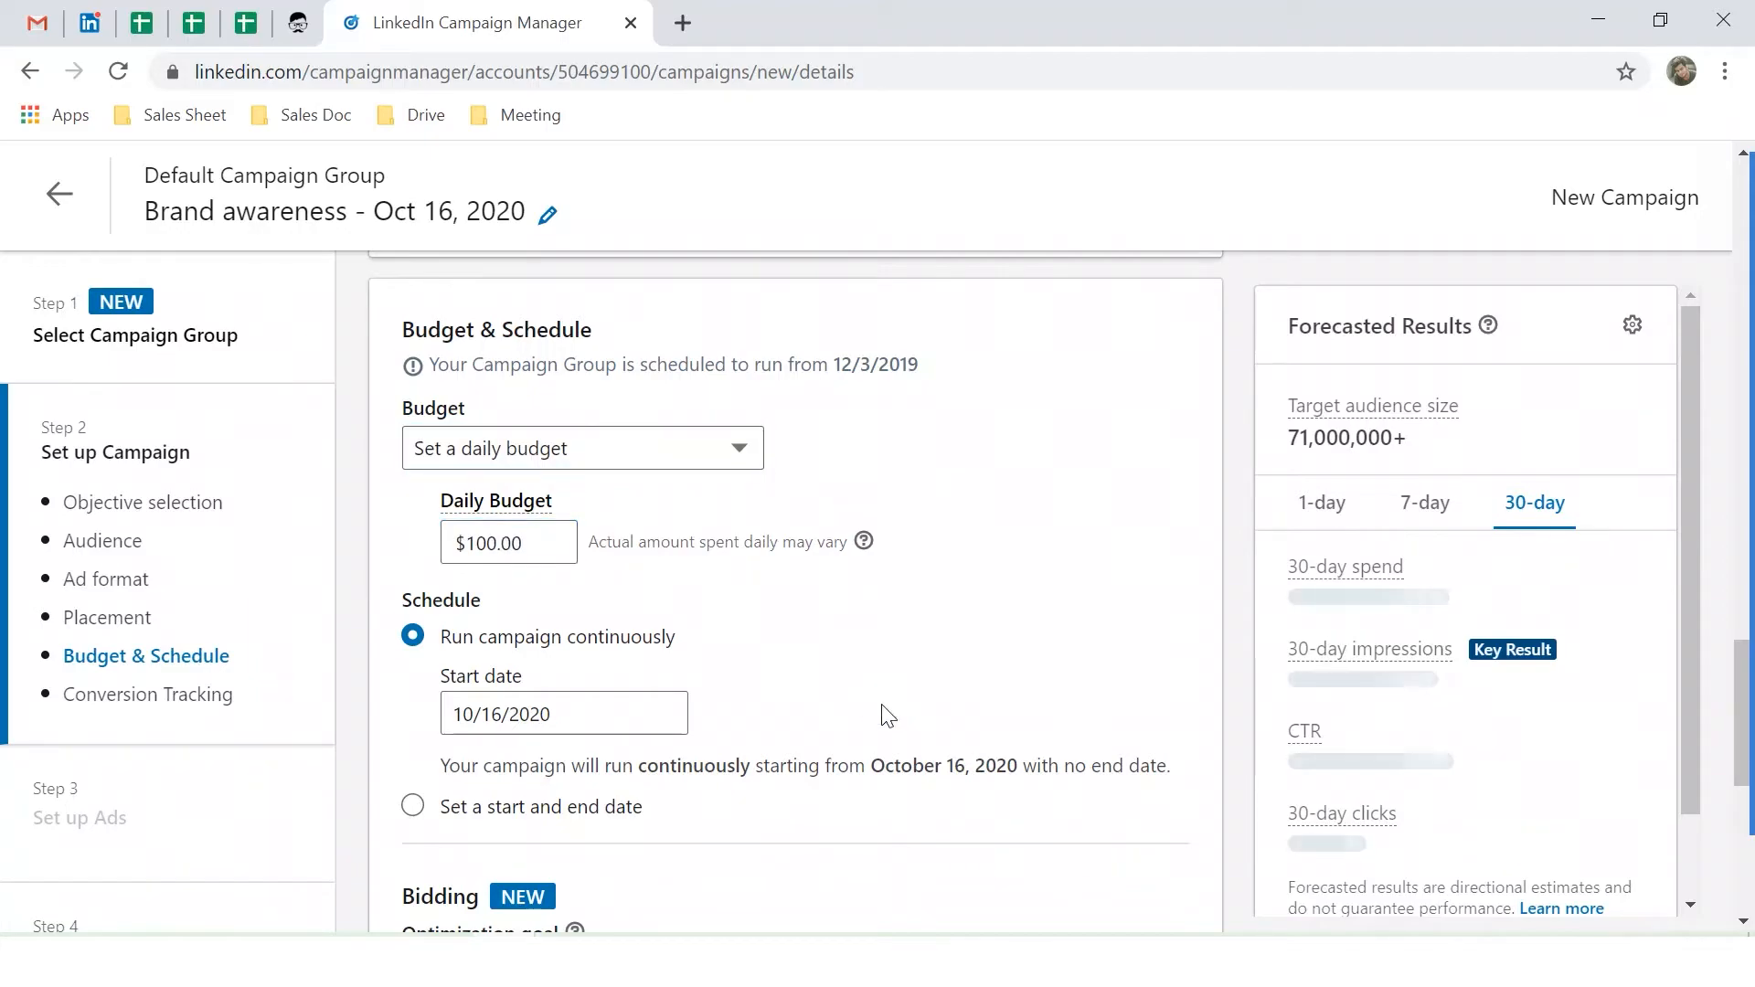
Step: Schedule the campaign with a start date of 10/17/2020 and an end date of 11/16/2020
scroll(759, 713, "down", 1)
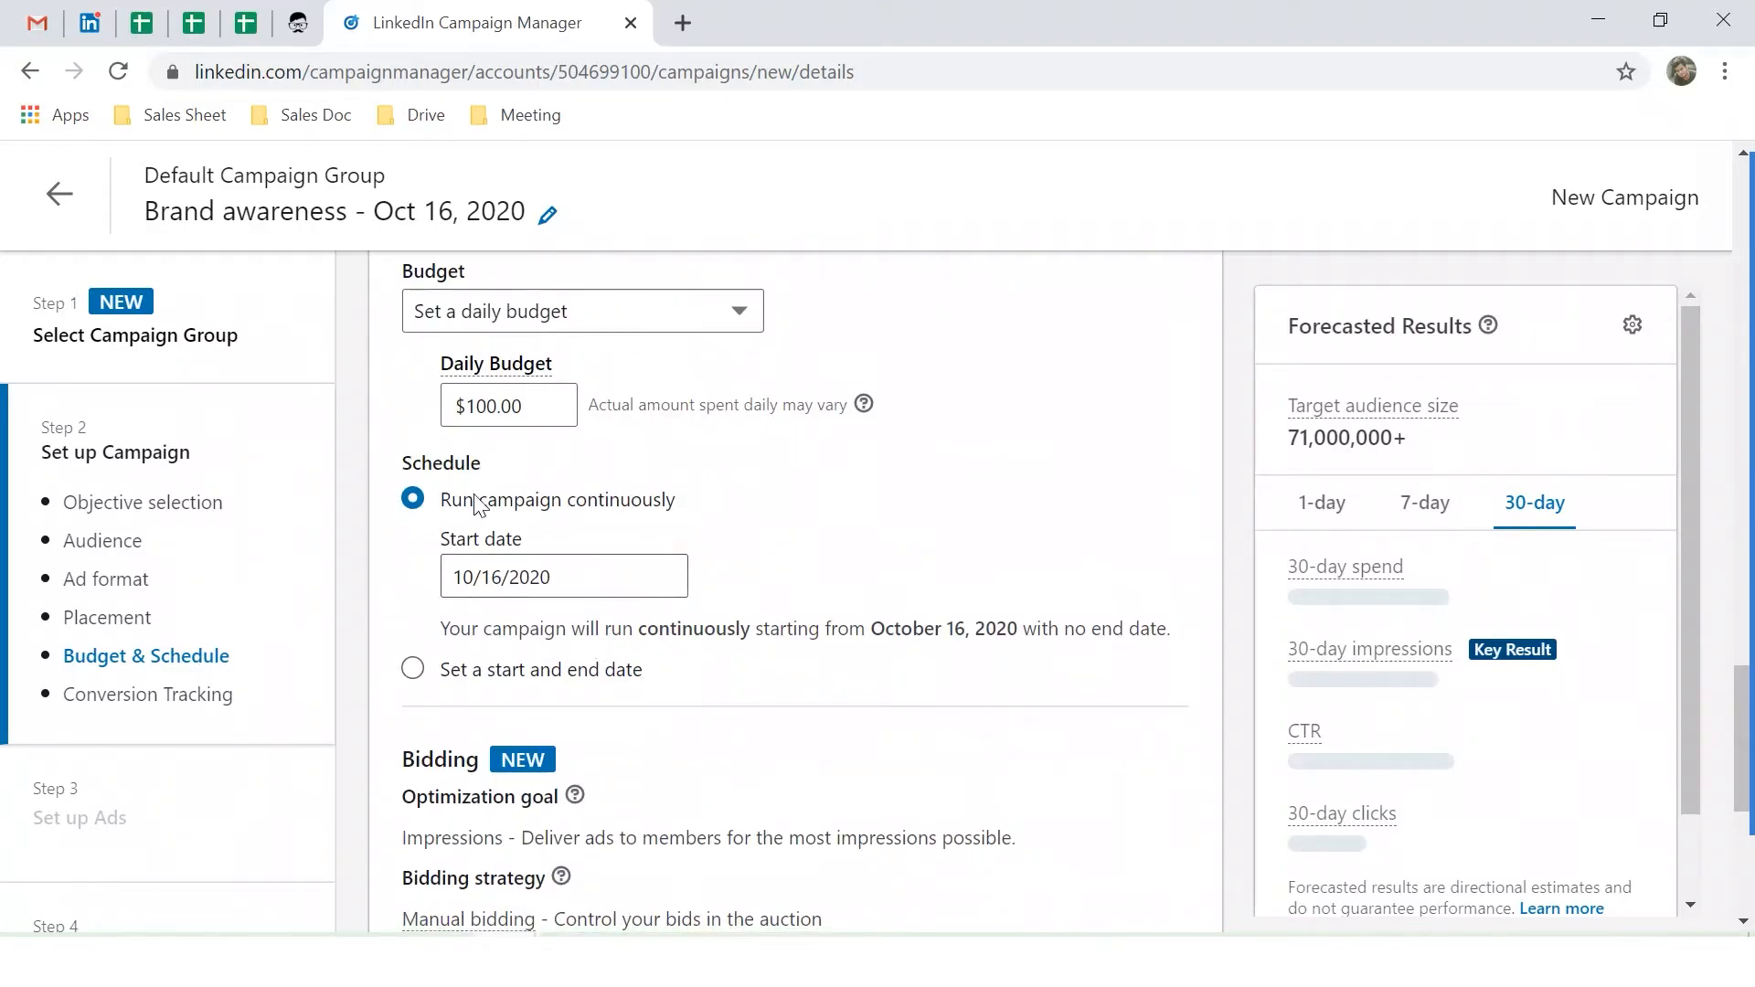
left_click(567, 577)
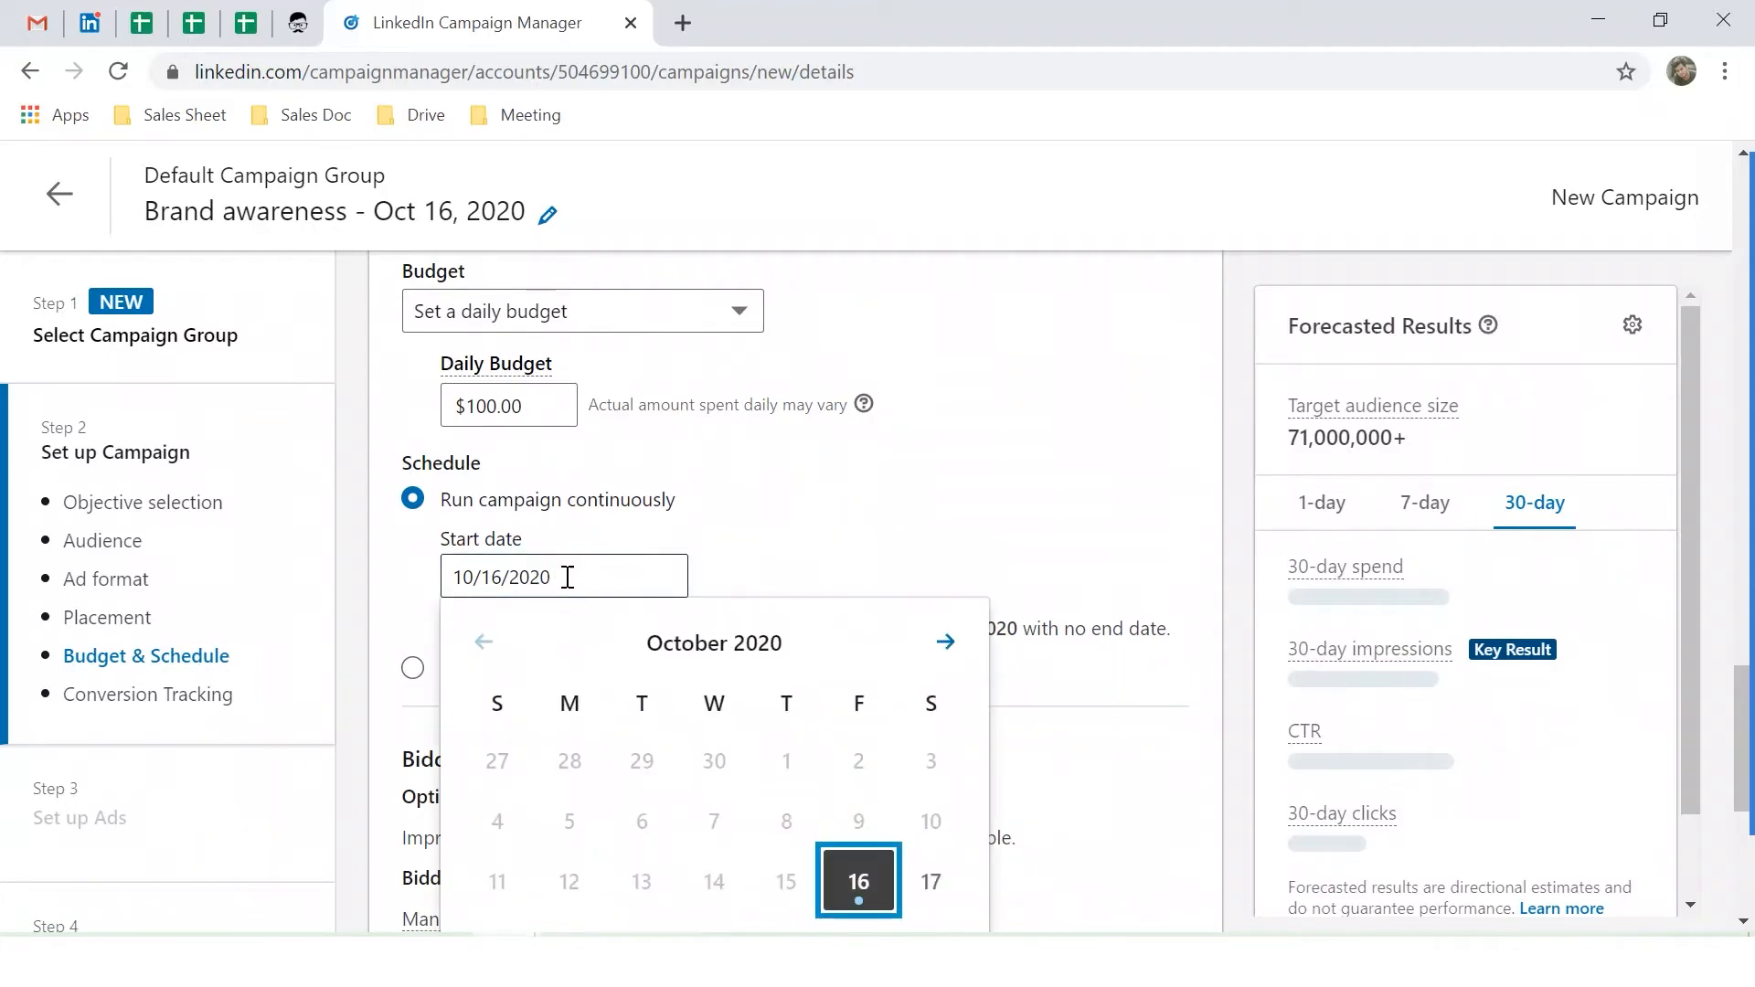
left_click(932, 883)
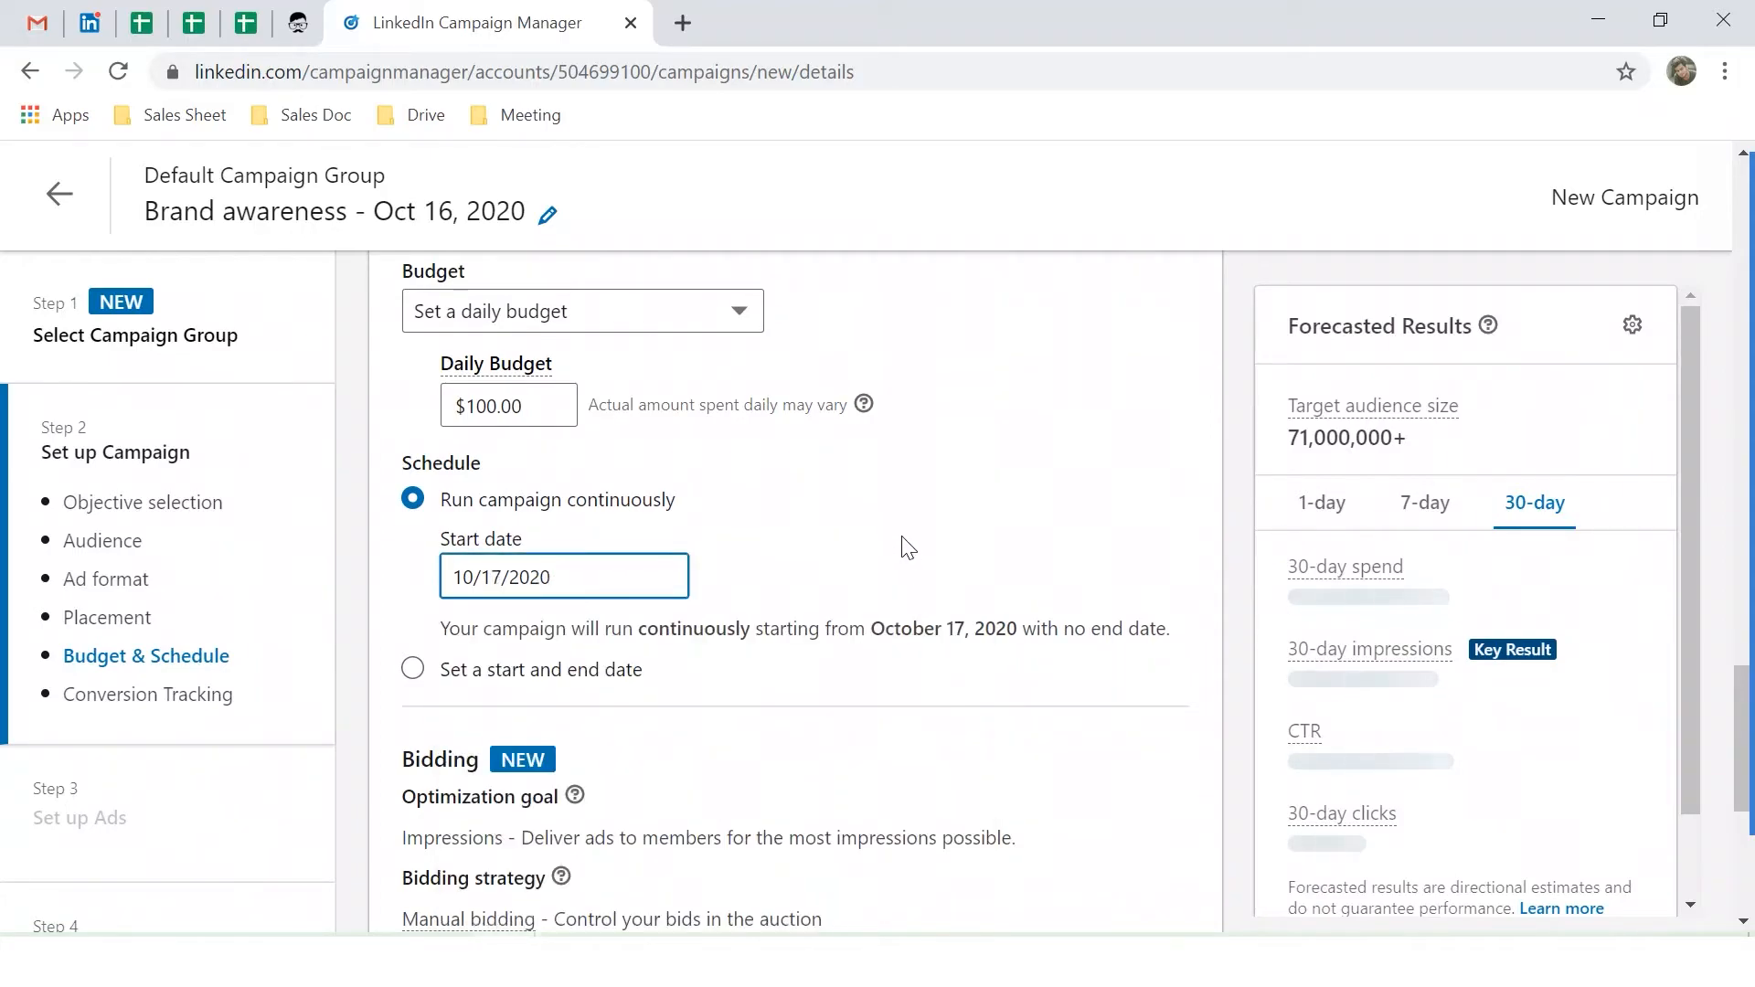
scroll(762, 630, "down", 2)
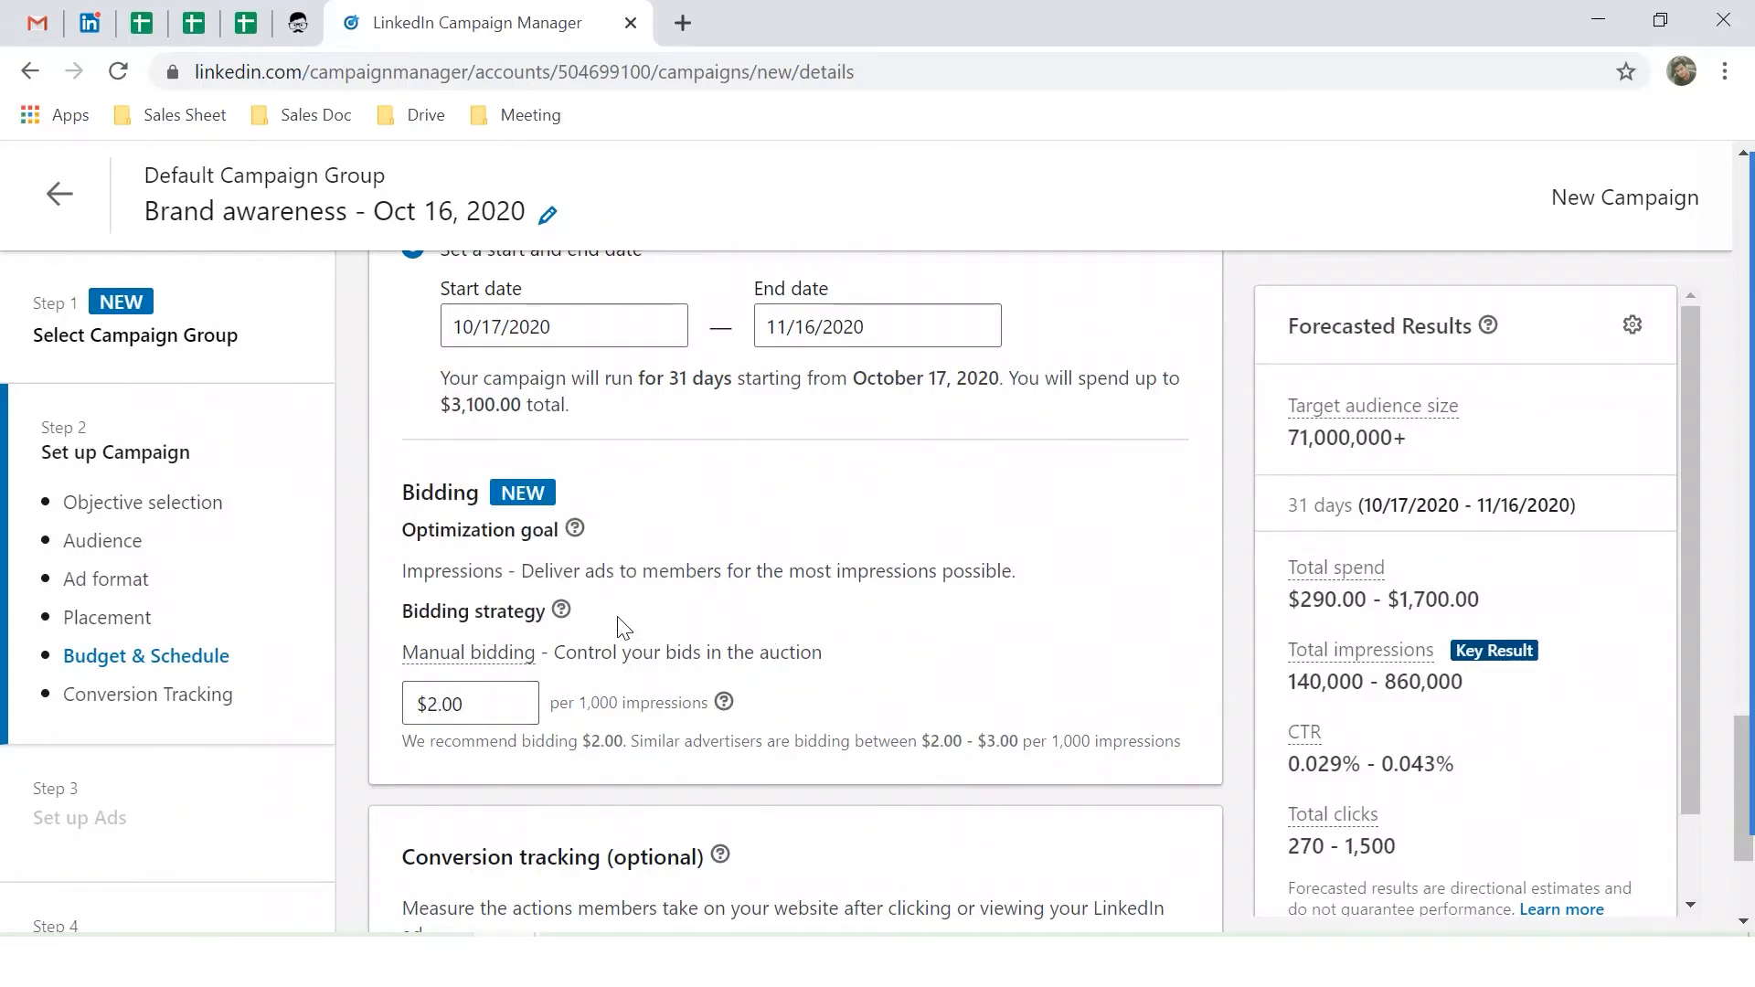
Step: Set the manual bid to $80 per 1,000 impressions
scroll(605, 649, "down", 1)
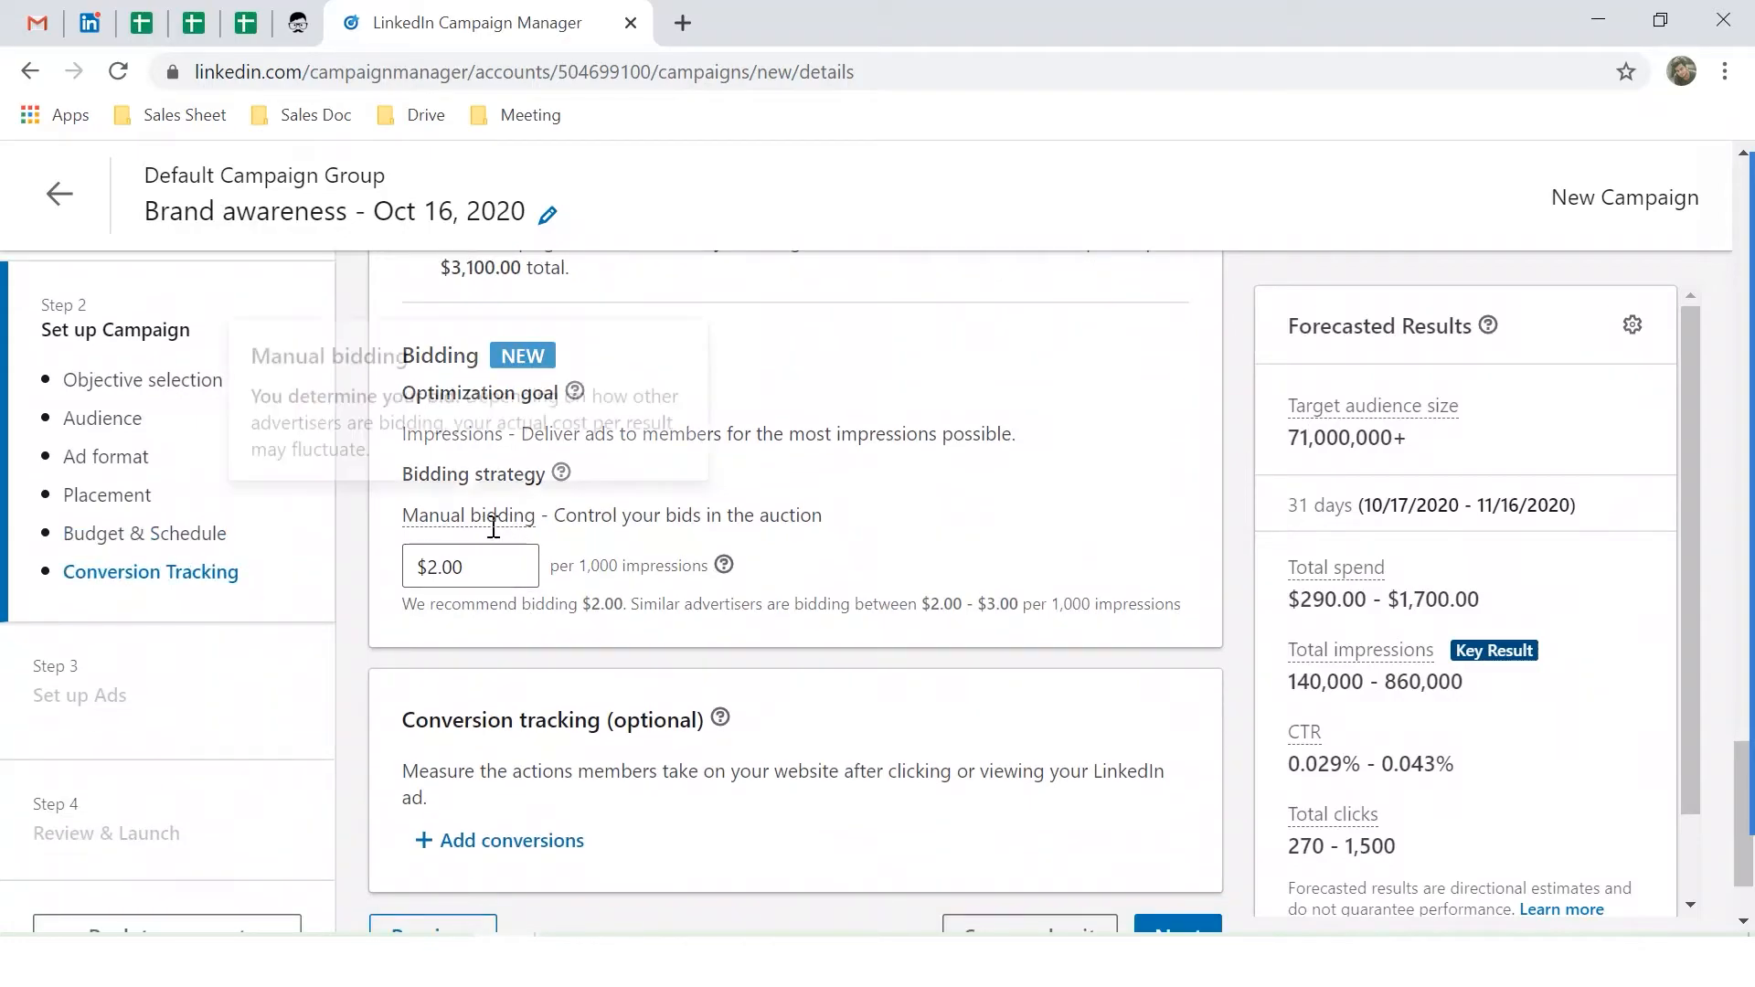
left_click(421, 565)
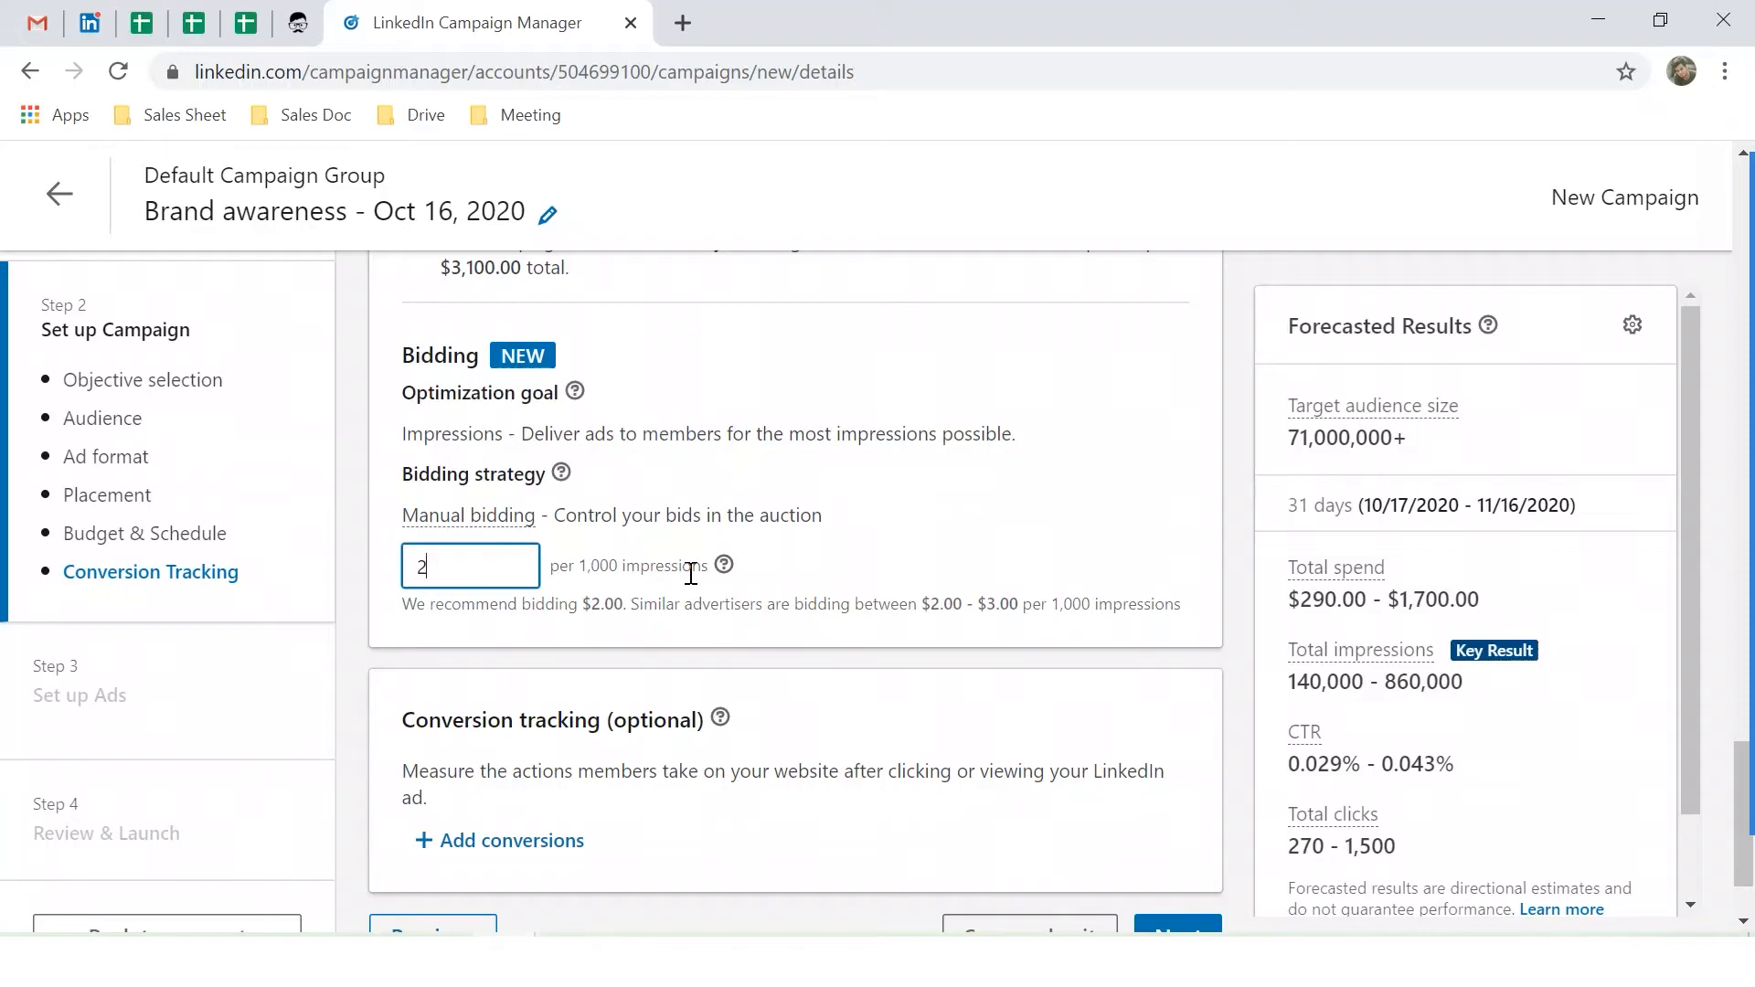
scroll(695, 557, "up", 3)
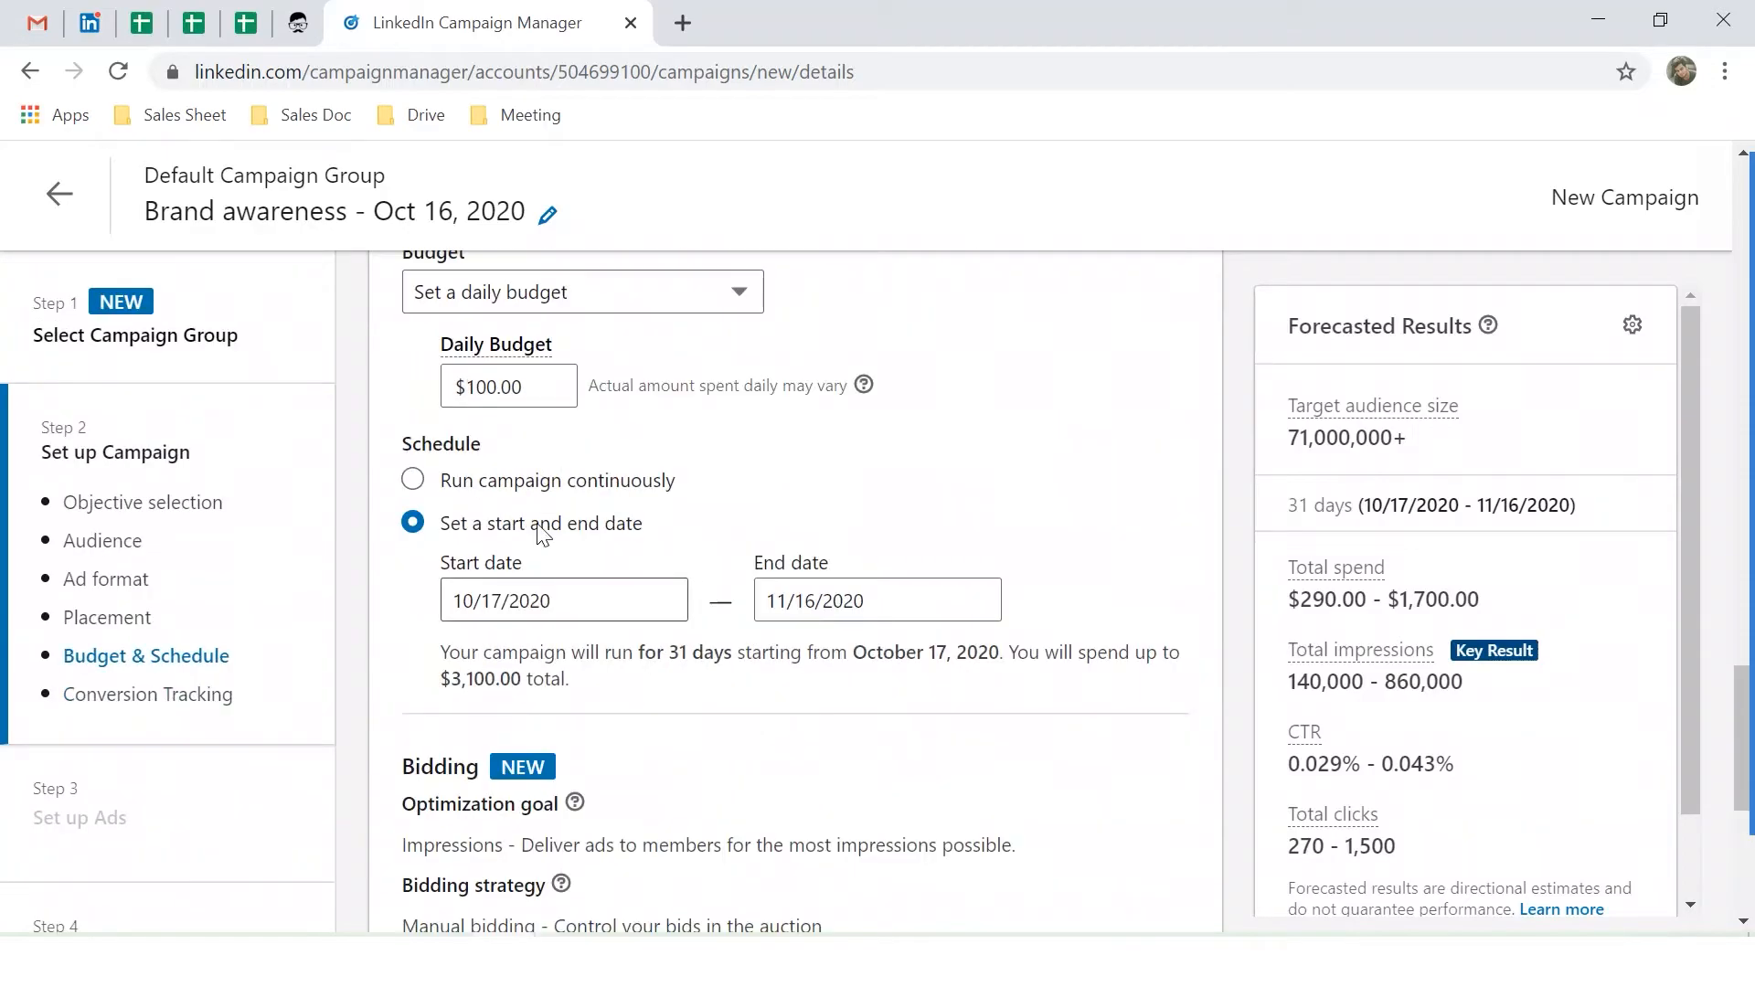
scroll(565, 457, "down", 1)
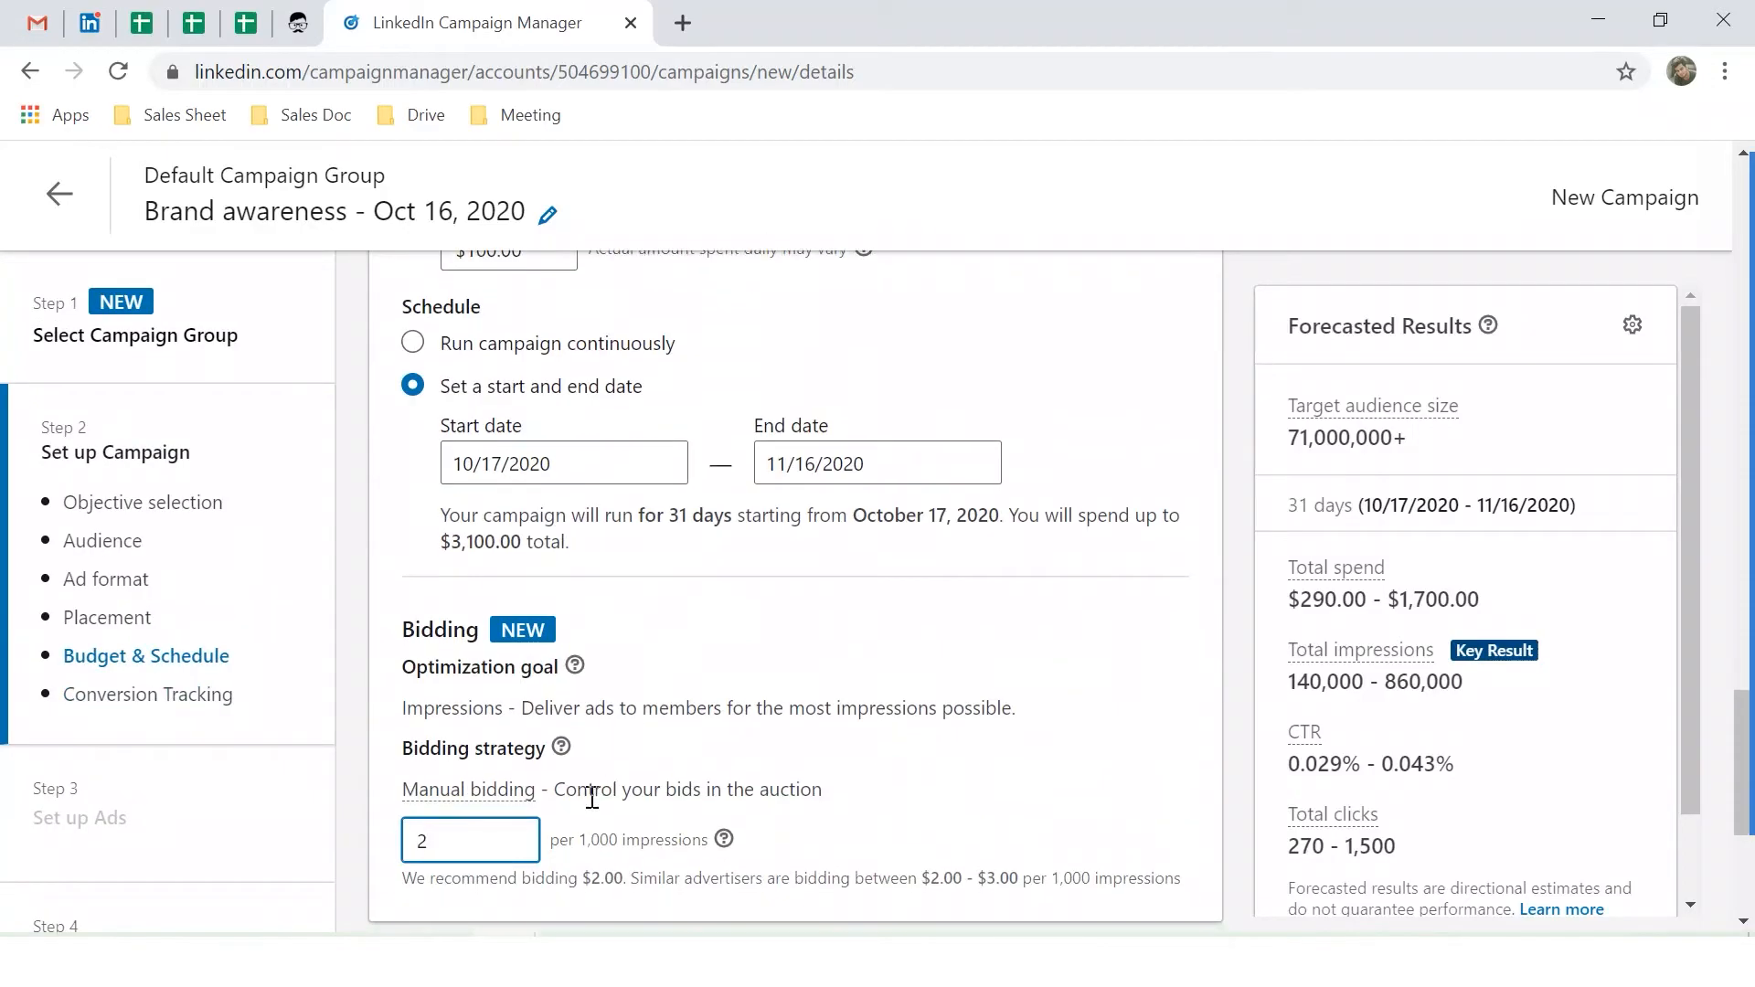
key("BackSpace")
type("80")
left_click(976, 843)
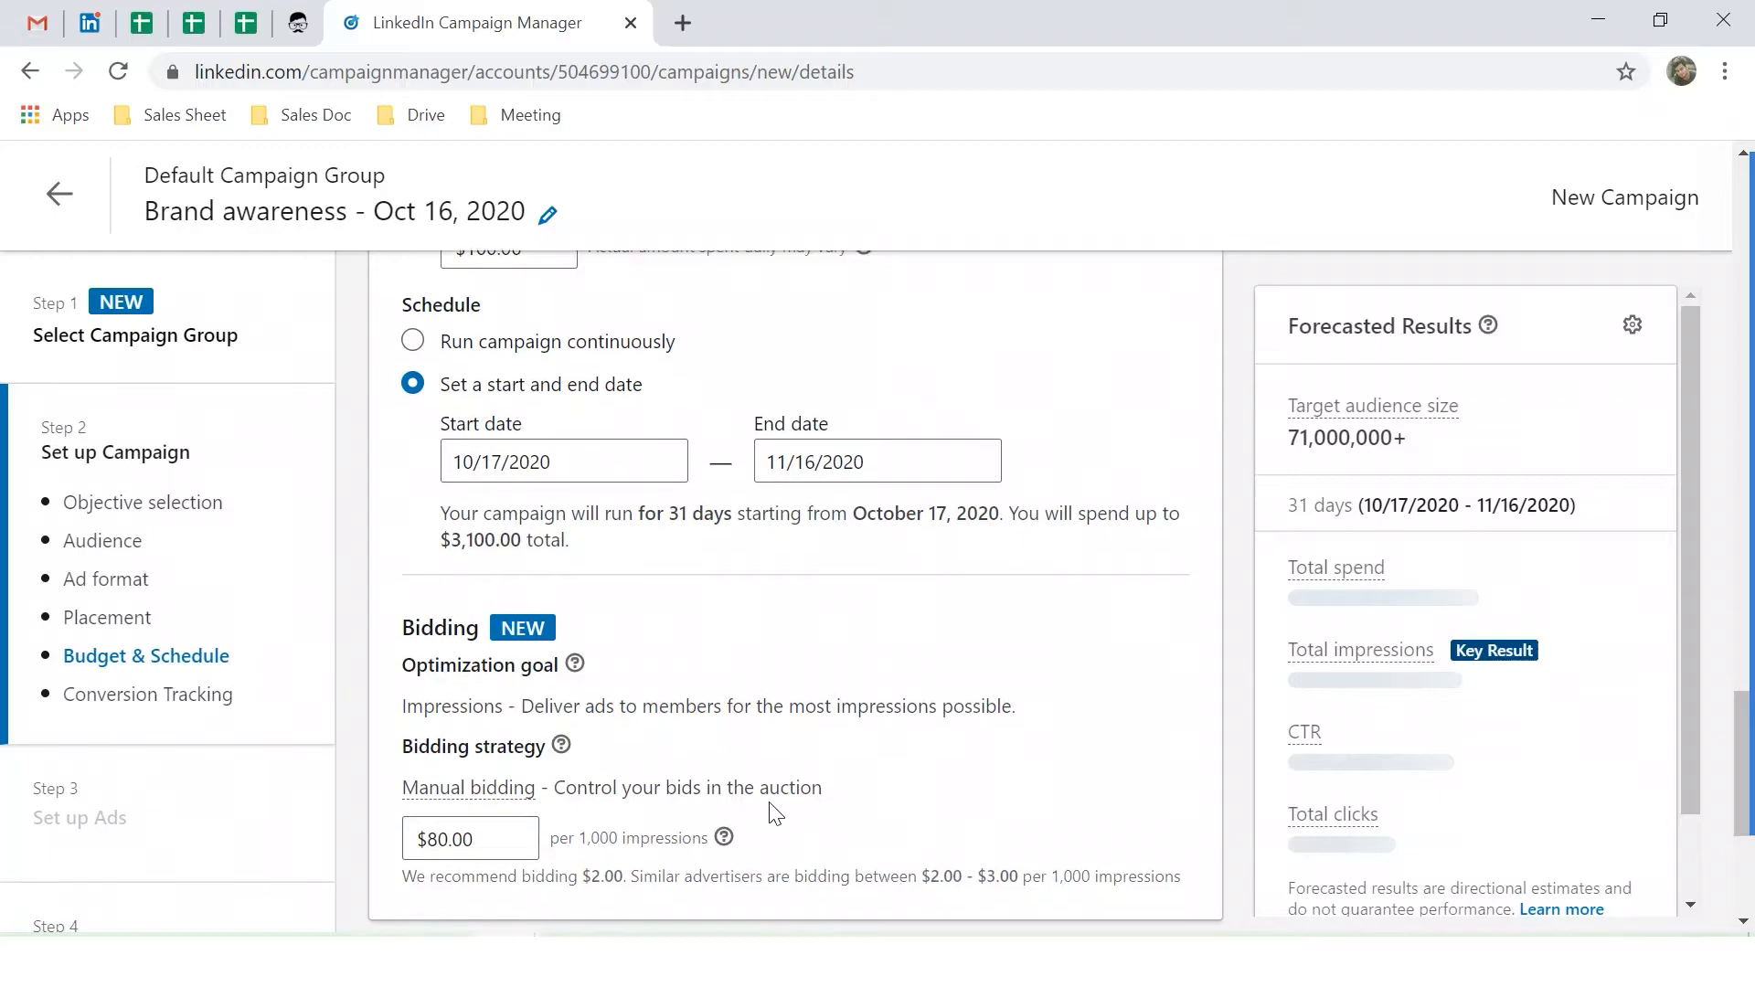
Step: Examine the optional conversion tracking, the budget, schedule and bidding settings, and the forecasted spend, impressions and clicks
scroll(772, 741, "down", 3)
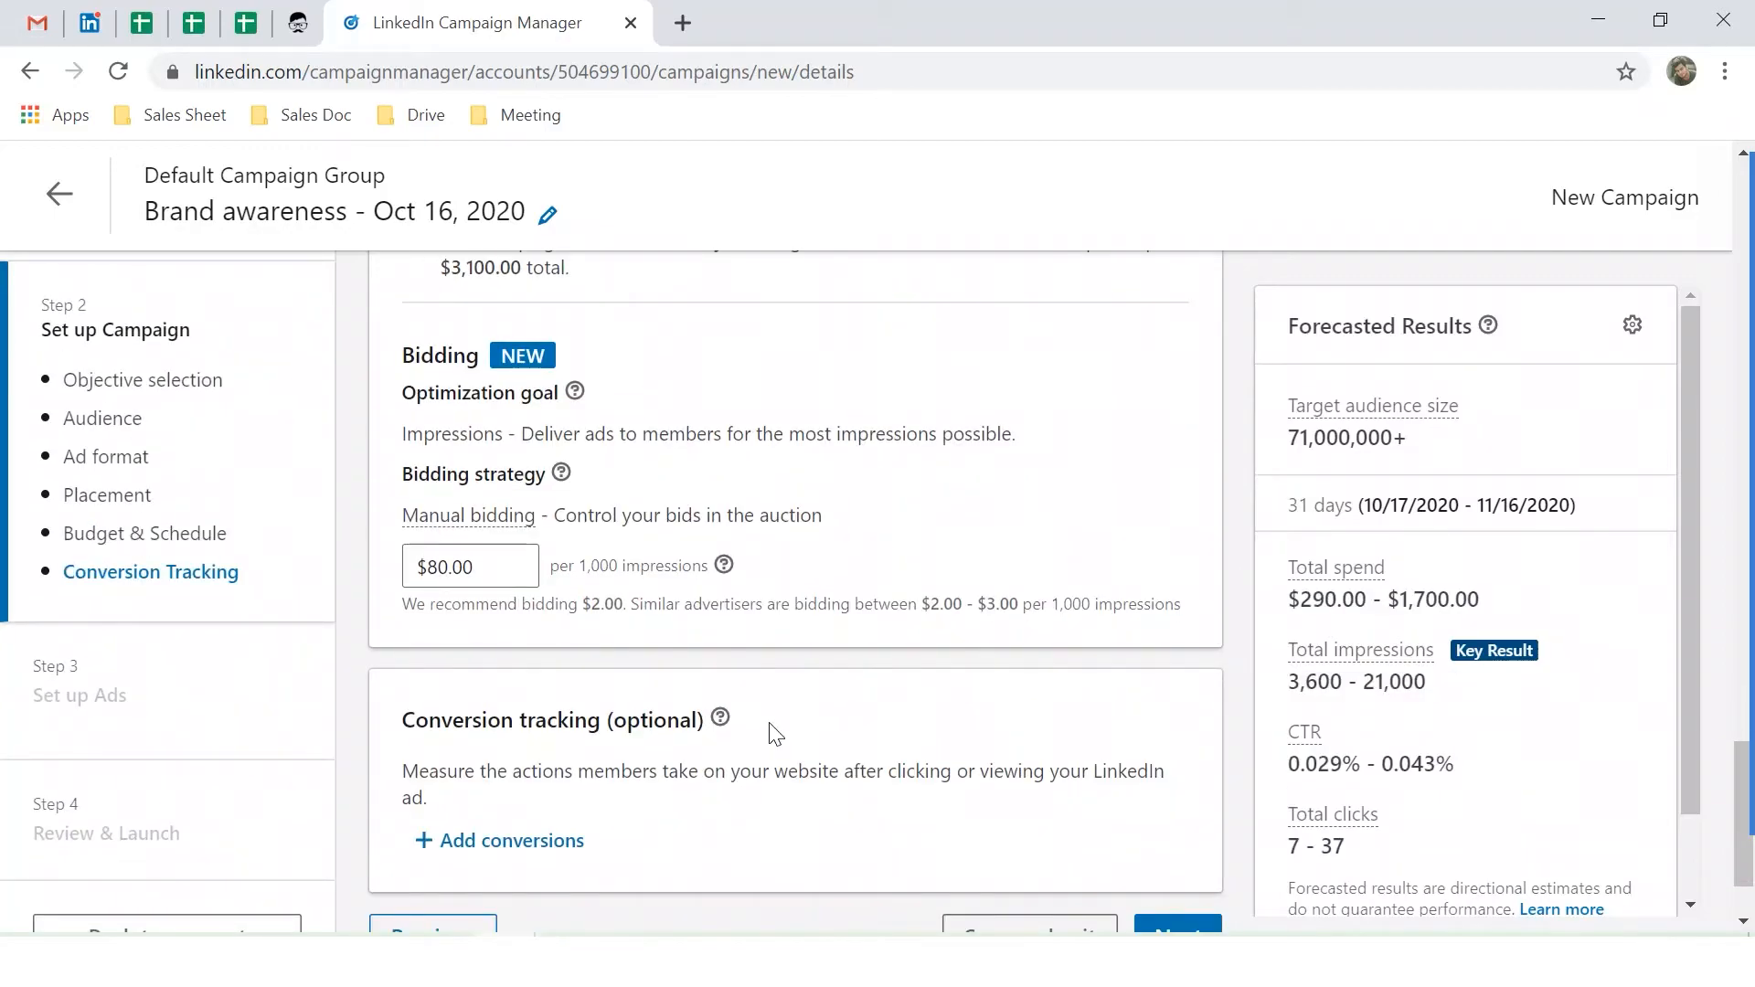
scroll(811, 727, "down", 2)
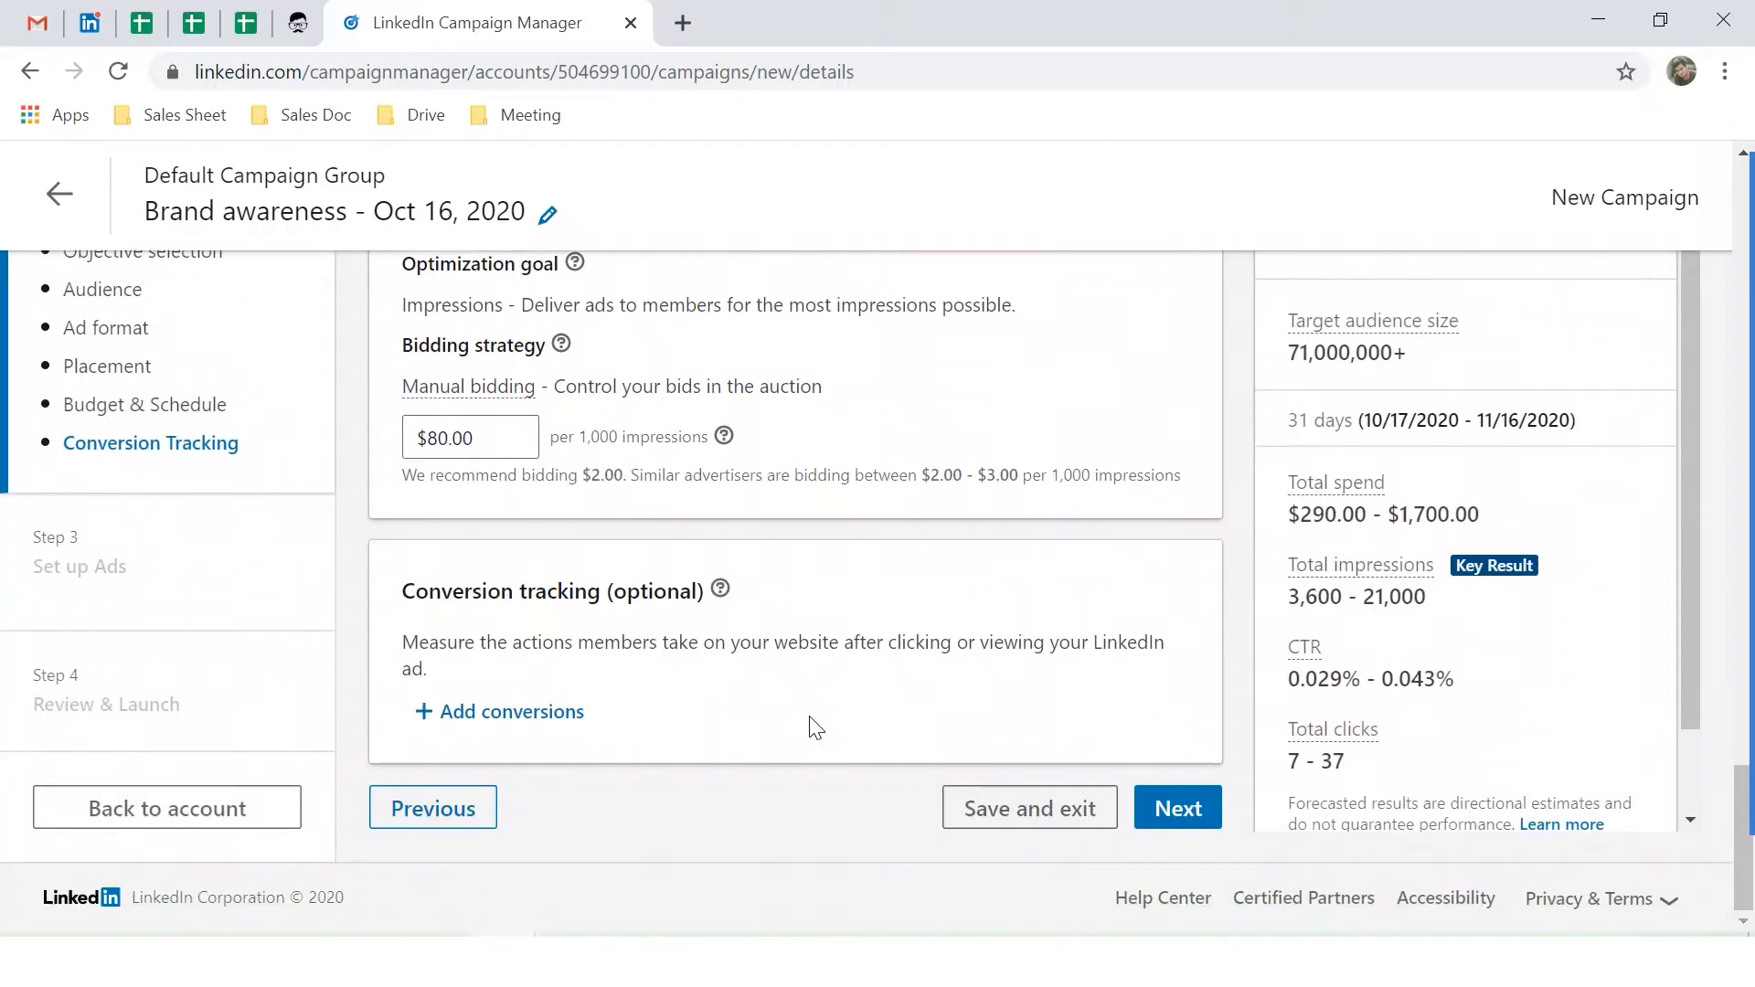
scroll(1191, 618, "up", 4)
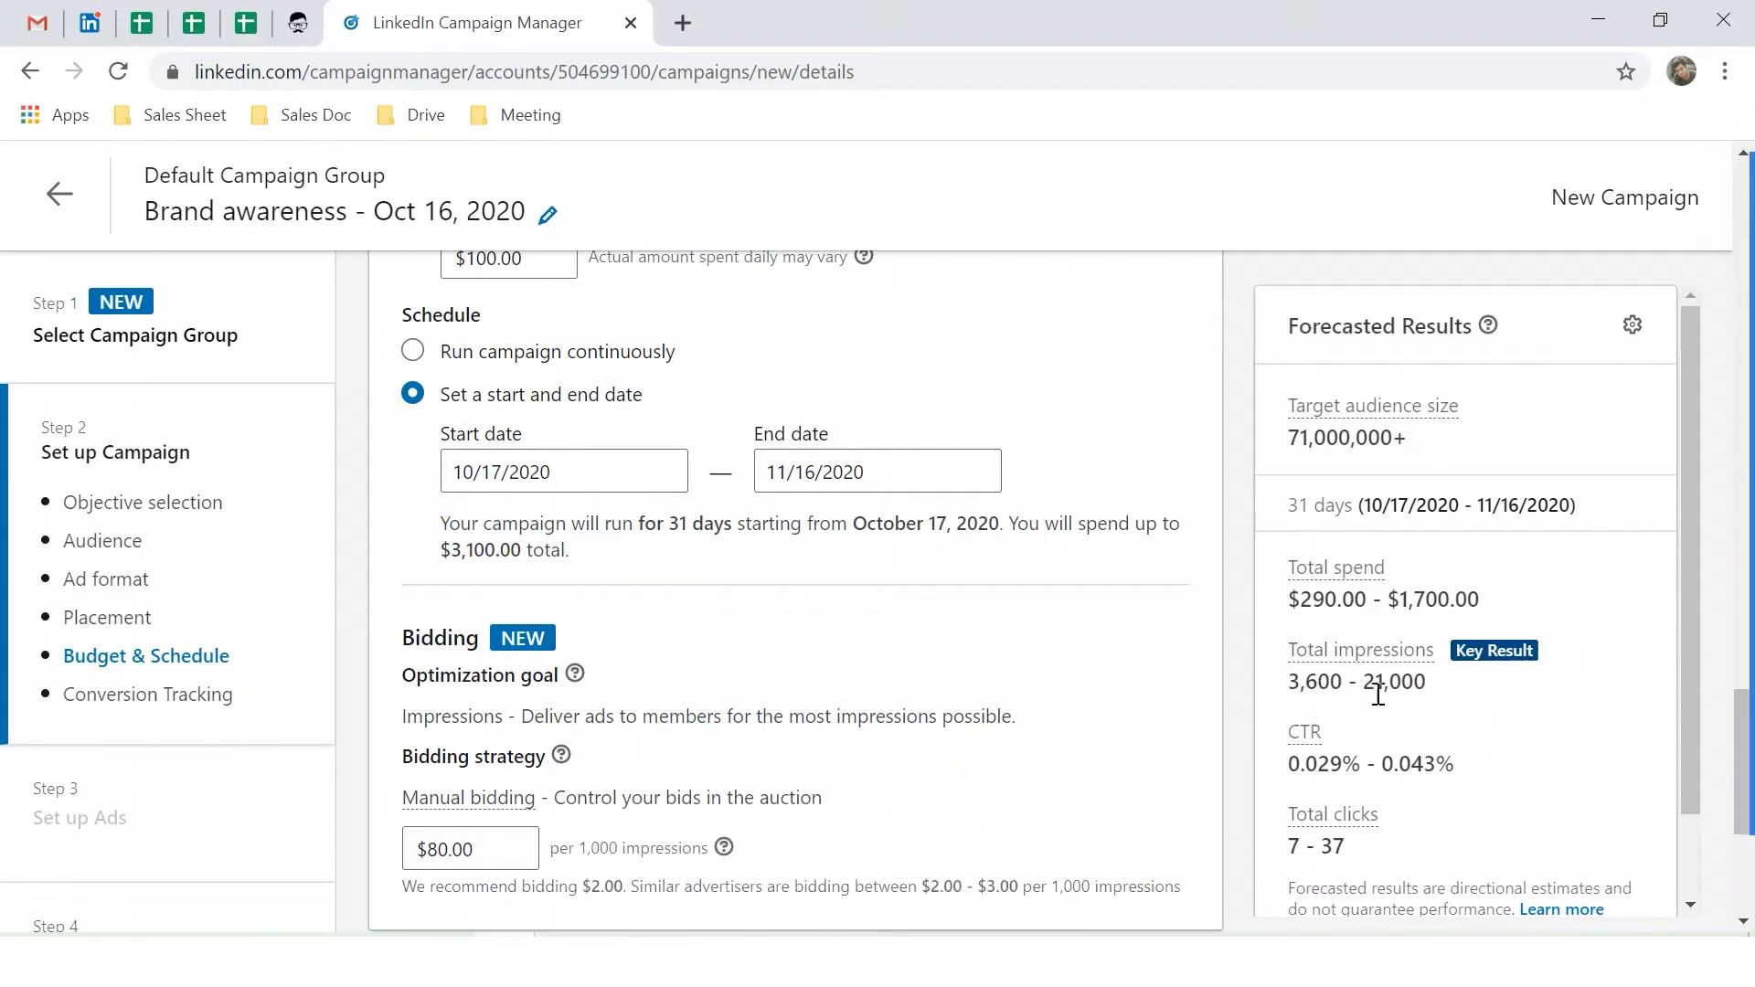
scroll(1368, 770, "down", 1)
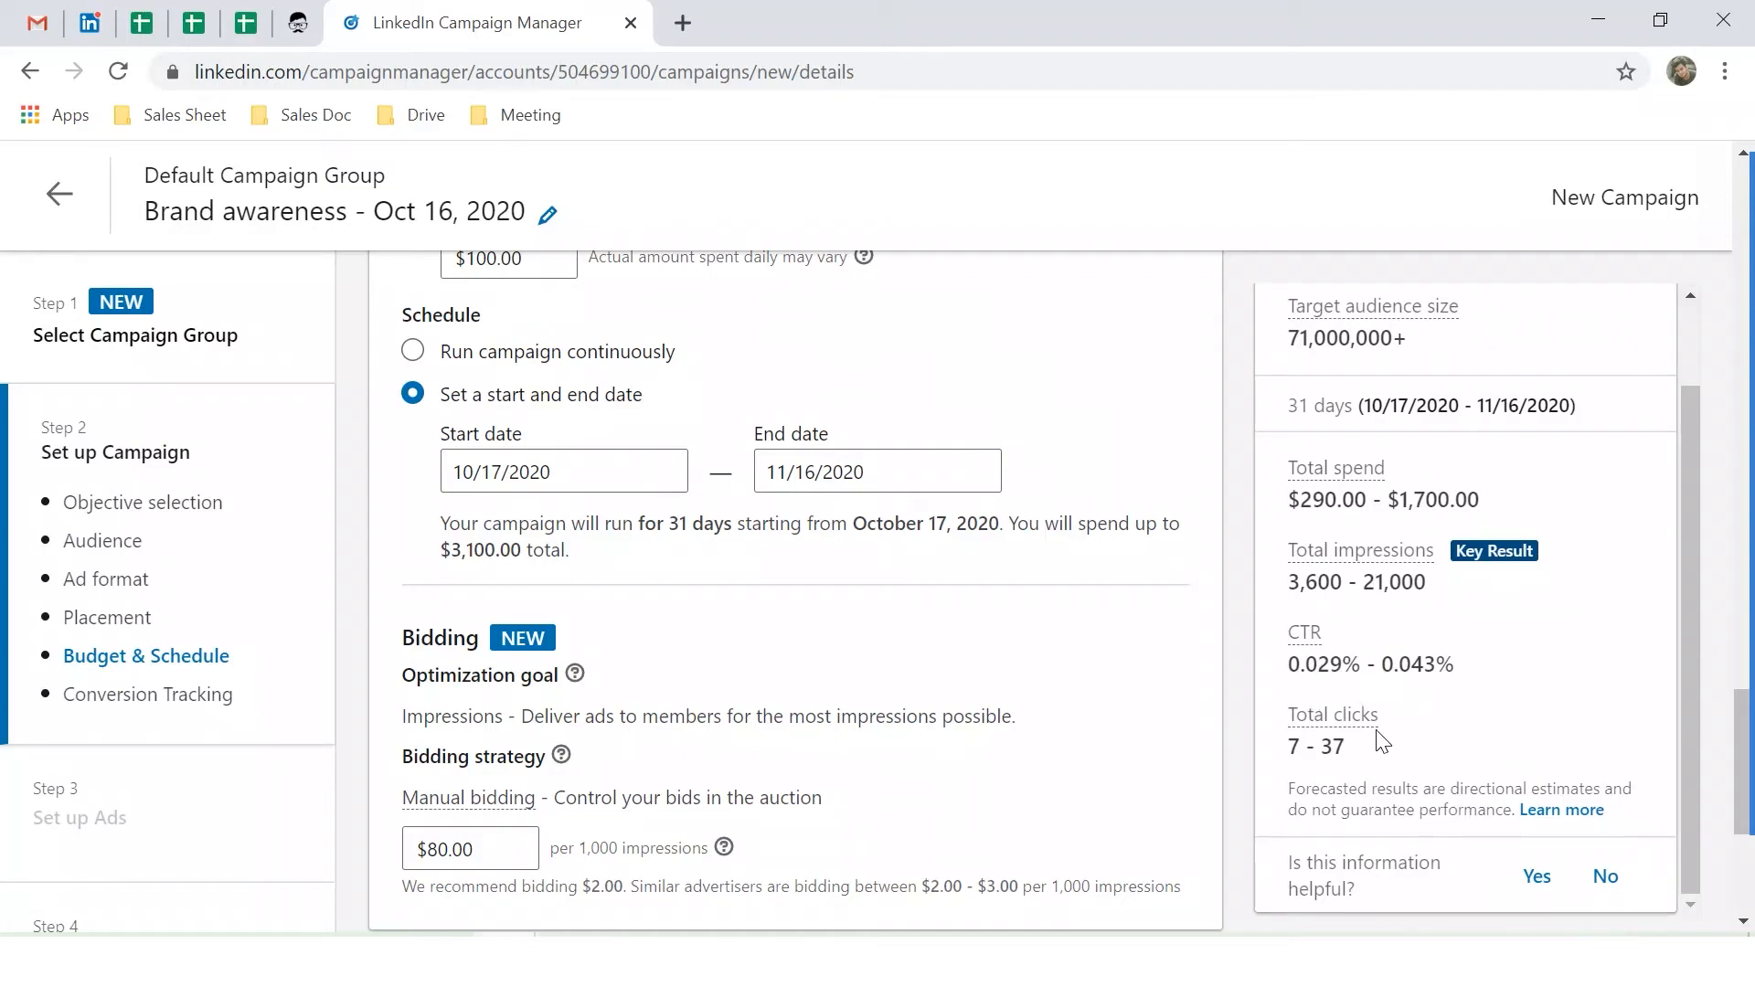
left_click_drag(1344, 747, 1284, 753)
left_click(1431, 743)
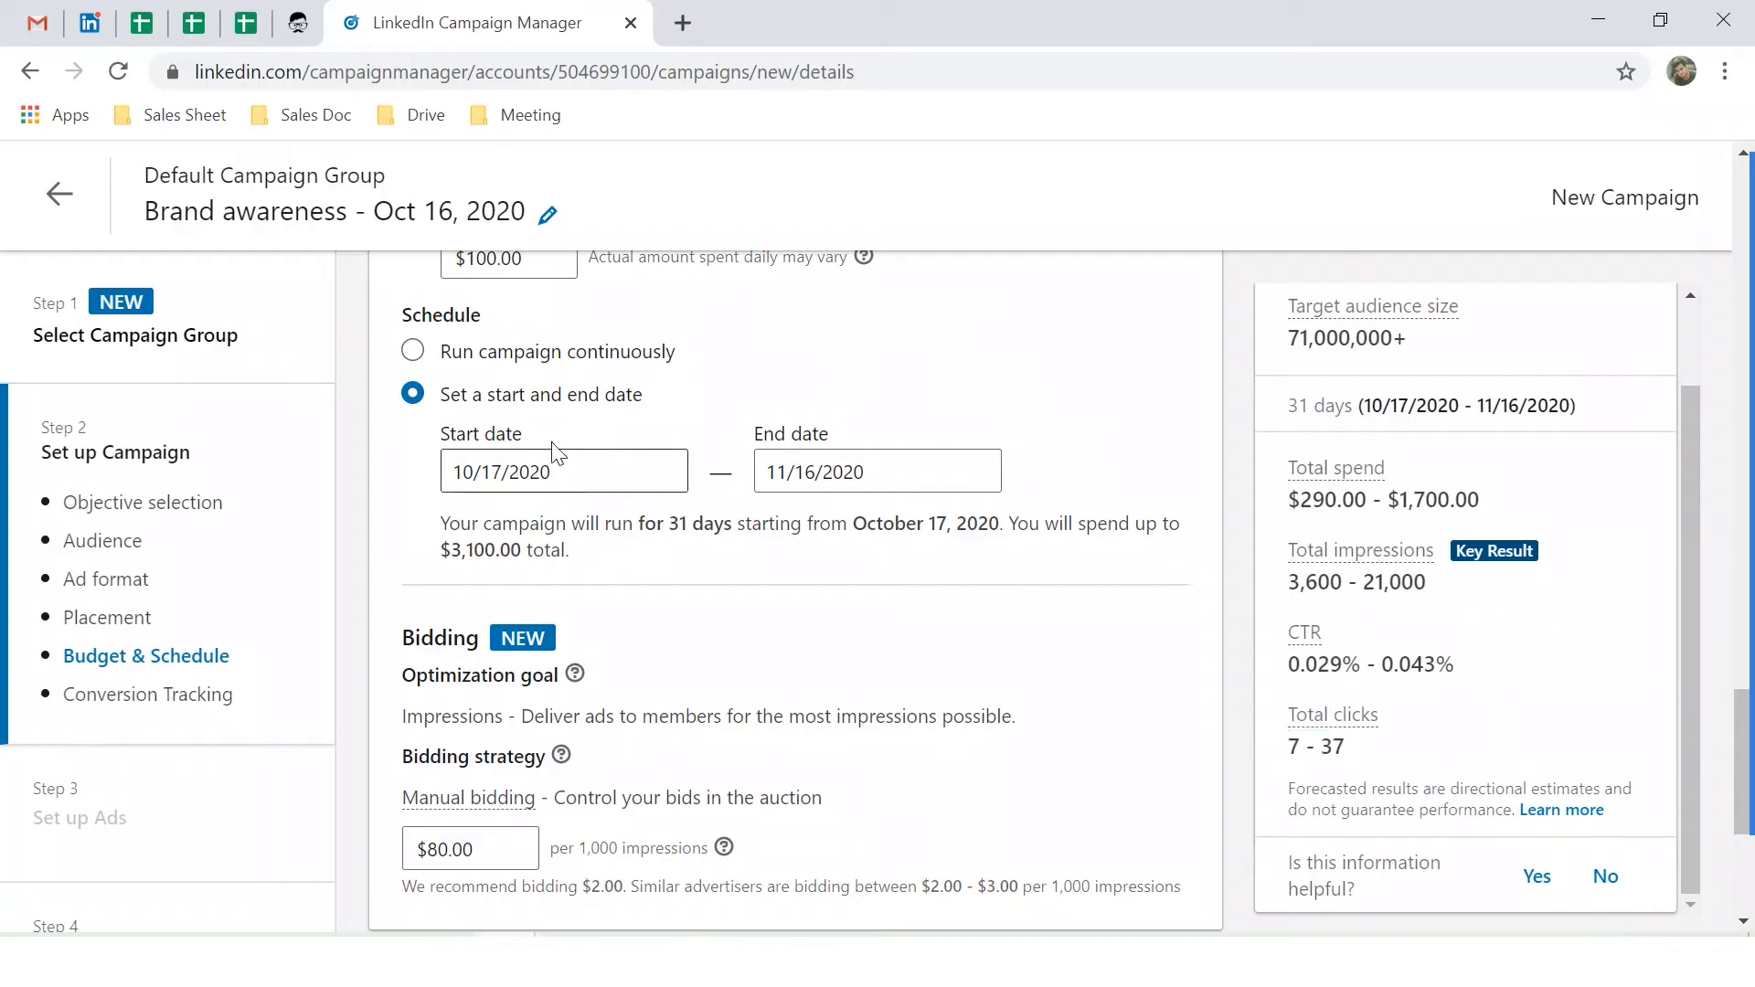
scroll(552, 458, "up", 3)
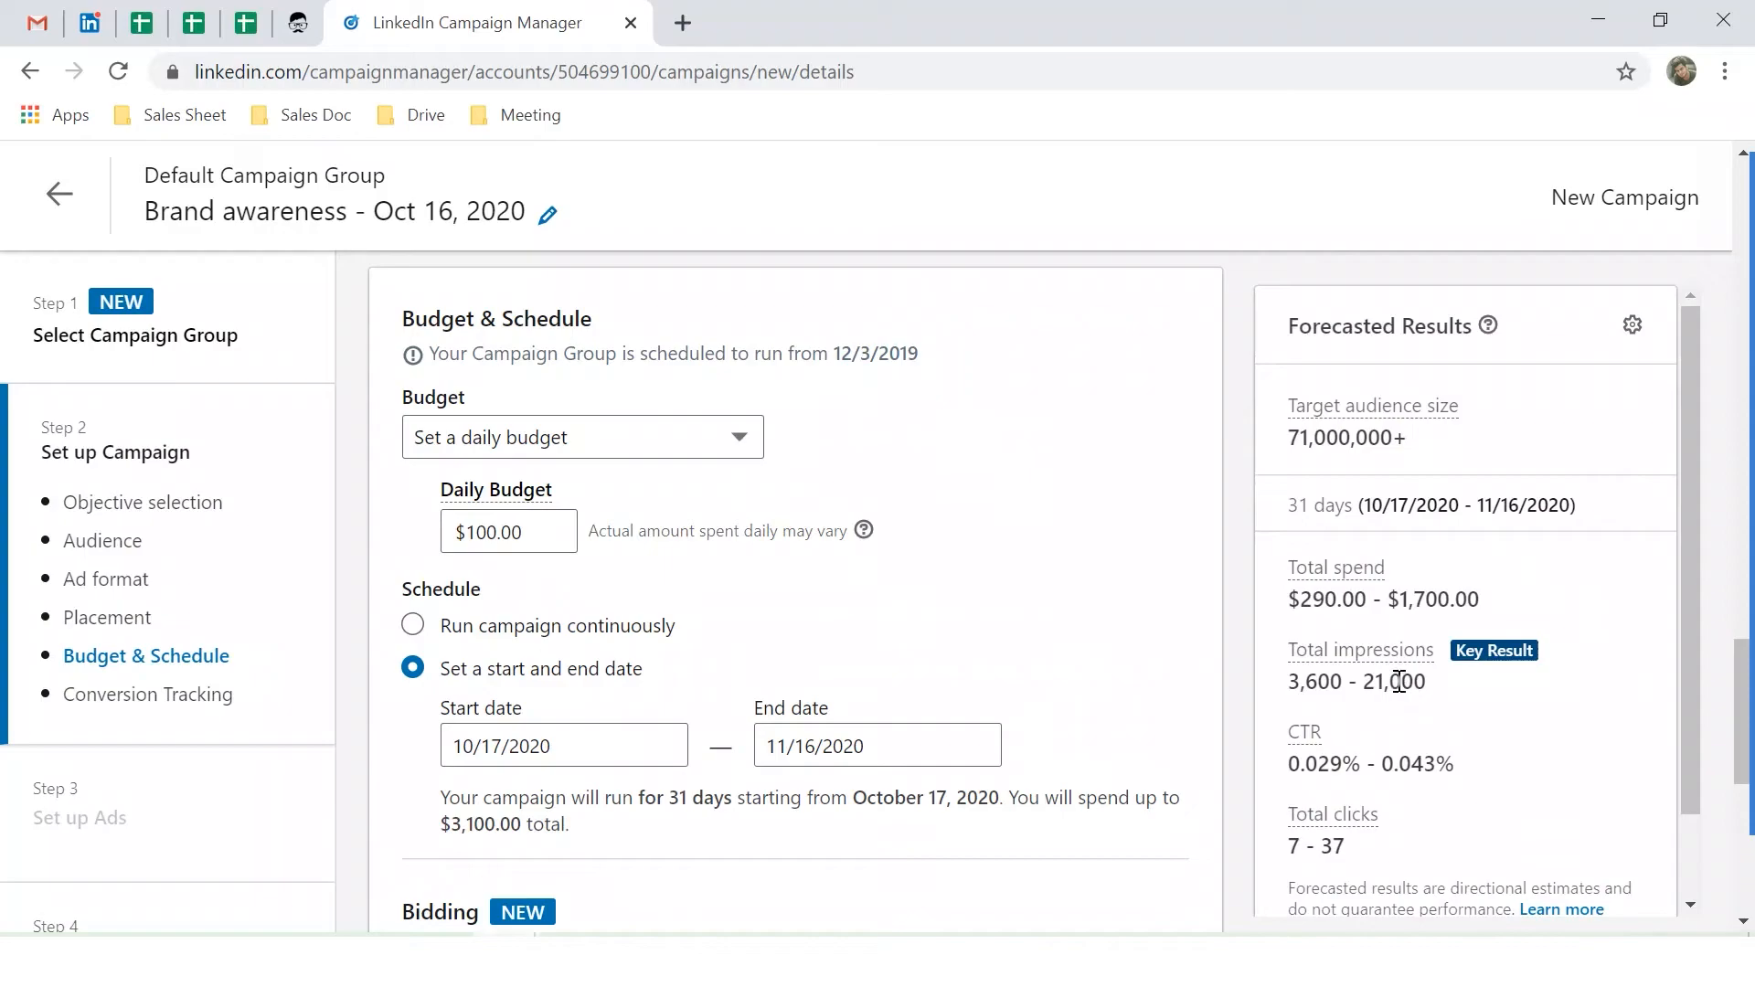
Step: Save the campaign settings and proceed to the Set up Ads stage
scroll(1403, 681, "down", 8)
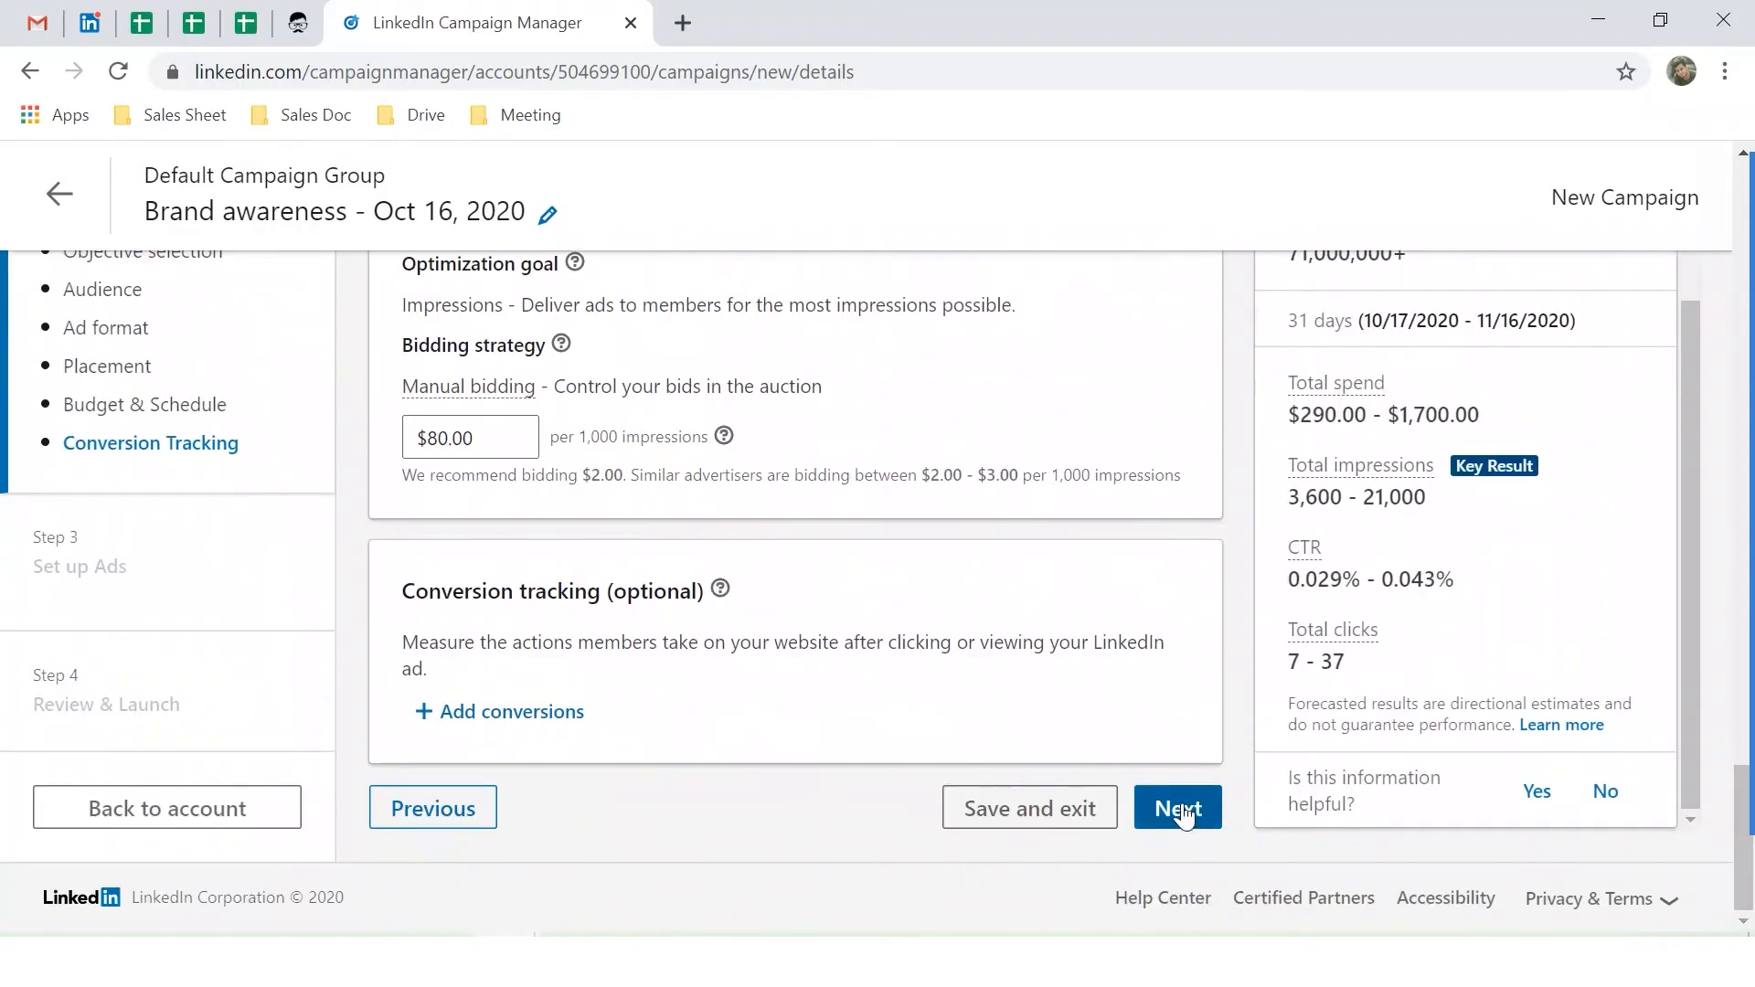
left_click(1188, 812)
left_click(1327, 722)
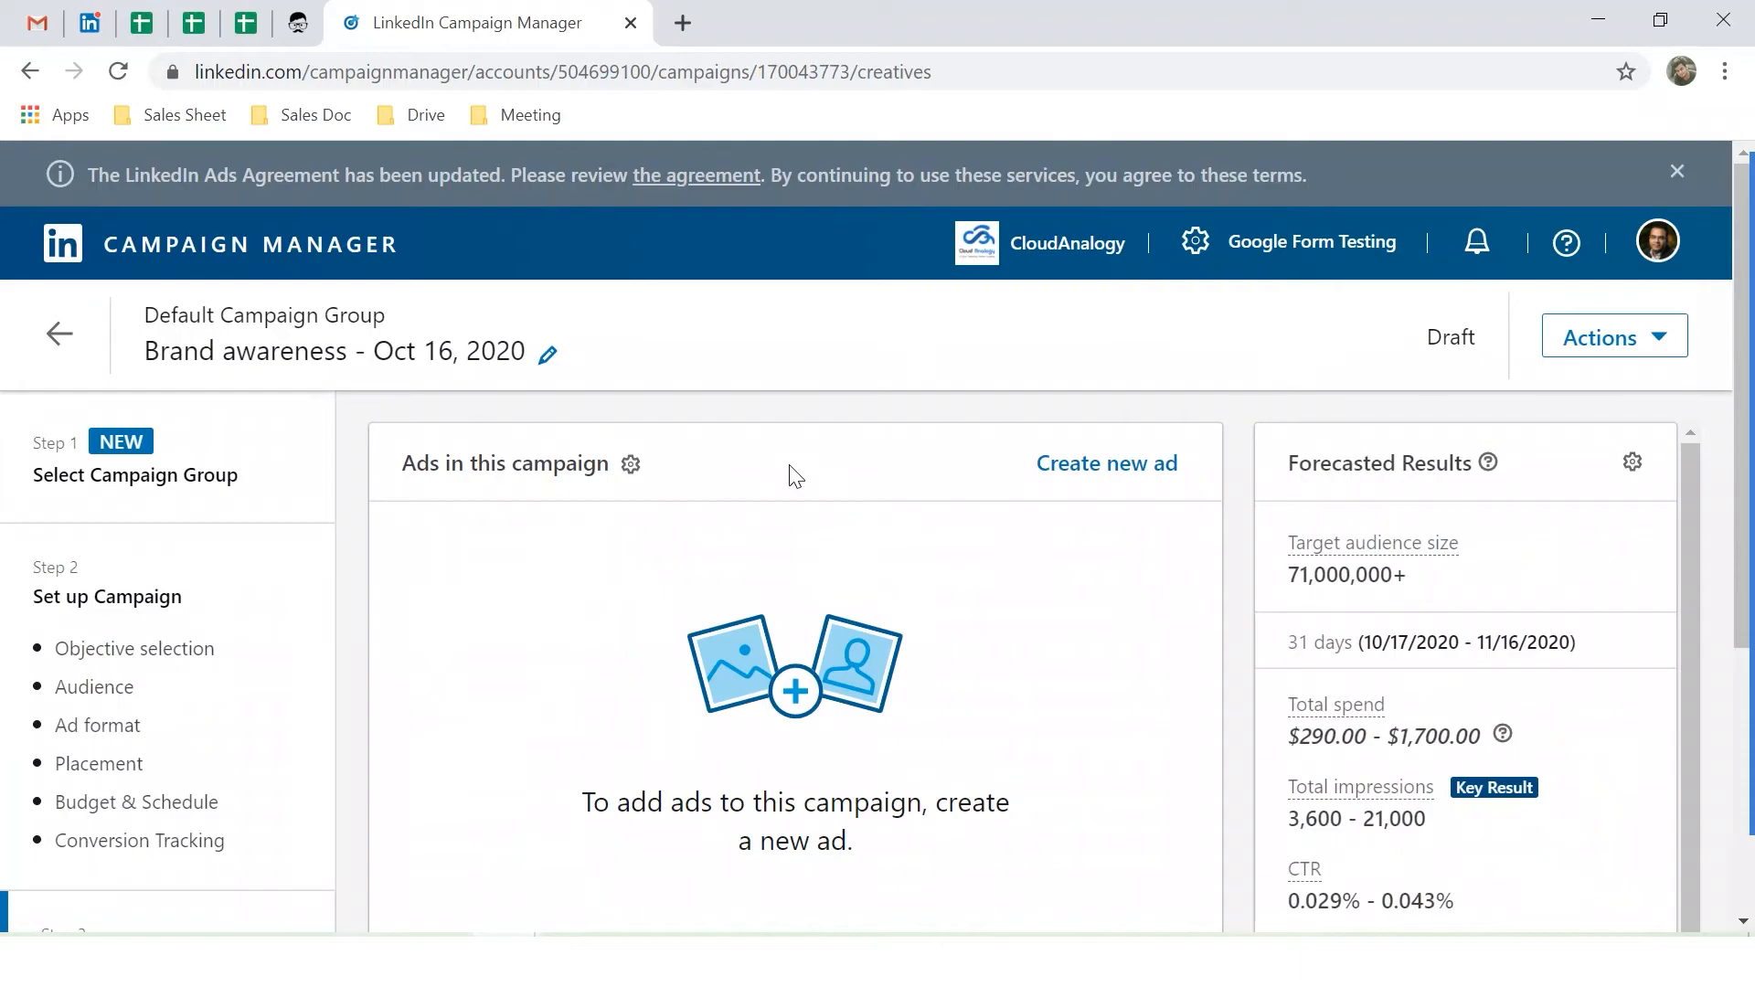
Step: Start a new Text ad, examine its image, headline, description and destination URL fields, and cancel without creating it
scroll(1039, 447, "down", 2)
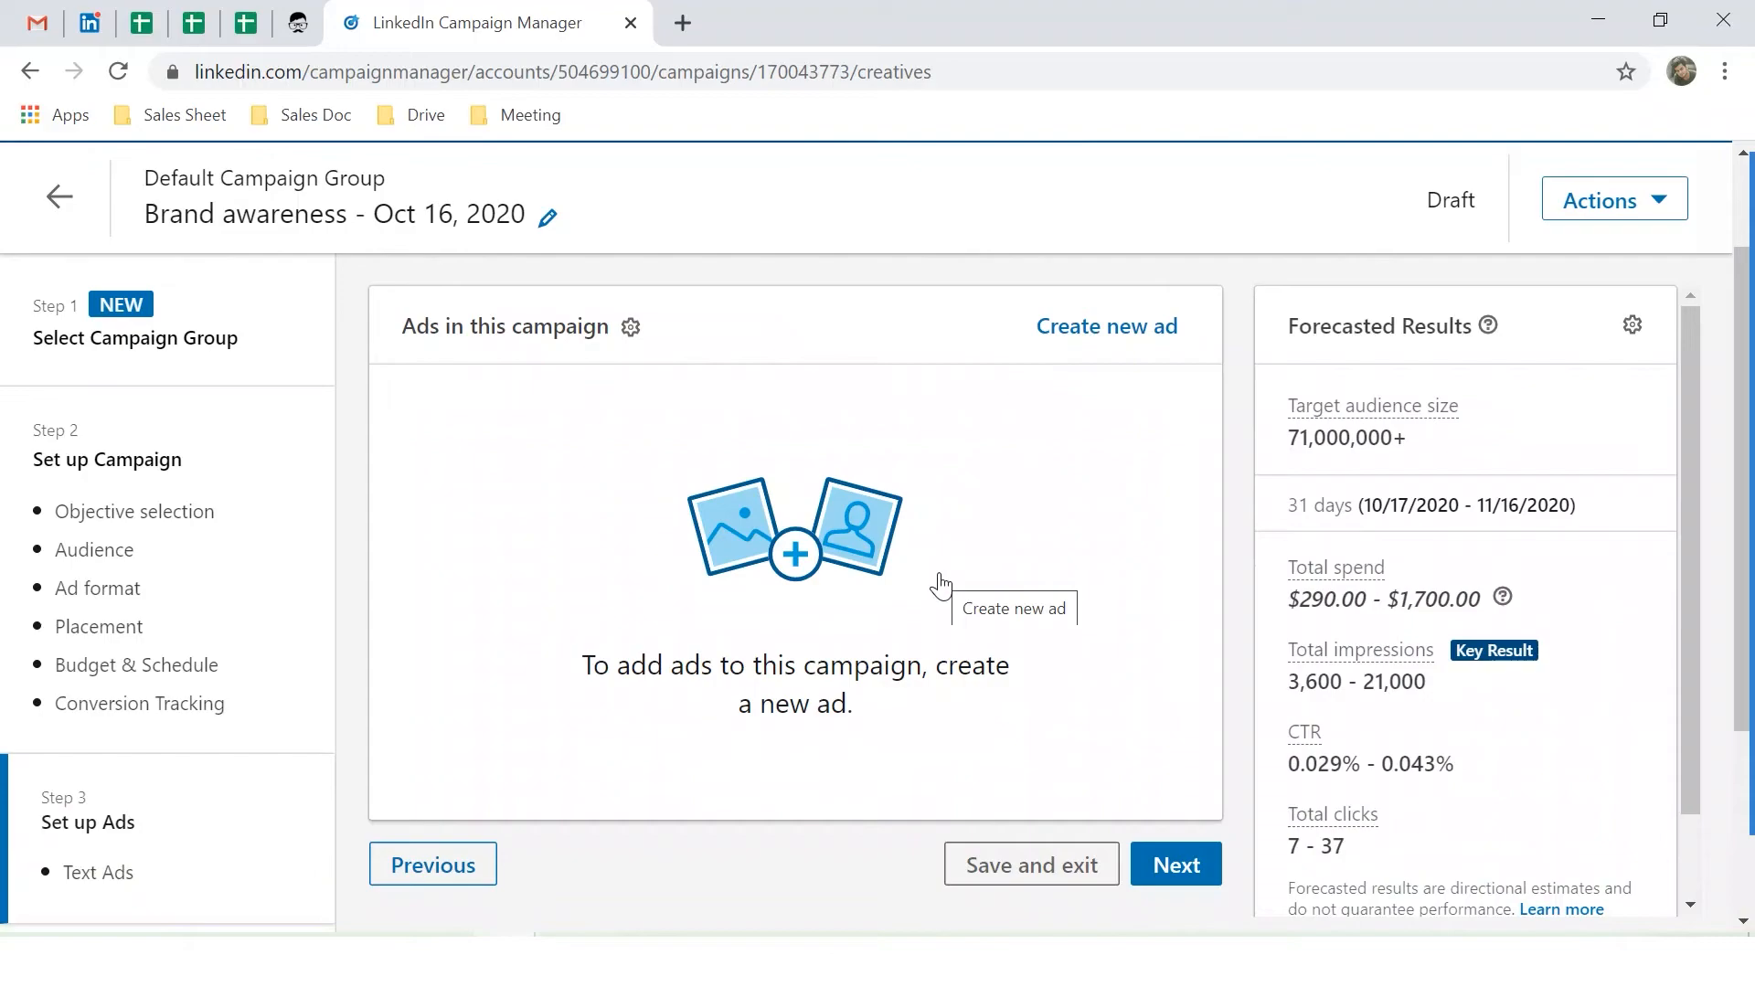
left_click(1101, 346)
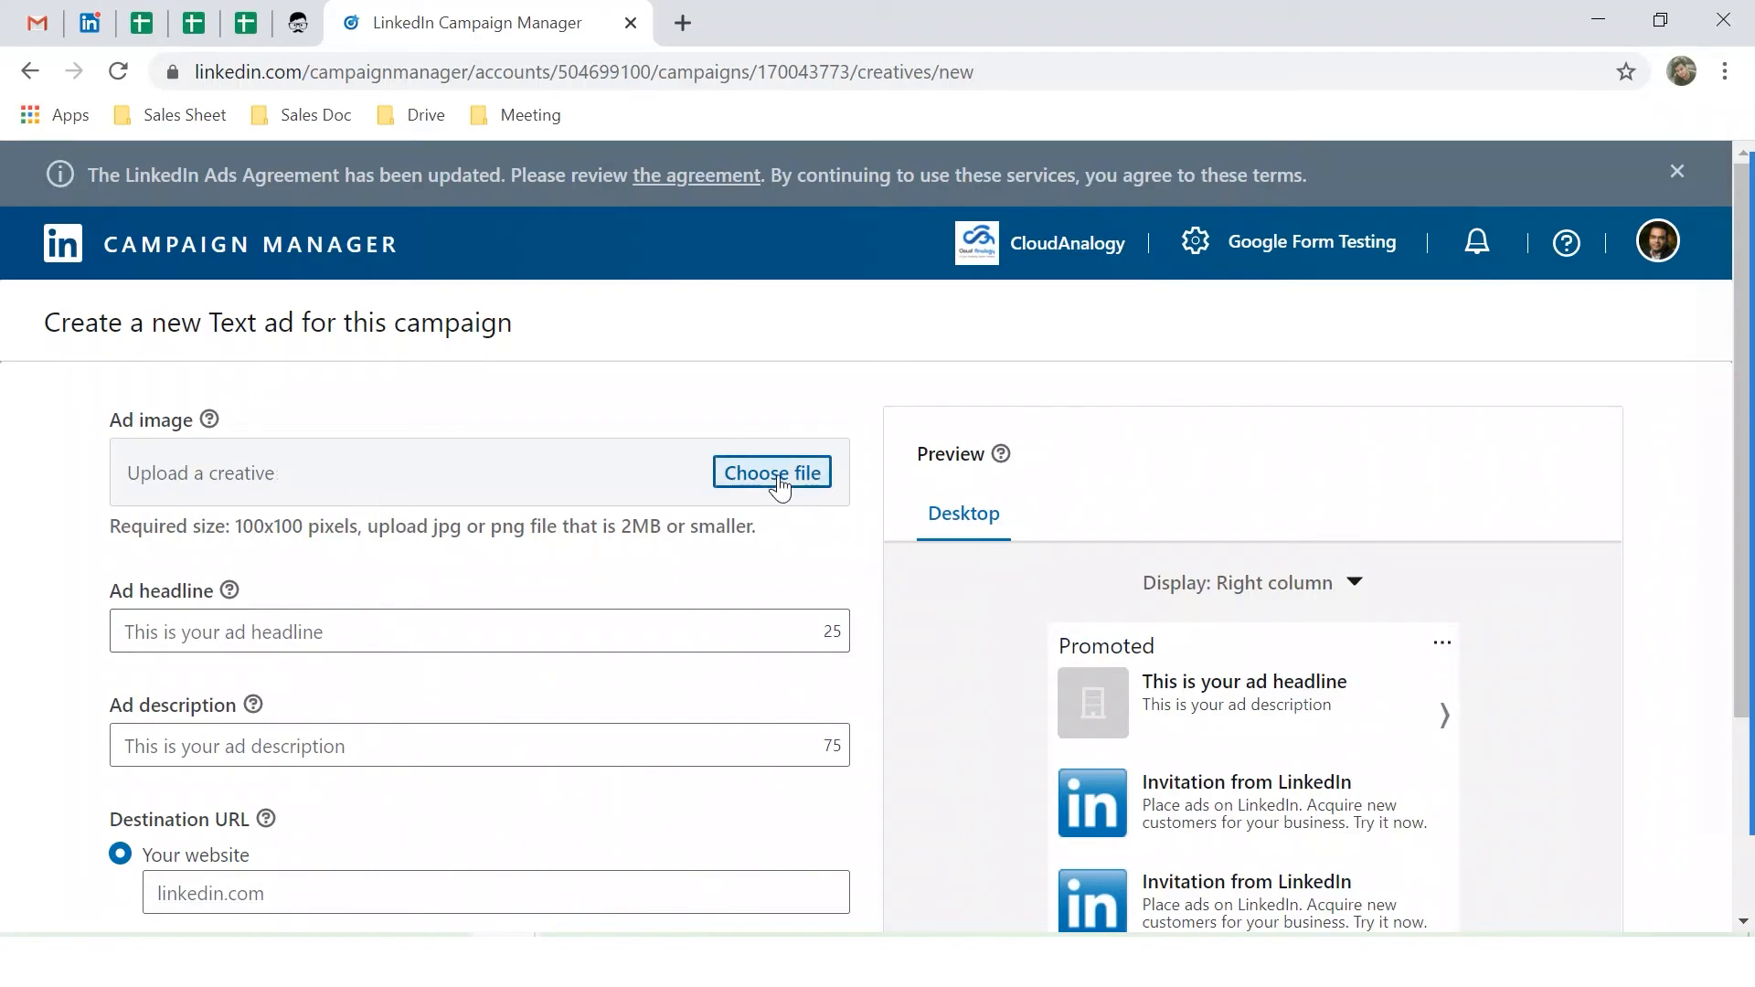
scroll(399, 634, "down", 3)
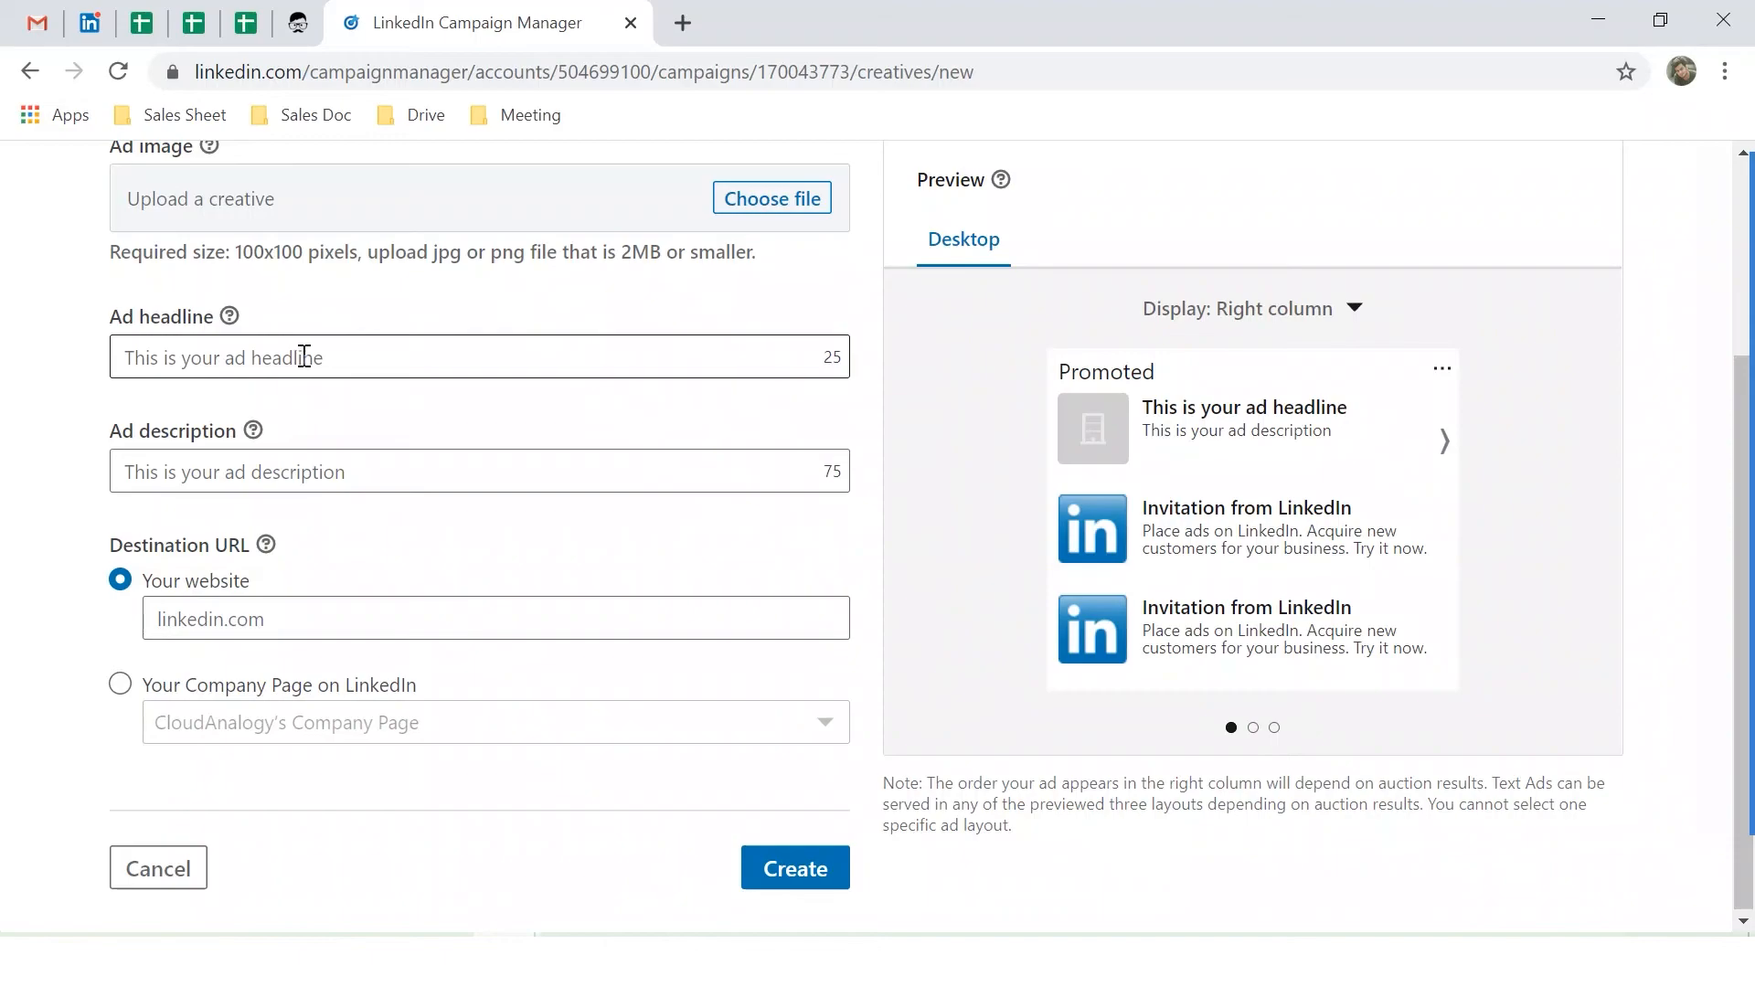
scroll(269, 424, "up", 1)
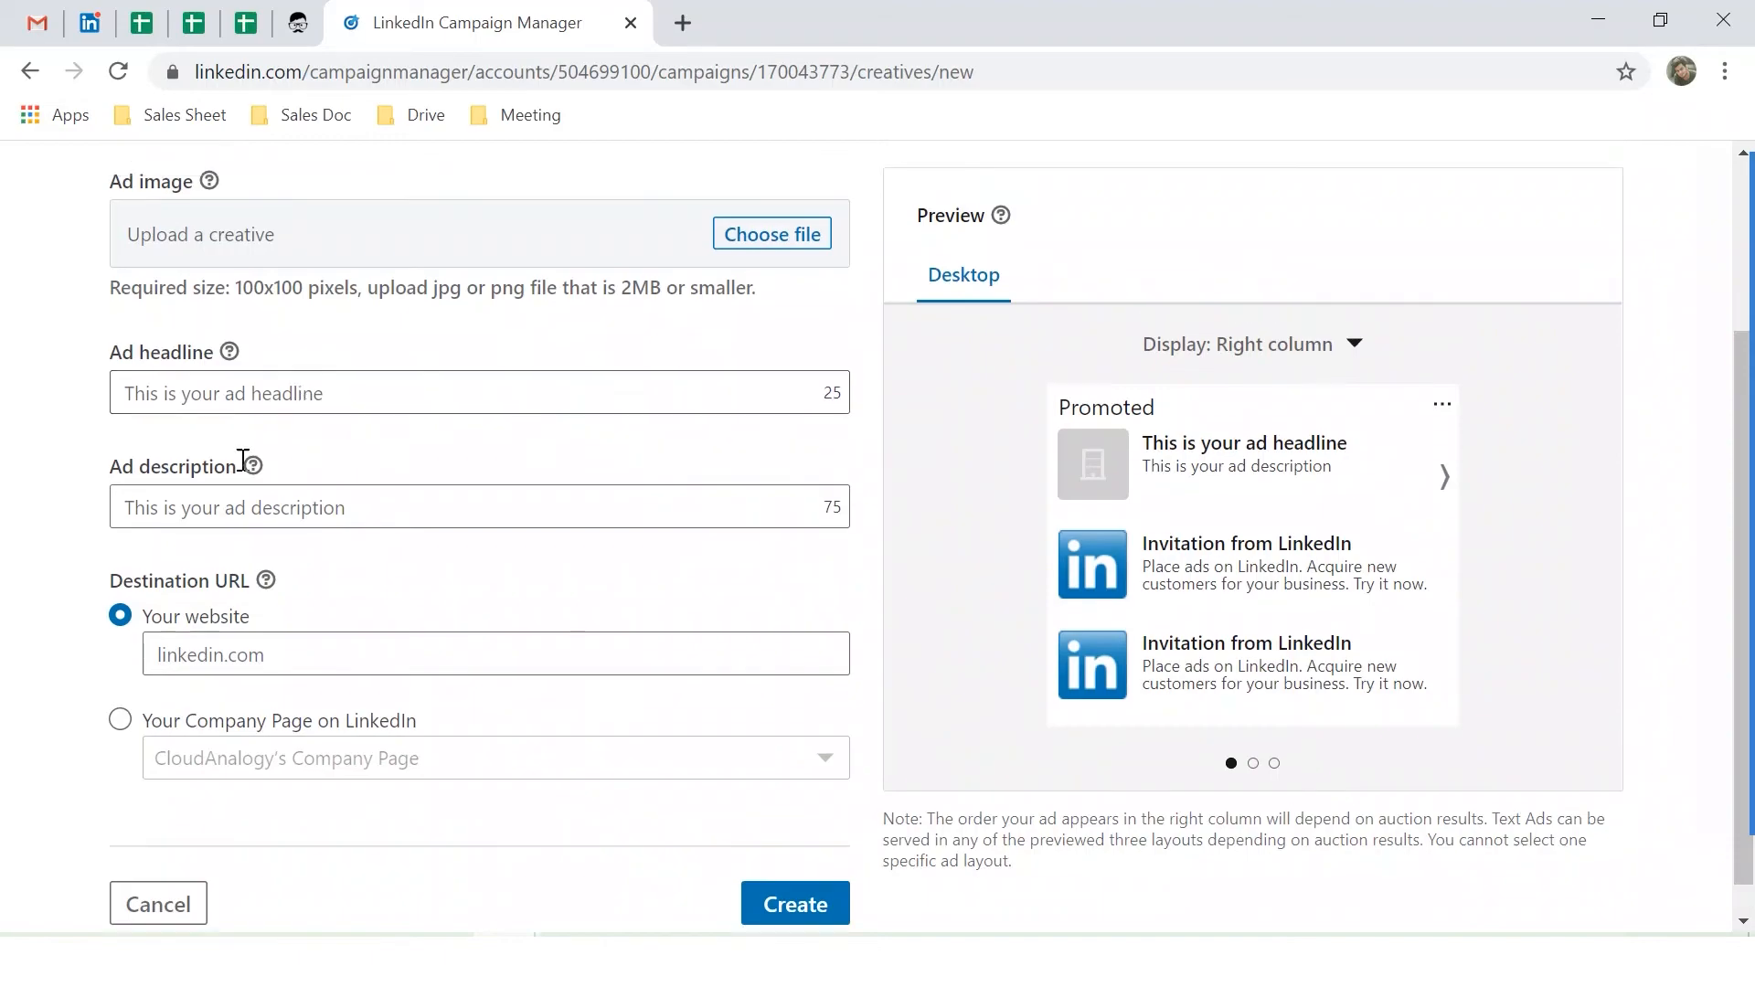
scroll(235, 512, "down", 1)
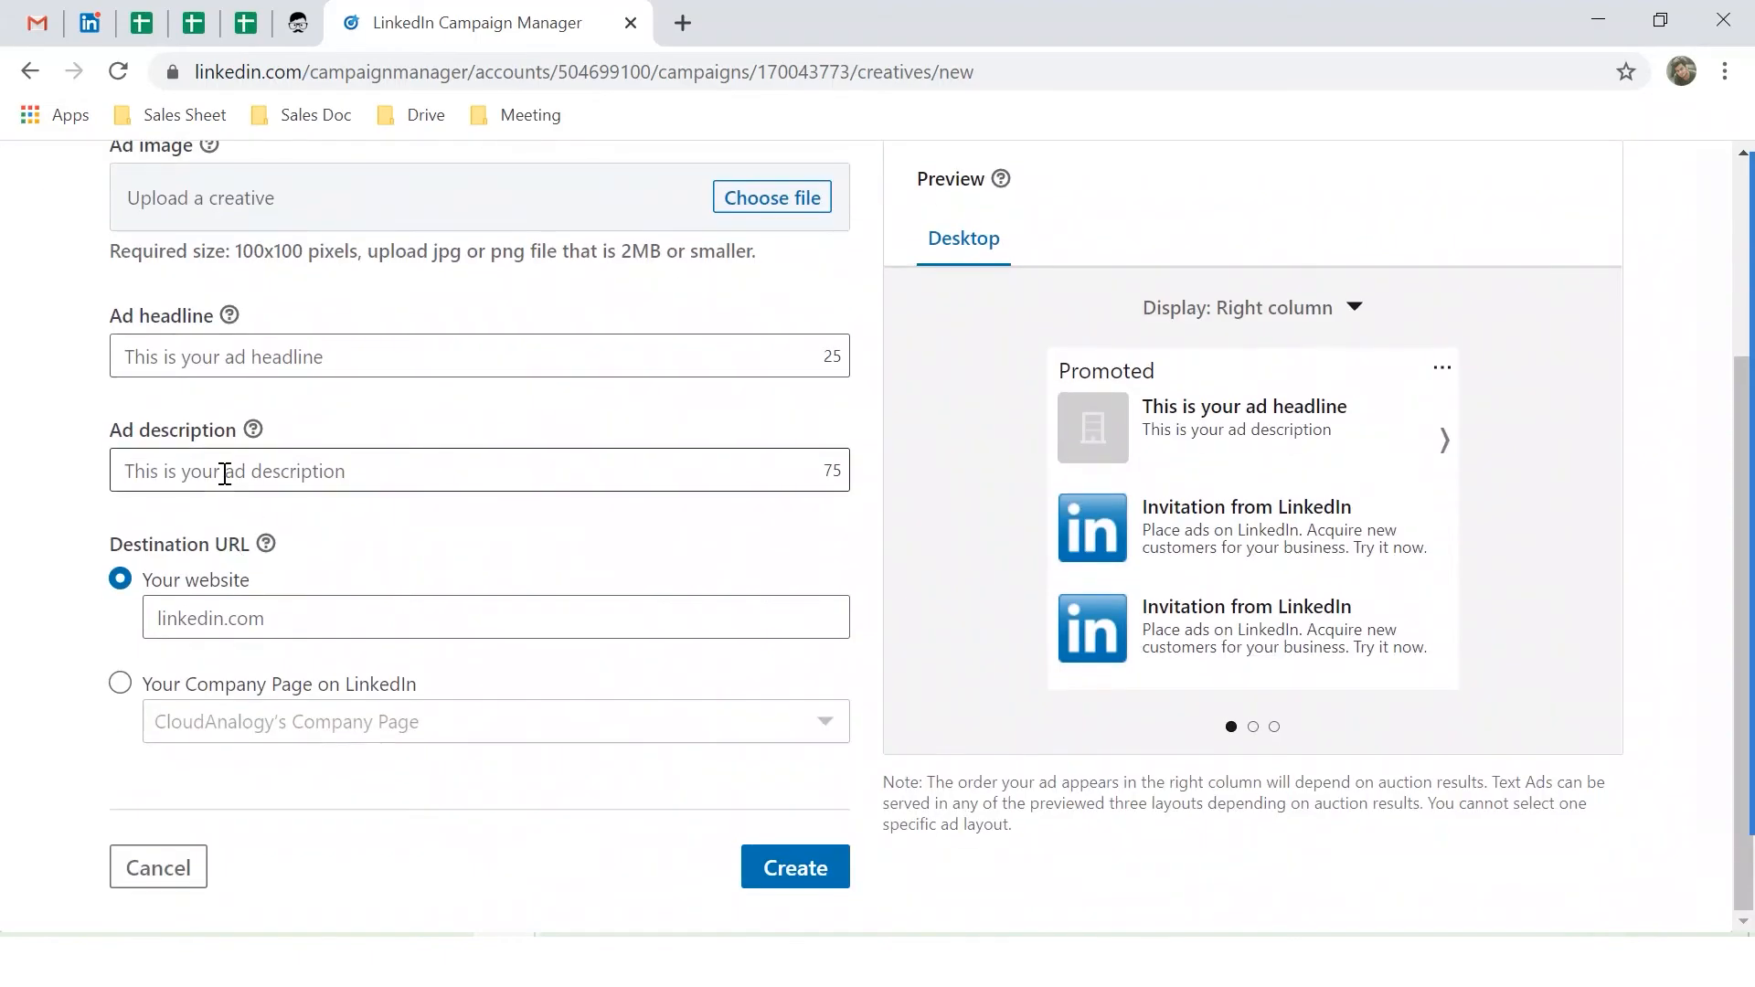
left_click(238, 615)
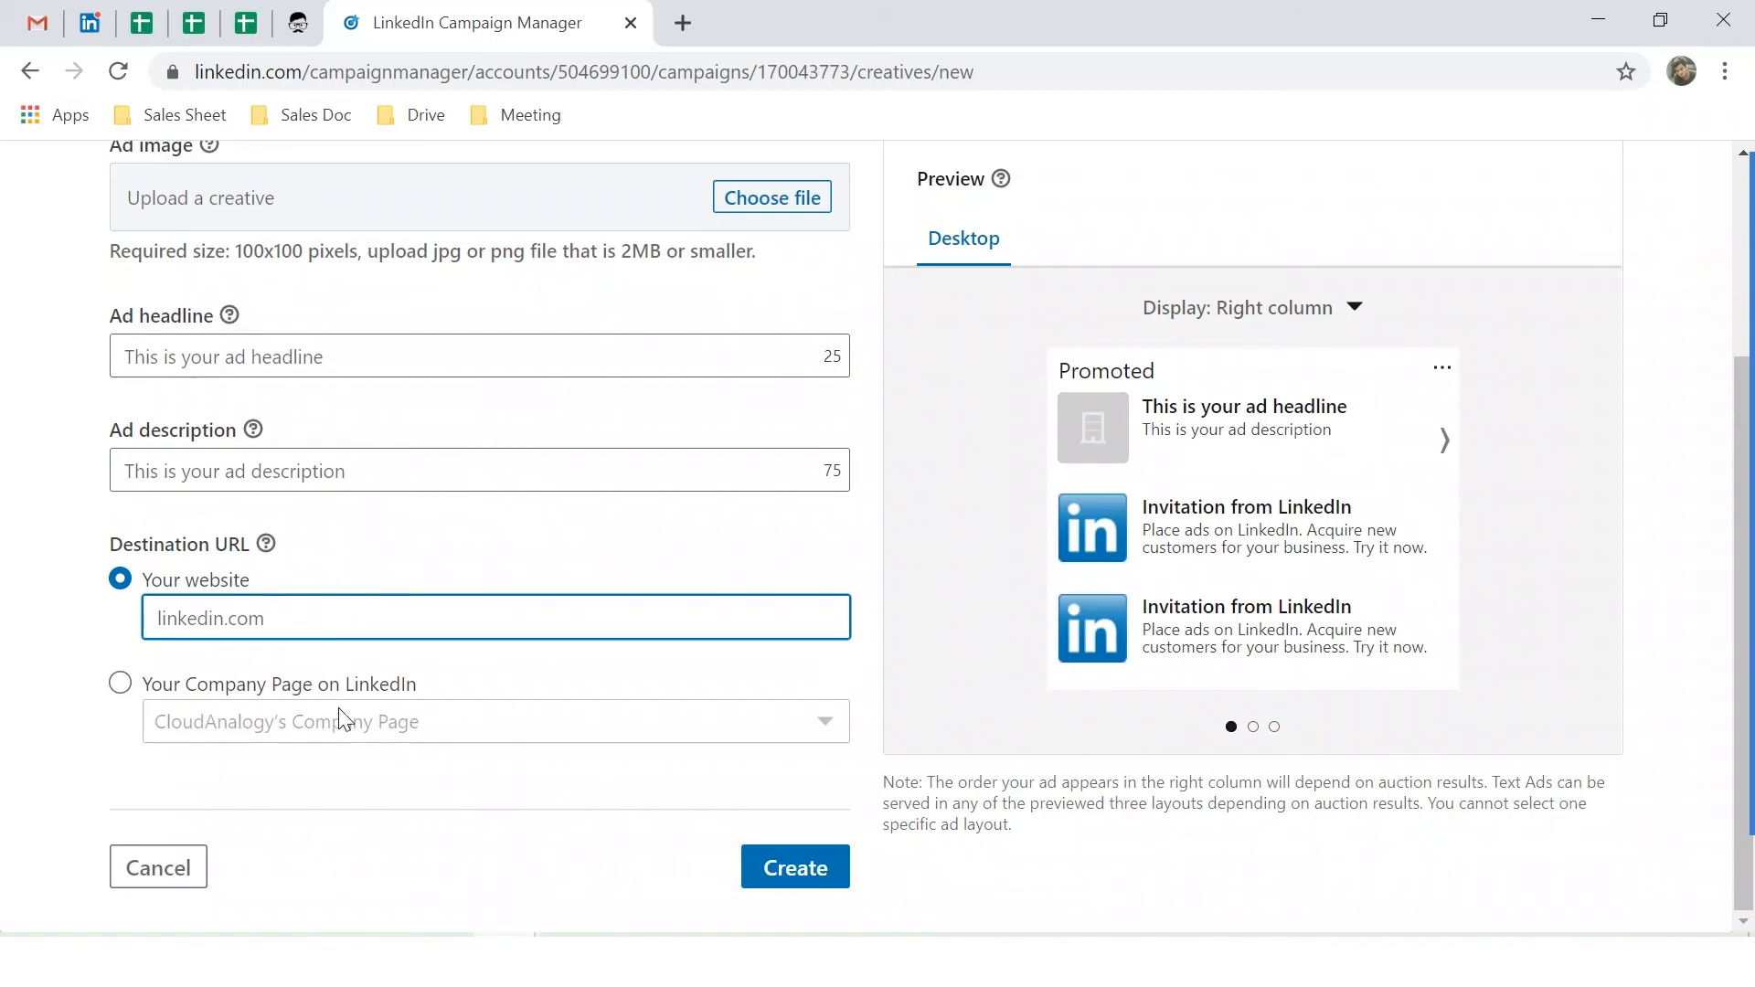
left_click(277, 719)
scroll(786, 911, "down", 1)
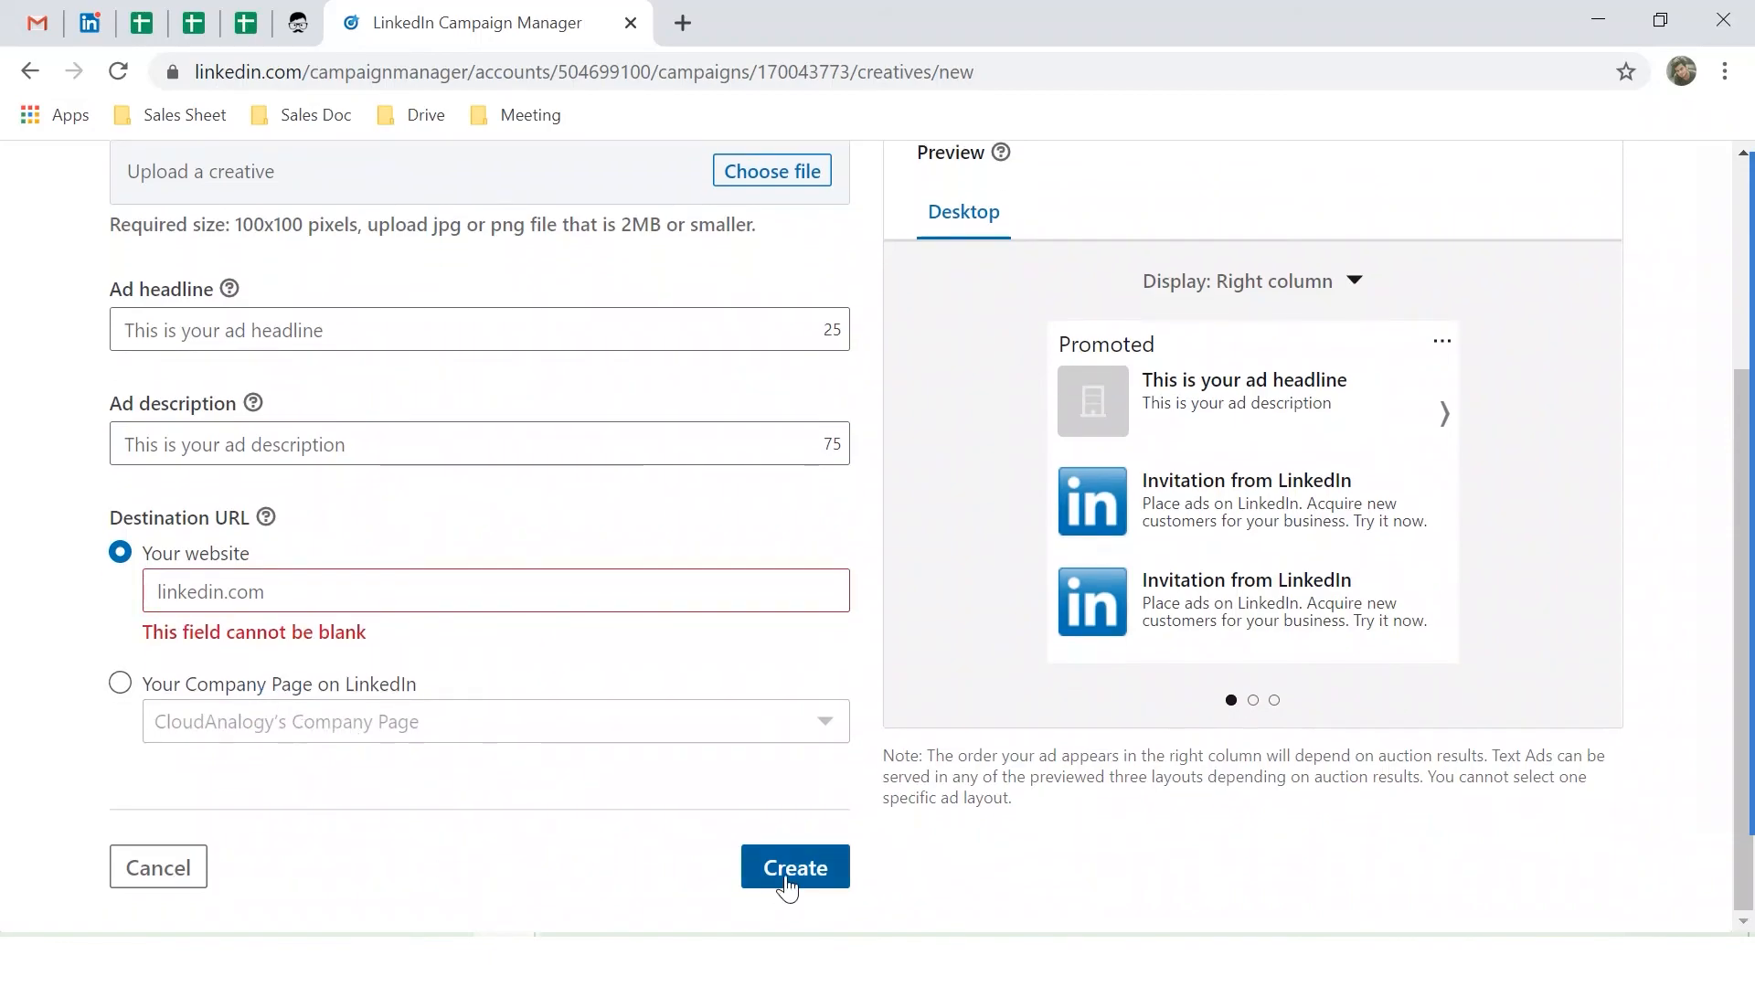
left_click(193, 866)
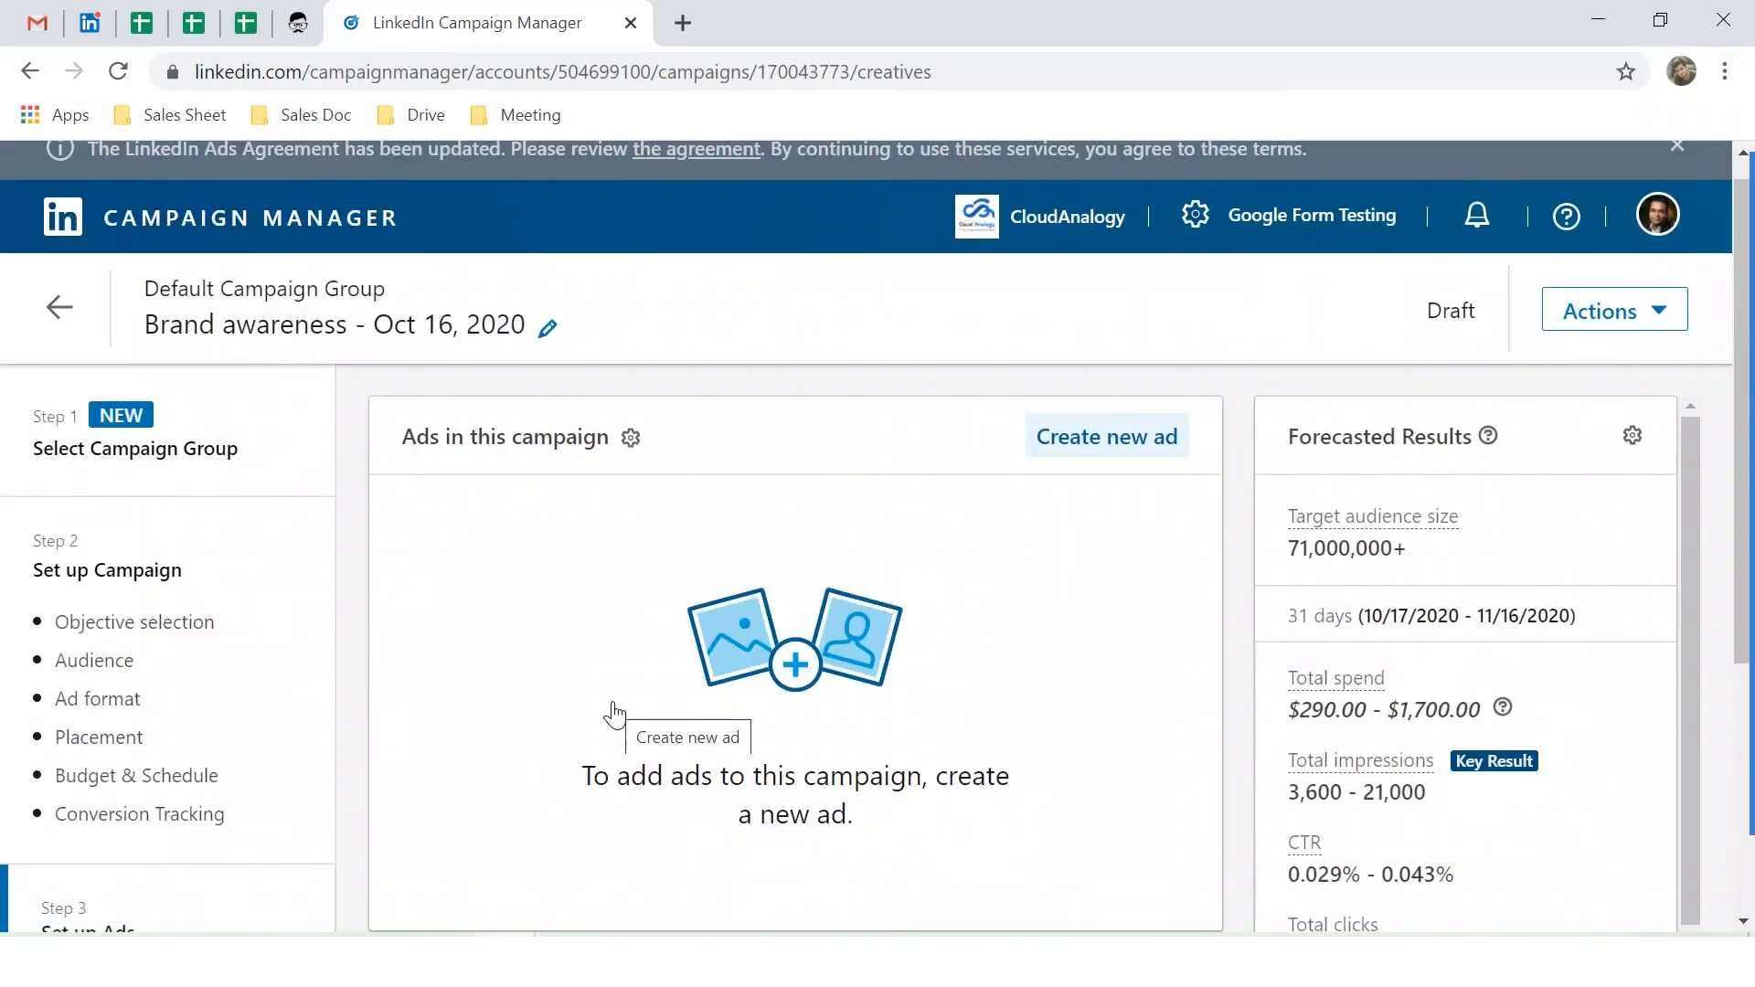